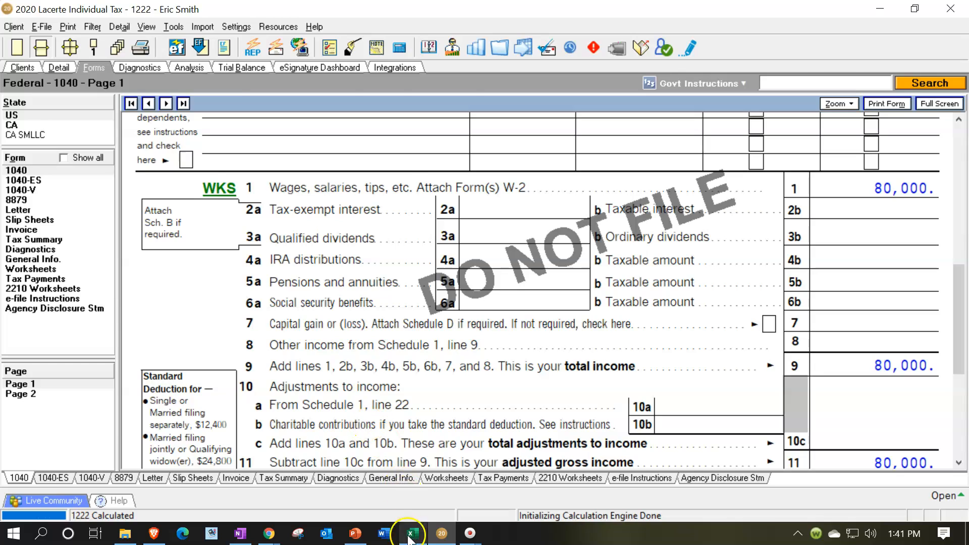
# Step: Switch to Lacerte and set the wages of the W-2 entry under Wages, Salaries, Tips to 75,000
pyautogui.click(446, 362)
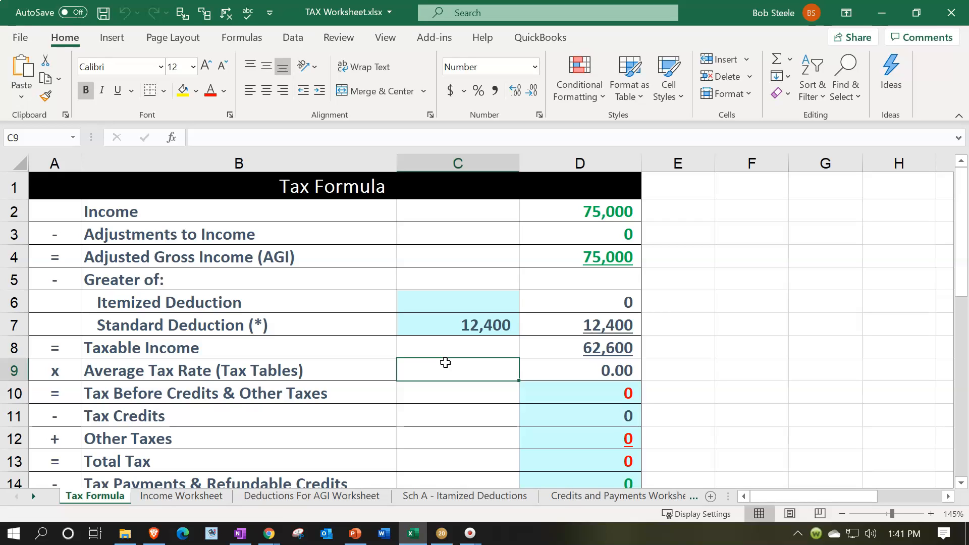
pyautogui.click(442, 533)
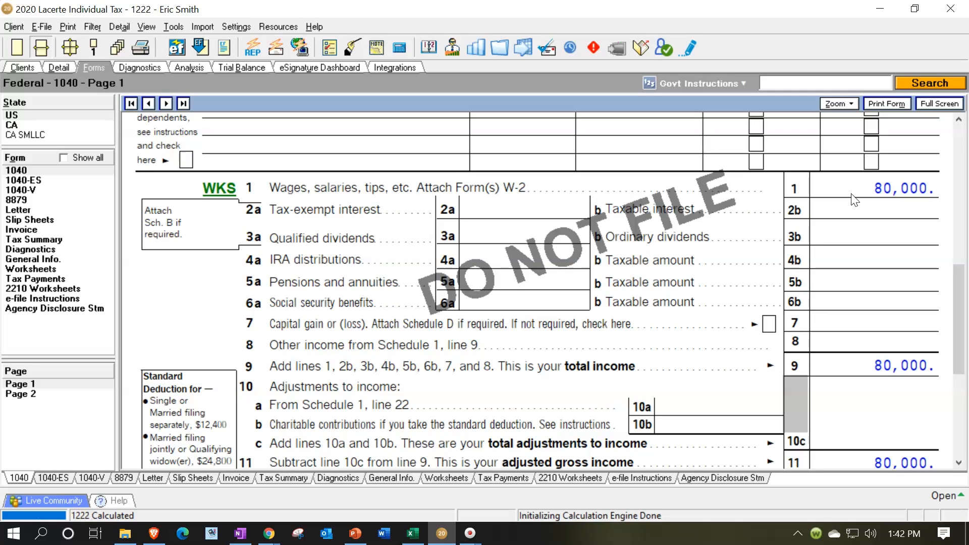
pyautogui.click(65, 70)
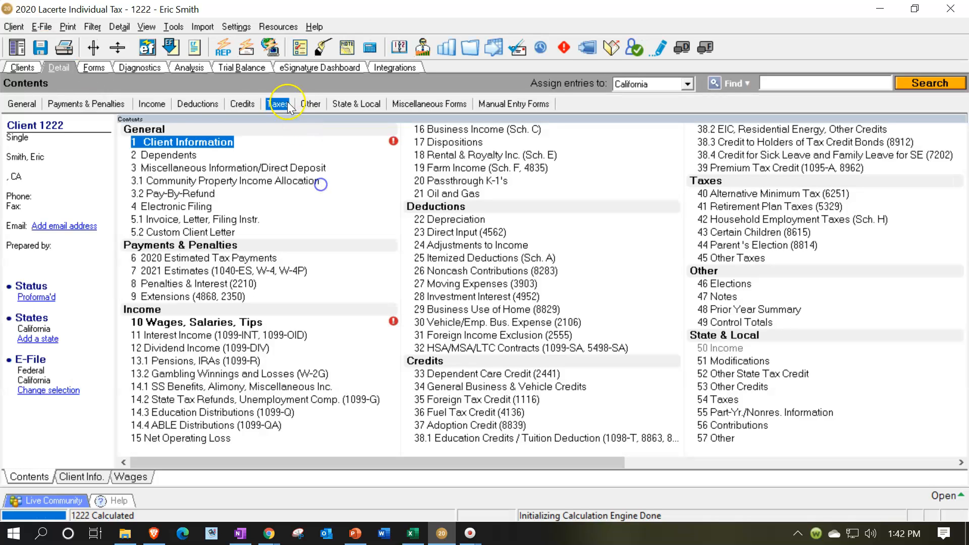
pyautogui.click(152, 104)
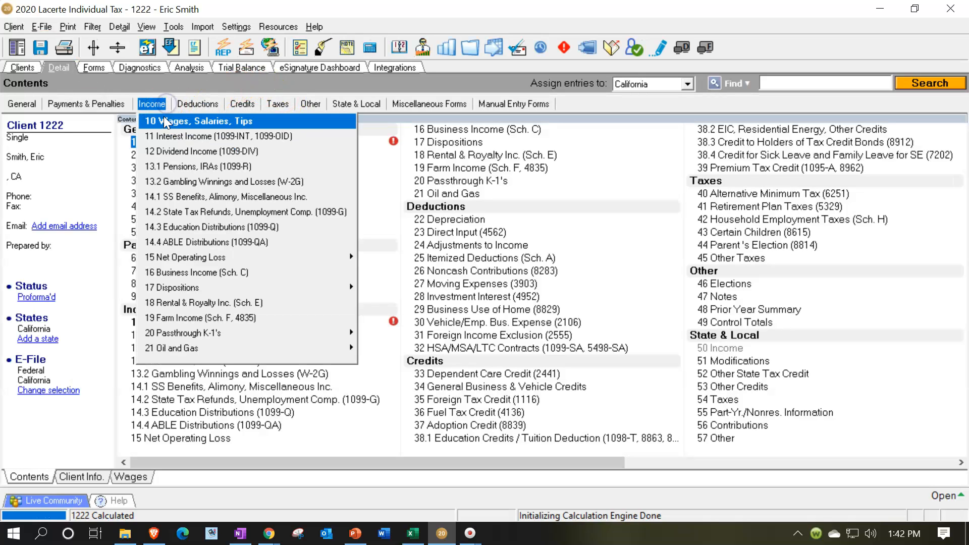
pyautogui.click(164, 122)
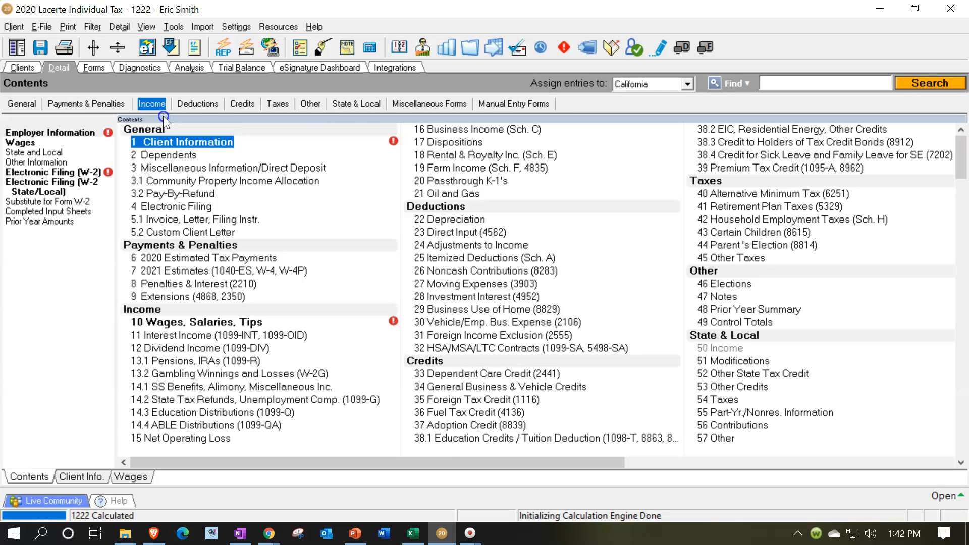
pyautogui.click(495, 202)
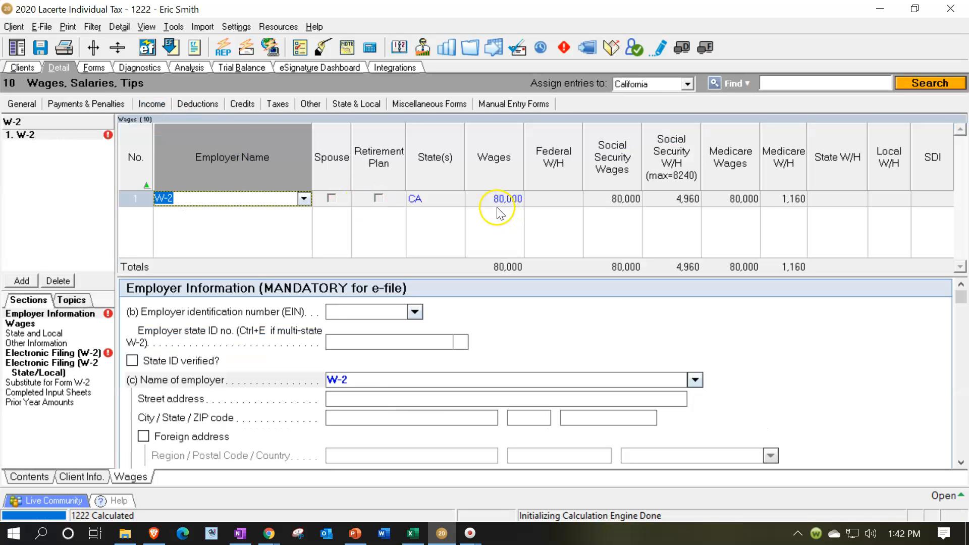
pyautogui.press('BackSpace')
pyautogui.write('70')
pyautogui.press('BackSpace')
pyautogui.write('5000')
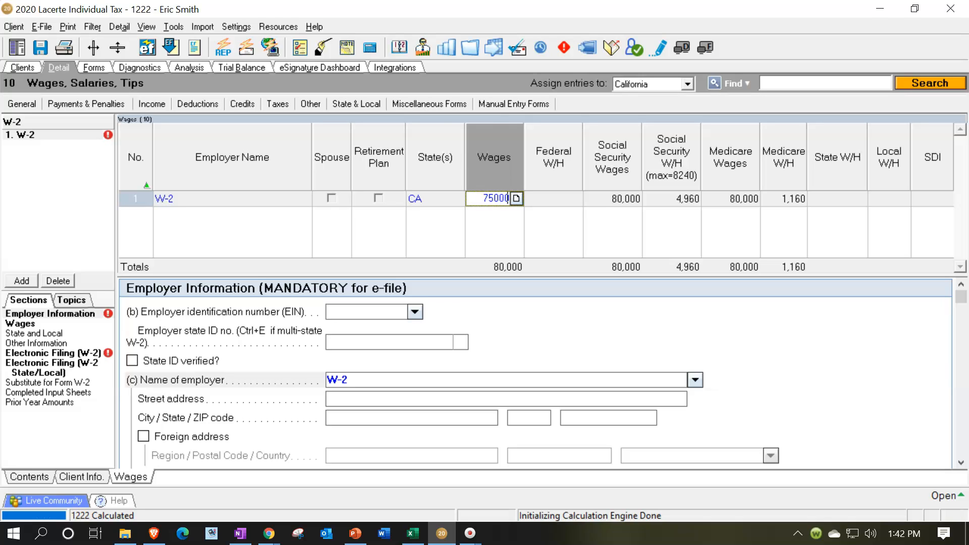
pyautogui.press('Tab')
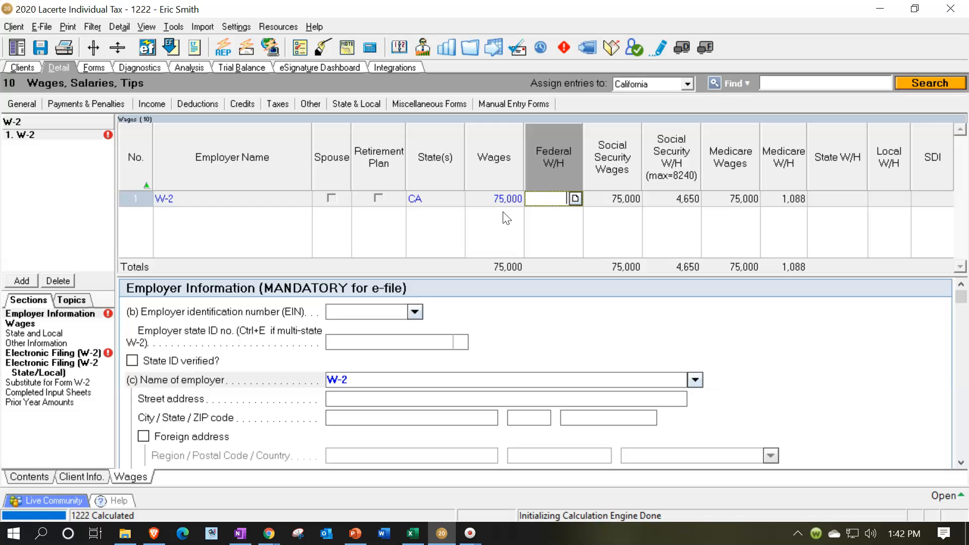
# Step: Review both pages of Form 1040, checking wages, total income, standard deduction, taxable income and total tax
pyautogui.click(96, 69)
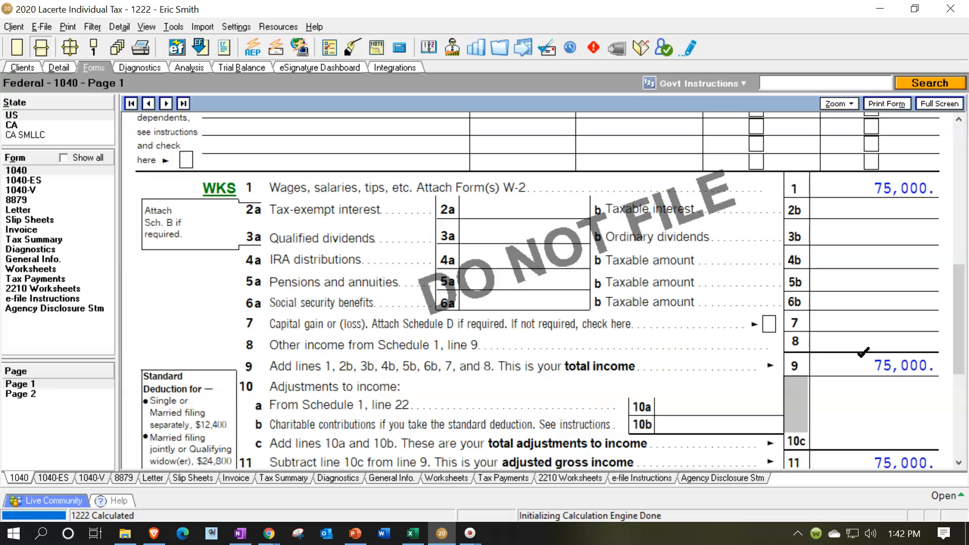
pyautogui.scroll(-3, 865, 361)
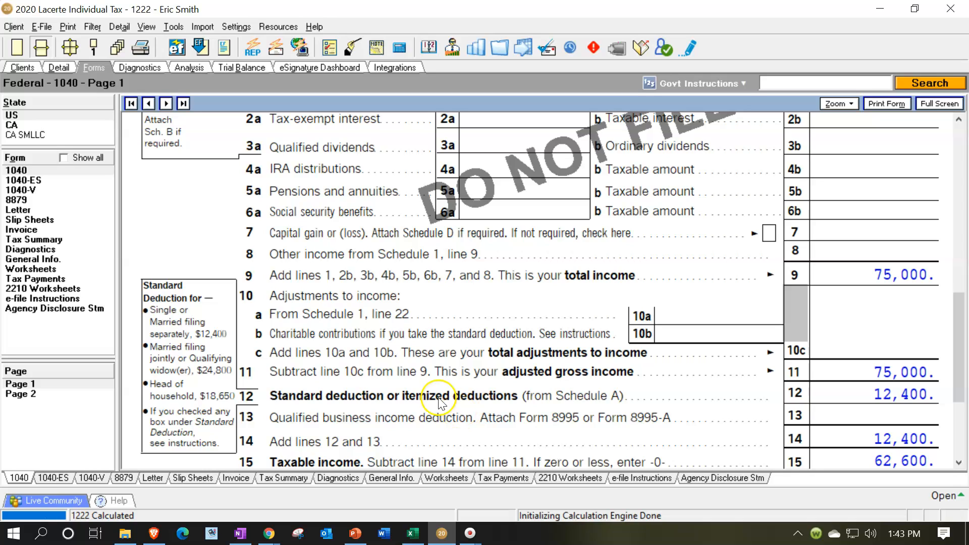
pyautogui.click(30, 386)
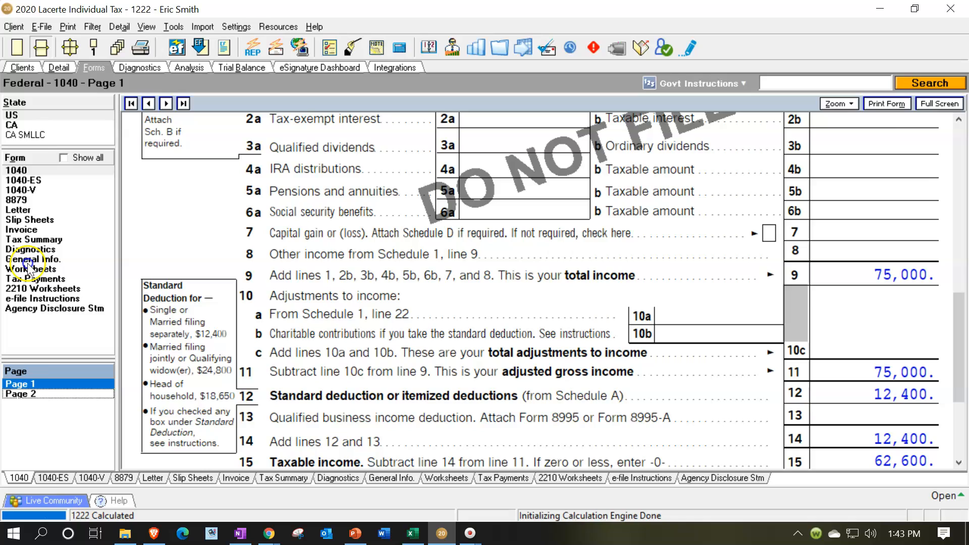
pyautogui.click(35, 395)
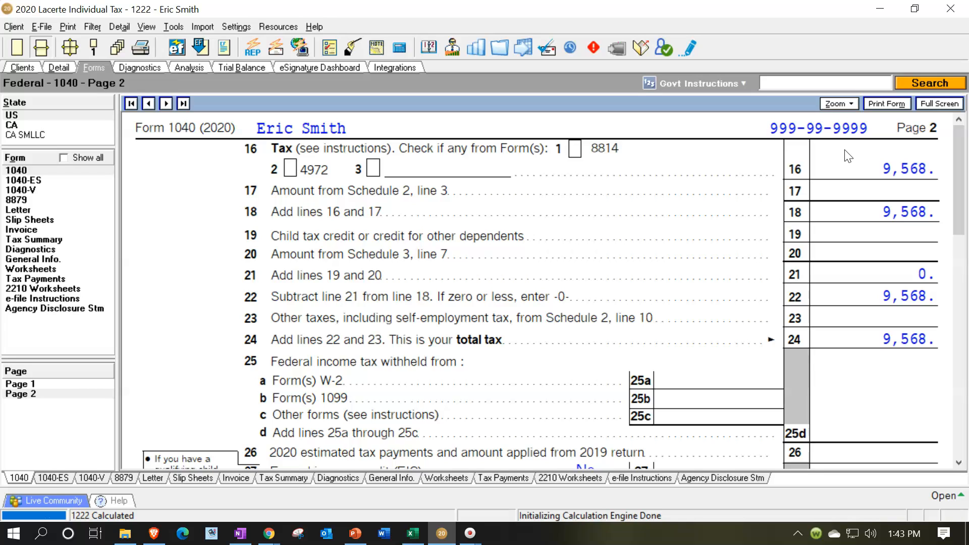
pyautogui.click(841, 159)
pyautogui.scroll(-3, 829, 335)
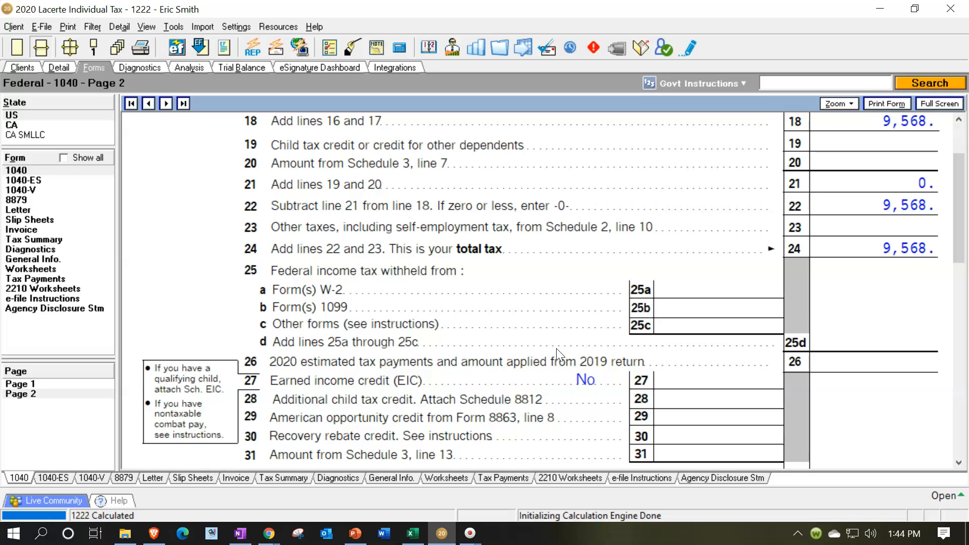
pyautogui.scroll(3, 556, 348)
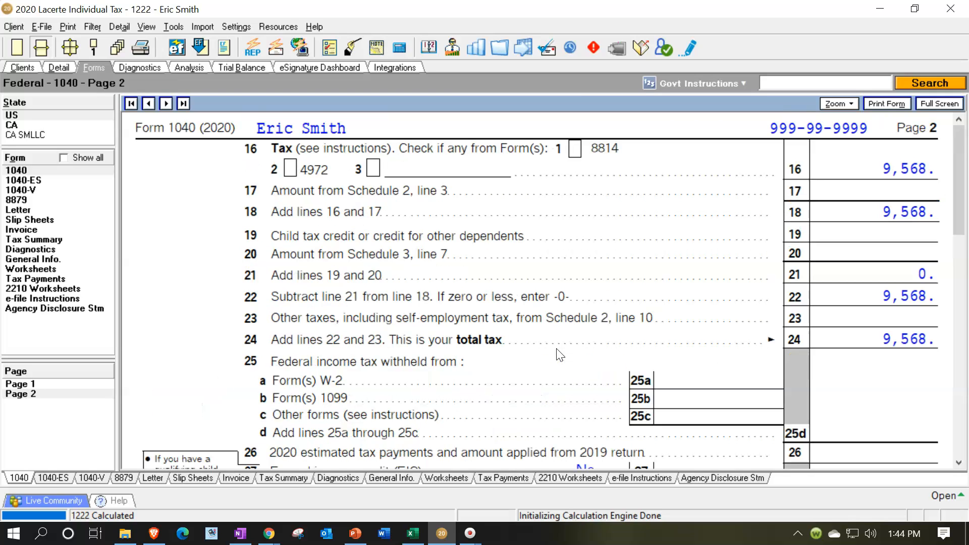
pyautogui.click(62, 384)
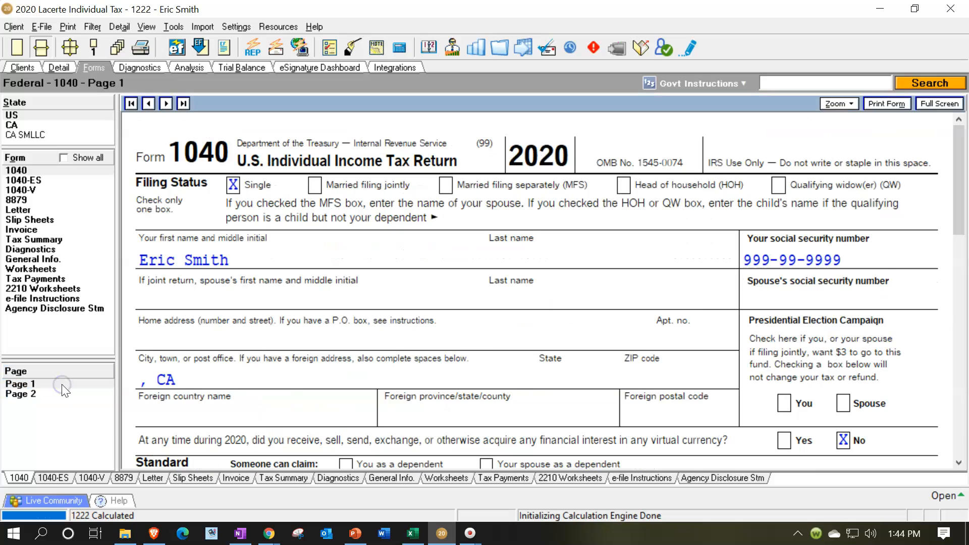
pyautogui.scroll(-18, 490, 343)
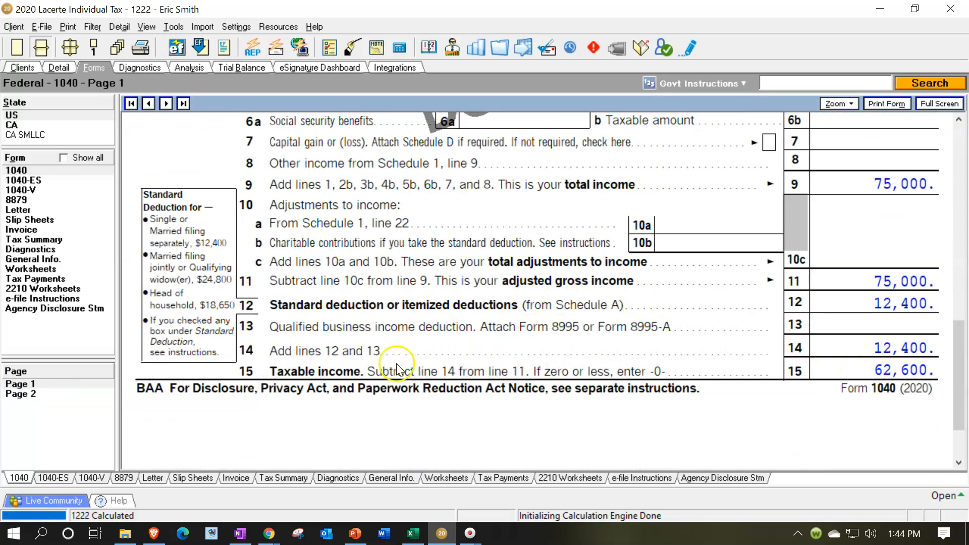
pyautogui.click(28, 395)
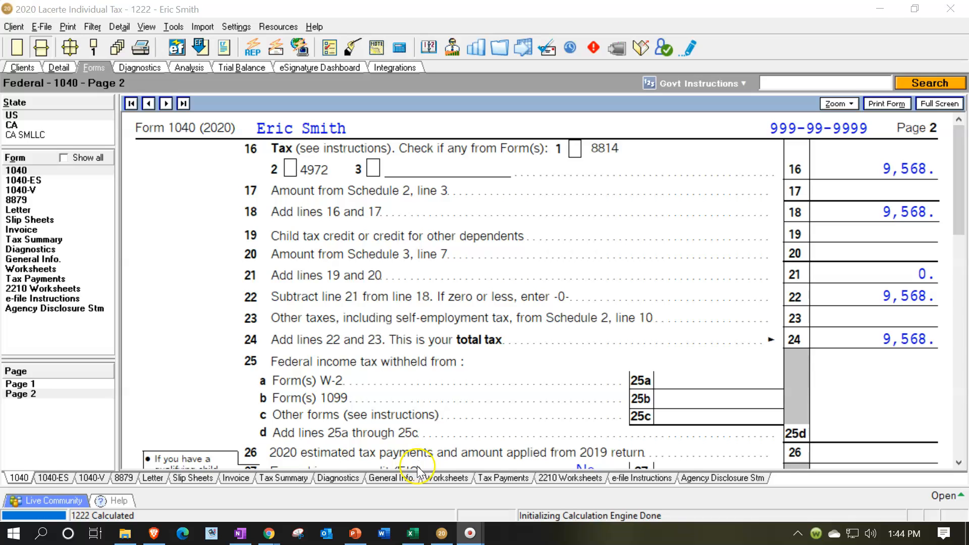
# Step: Switch to the Excel tax worksheet and examine the Tax Formula cells from income in D2 to the average tax rate in D9
pyautogui.click(413, 536)
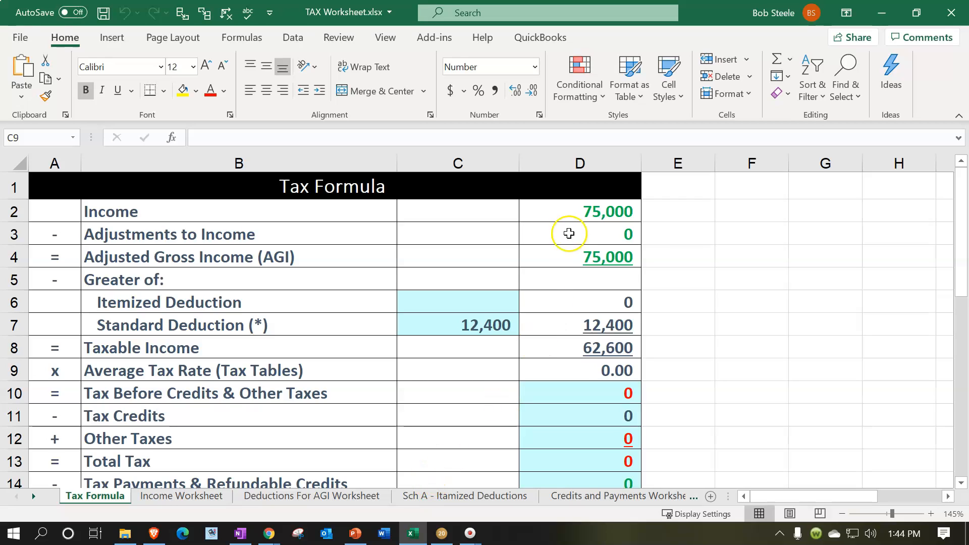
pyautogui.click(572, 215)
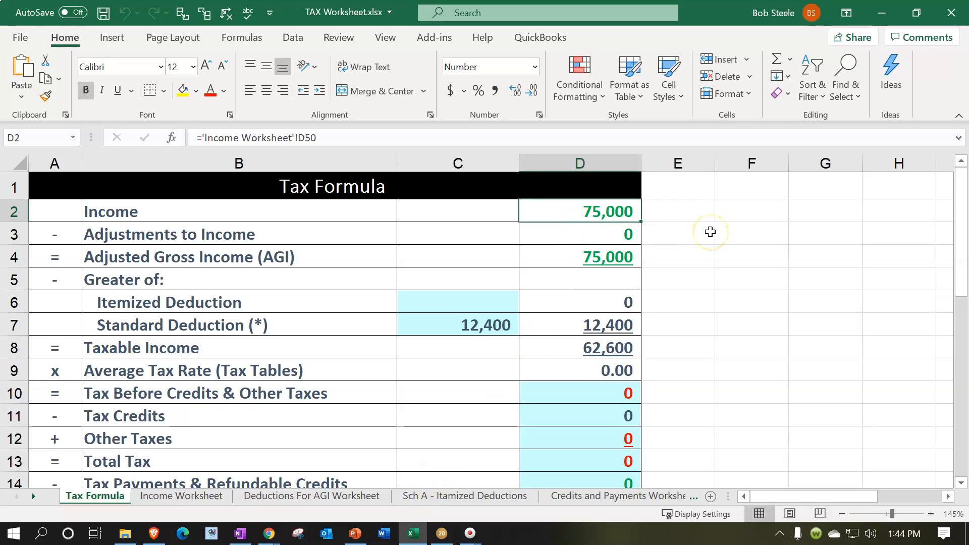
pyautogui.press('Down')
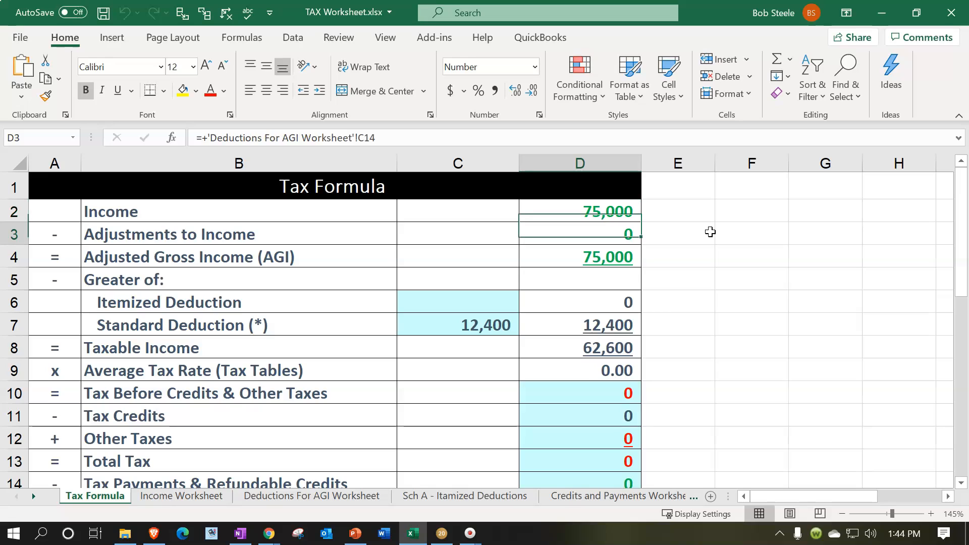
pyautogui.press('Down')
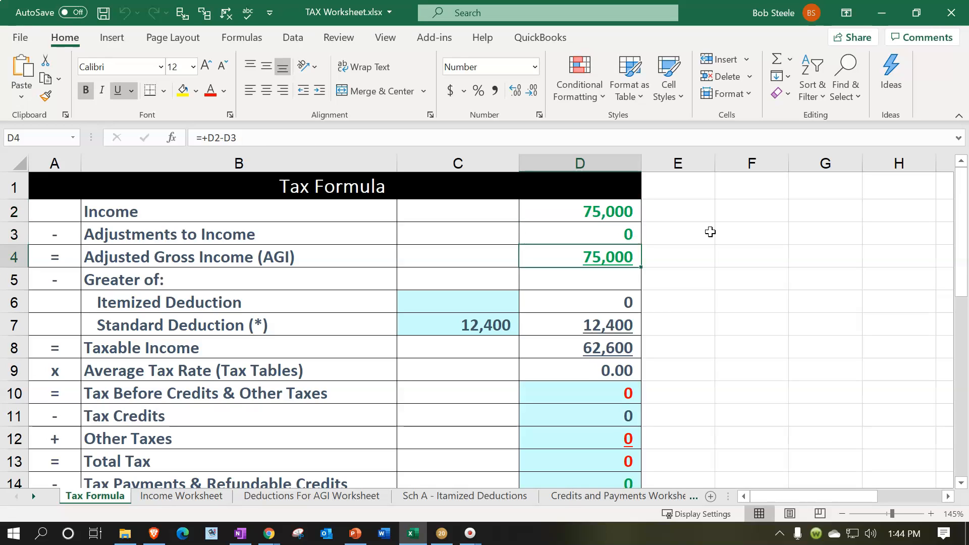
pyautogui.press('Down')
pyautogui.press('Down')
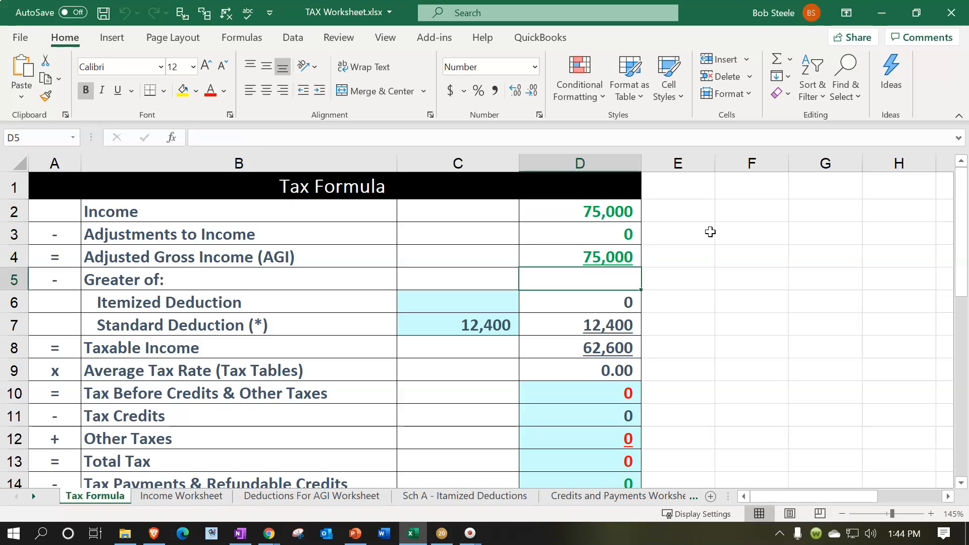
pyautogui.press('Left')
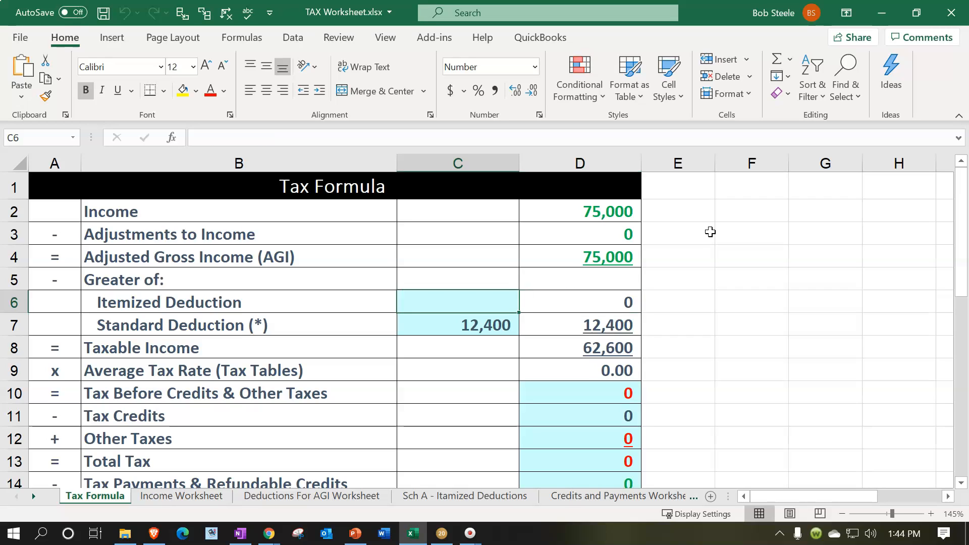
pyautogui.press('Down')
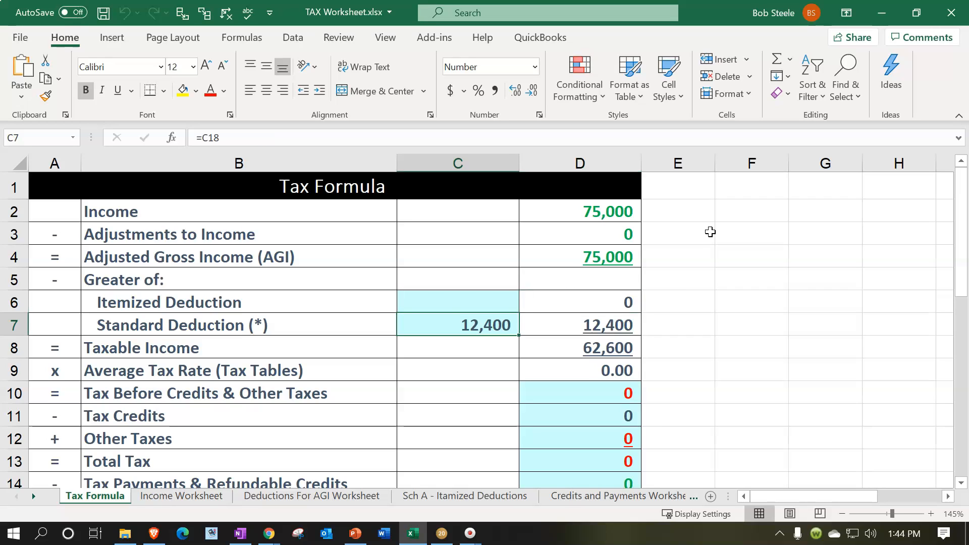
pyautogui.press('Right')
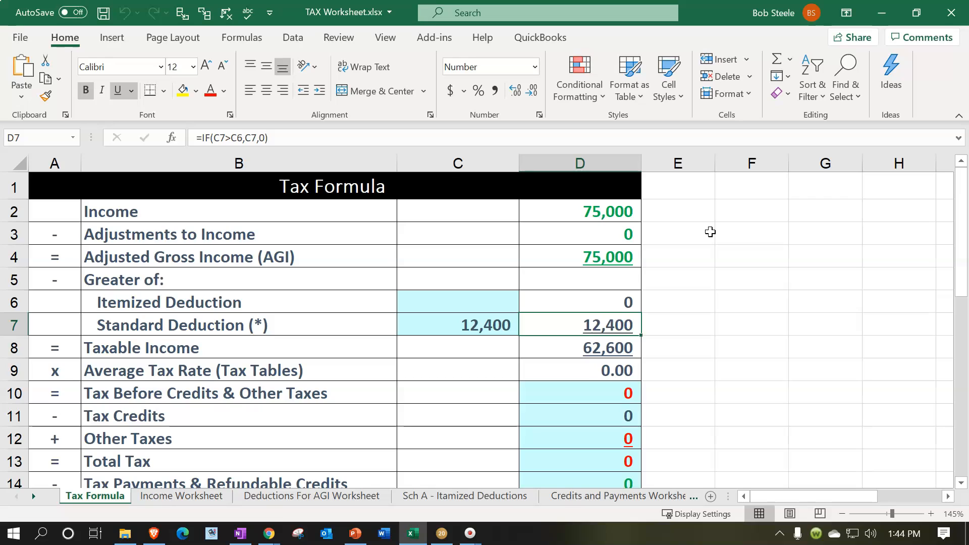
pyautogui.press('Down')
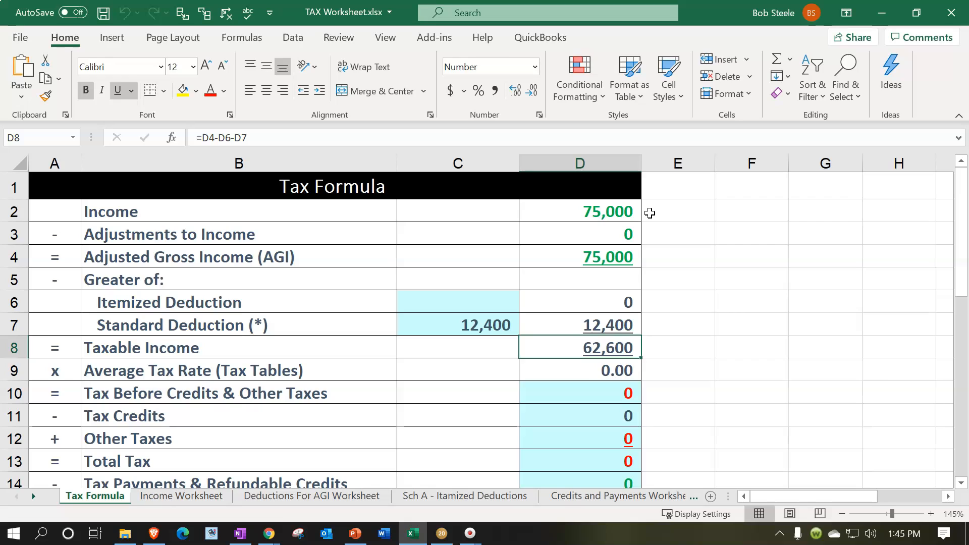
pyautogui.press('Down')
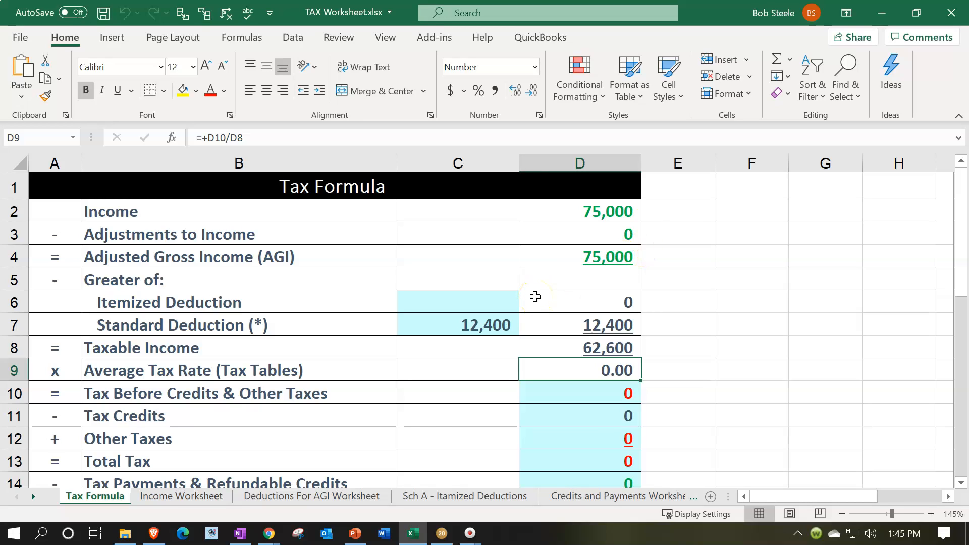
# Step: Switch to the PowerPoint presentation and show slide 2 with the 2020 federal income tax brackets and rates
pyautogui.click(356, 534)
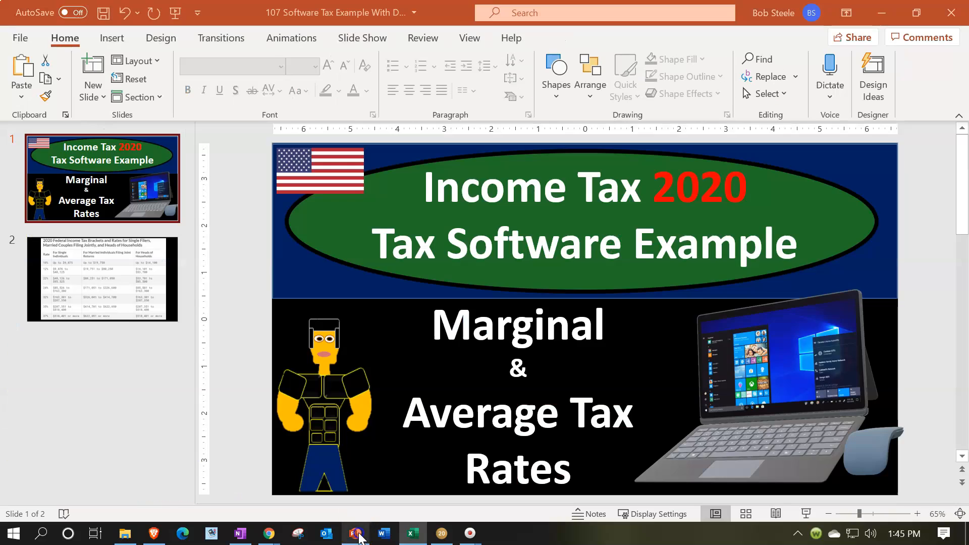
pyautogui.click(147, 293)
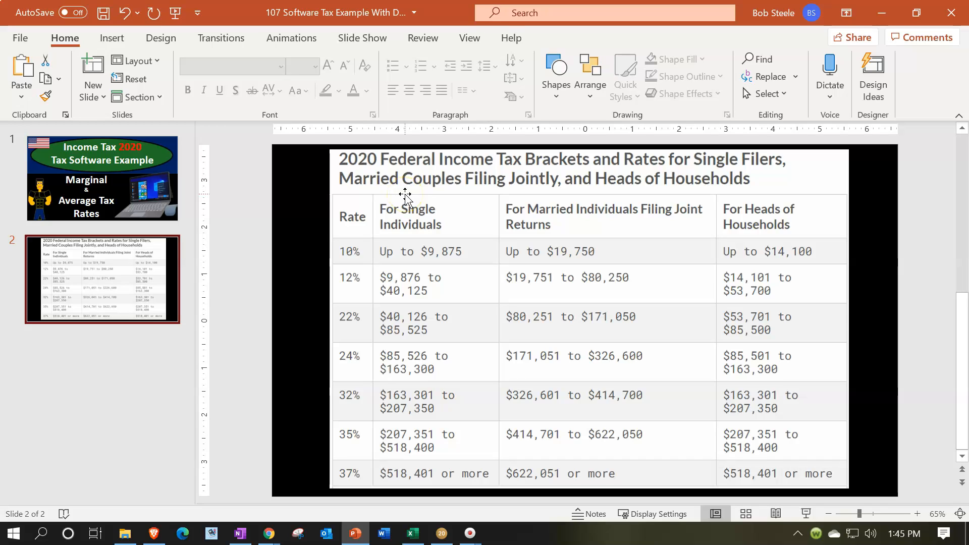
pyautogui.click(419, 189)
pyautogui.click(558, 184)
pyautogui.click(465, 201)
pyautogui.click(496, 194)
# Step: Arrange the tax bracket presentation and the Excel tax worksheet side by side, with the presentation on the left half
pyautogui.moveTo(450, 10); pyautogui.dragTo(0, 182)
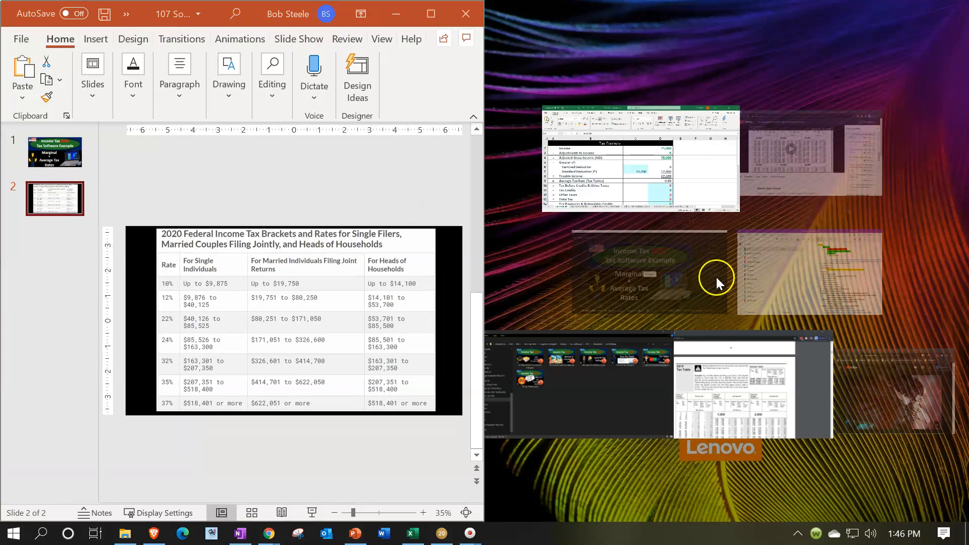
pyautogui.click(674, 153)
pyautogui.click(835, 316)
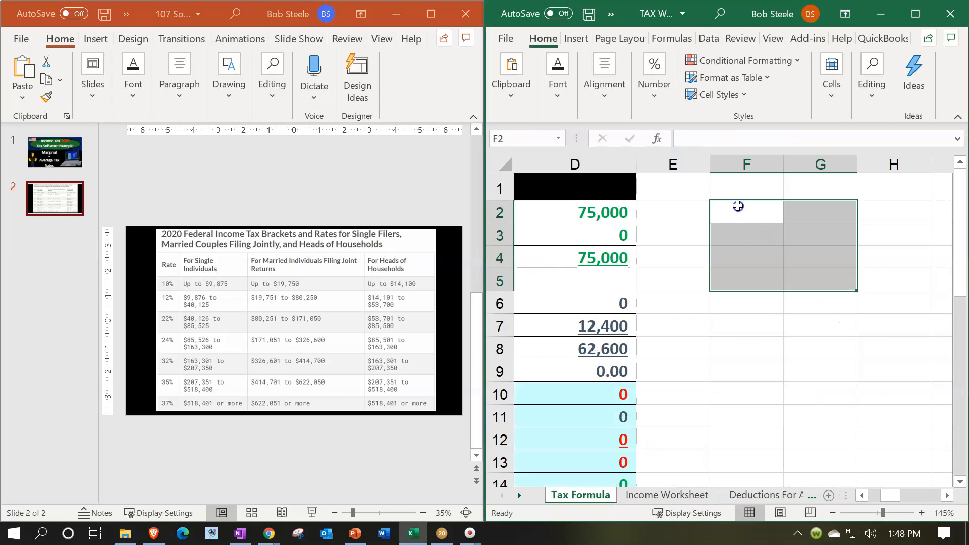
# Step: Enter the first single-filer bracket in the worksheet: amount 9875 in cell F2 and rate .1 in G2
pyautogui.click(738, 206)
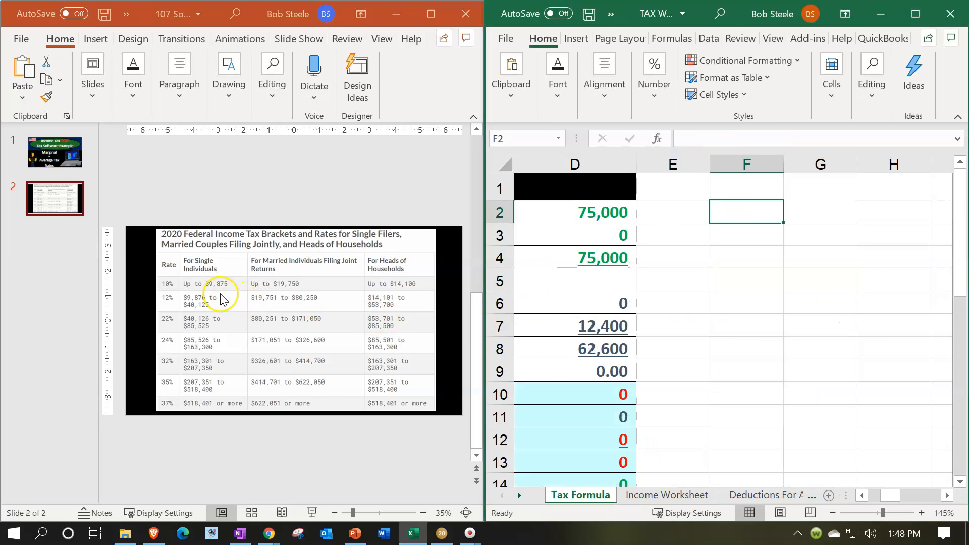
pyautogui.write('9875')
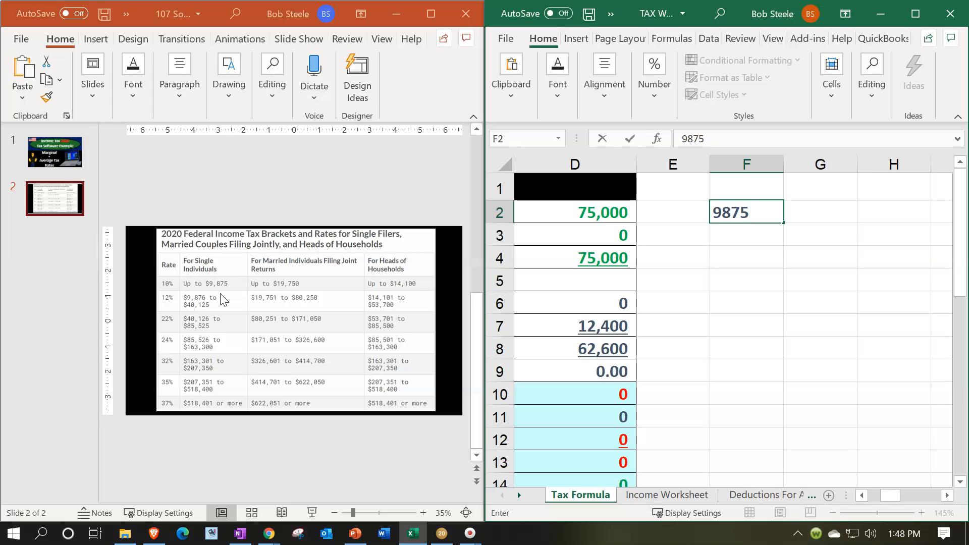
pyautogui.press('Tab')
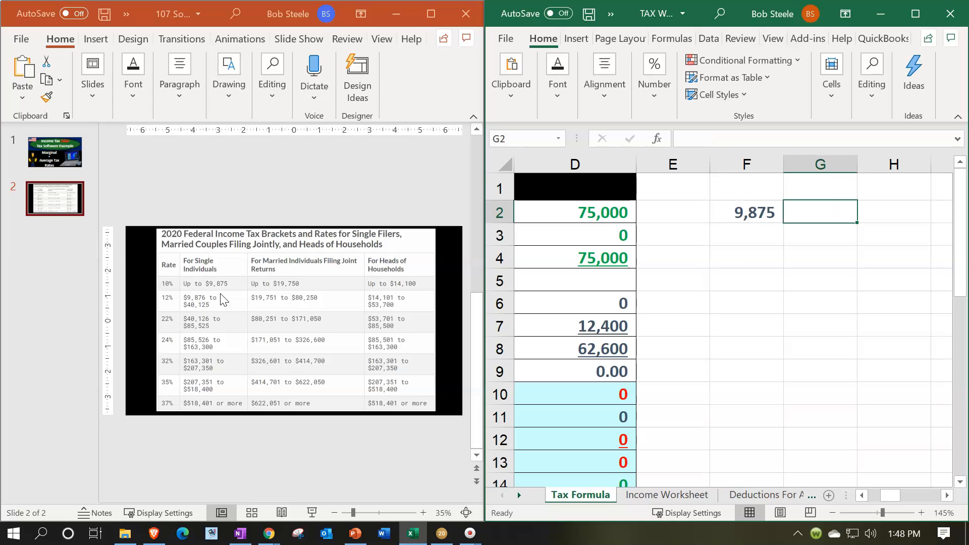
pyautogui.write('.1')
pyautogui.press('Return')
pyautogui.press('Right')
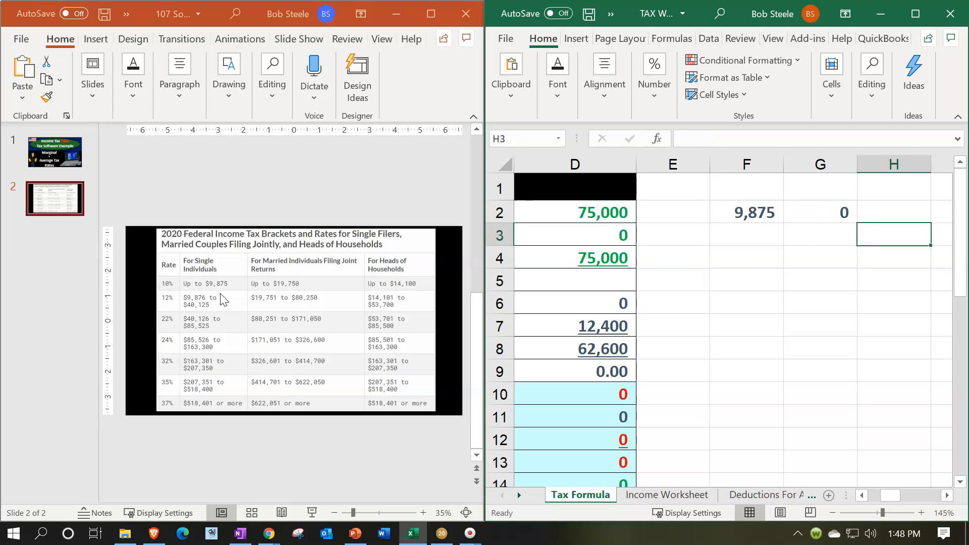
# Step: Format cells G2:G8 in the worksheet as percentages
pyautogui.press('Up')
pyautogui.press('Left')
pyautogui.moveTo(840, 212); pyautogui.dragTo(838, 357)
pyautogui.click(656, 91)
pyautogui.click(673, 162)
# Step: Calculate the first bracket's tax in cell H2 with the formula =F2*G2
pyautogui.click(895, 217)
pyautogui.click(895, 217)
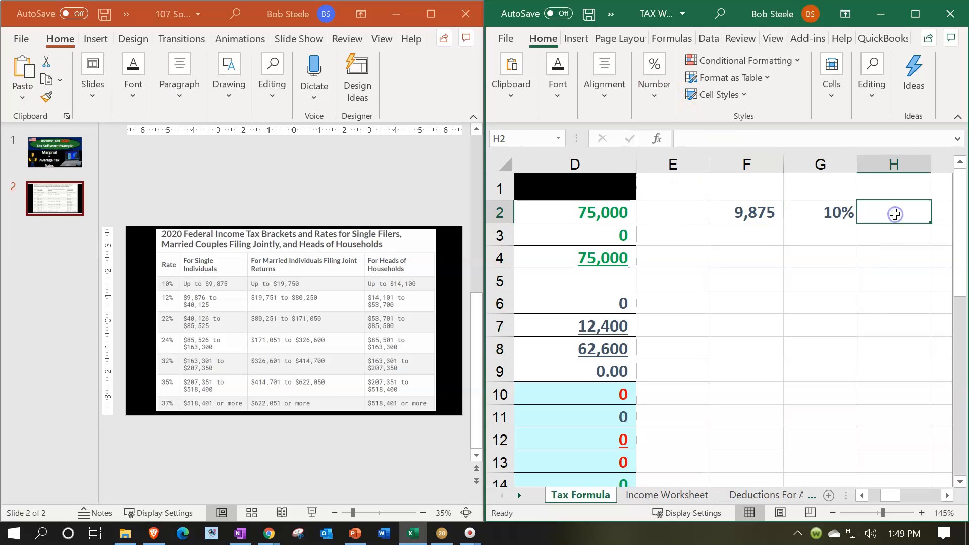
pyautogui.write('=')
pyautogui.press('Left')
pyautogui.press('Left')
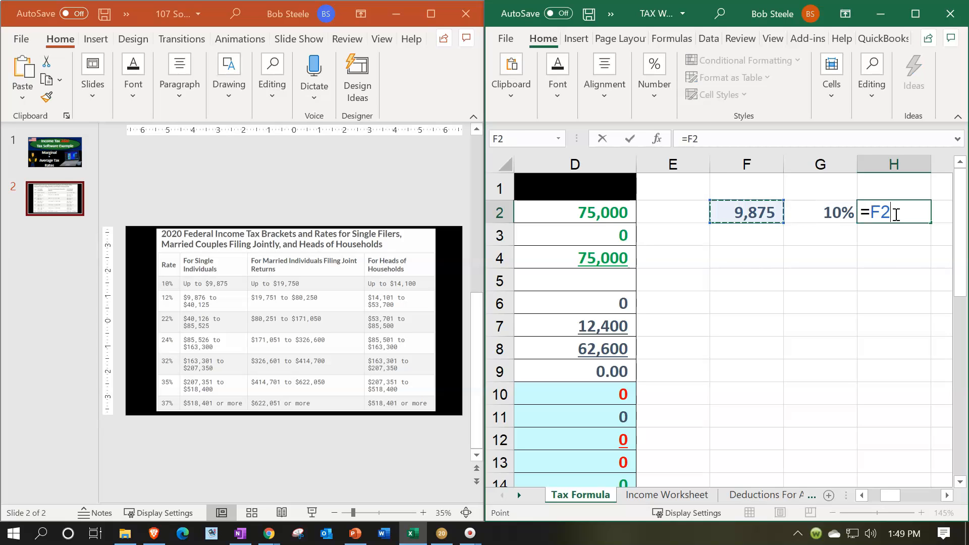
pyautogui.write('*')
pyautogui.press('Left')
pyautogui.press('Return')
# Step: Enter the second single-filer bracket: amount formula +40125-F2 in cell F3 and rate 12% in G3
pyautogui.press('Left')
pyautogui.press('Left')
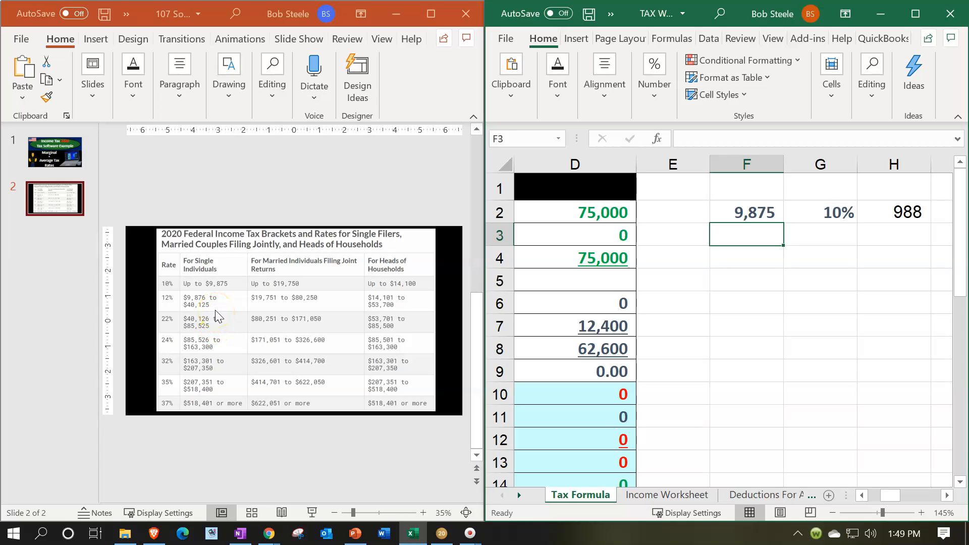
pyautogui.write('+40125-')
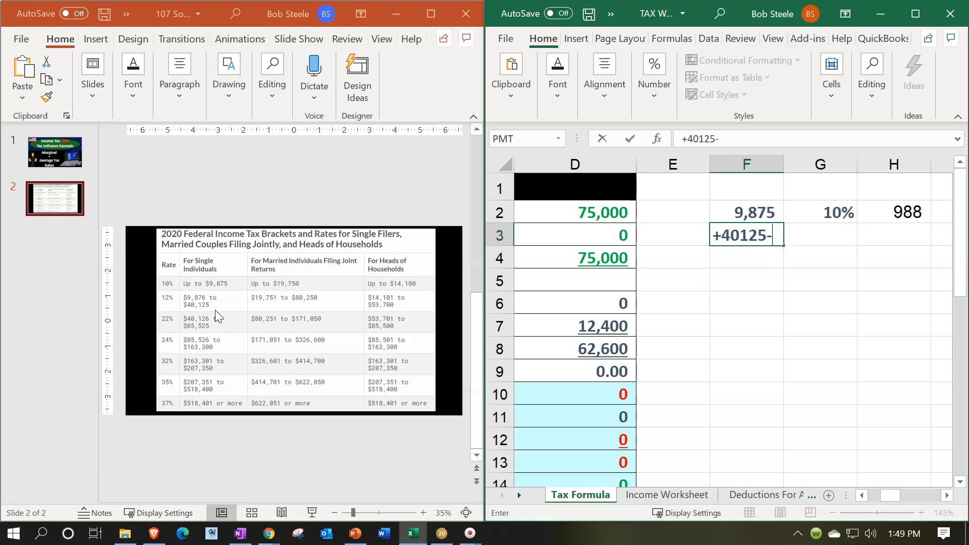
pyautogui.press('Up')
pyautogui.press('Return')
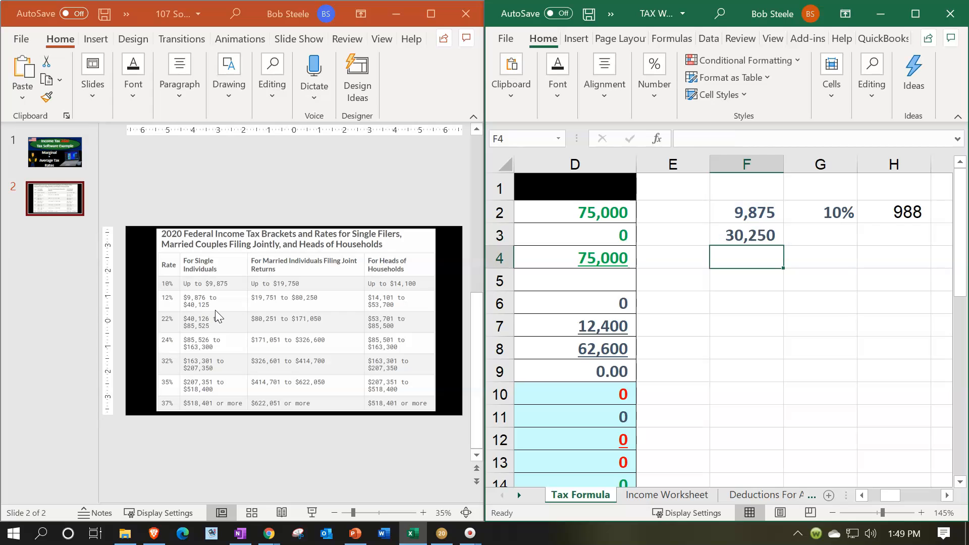
pyautogui.press('Up')
pyautogui.press('Right')
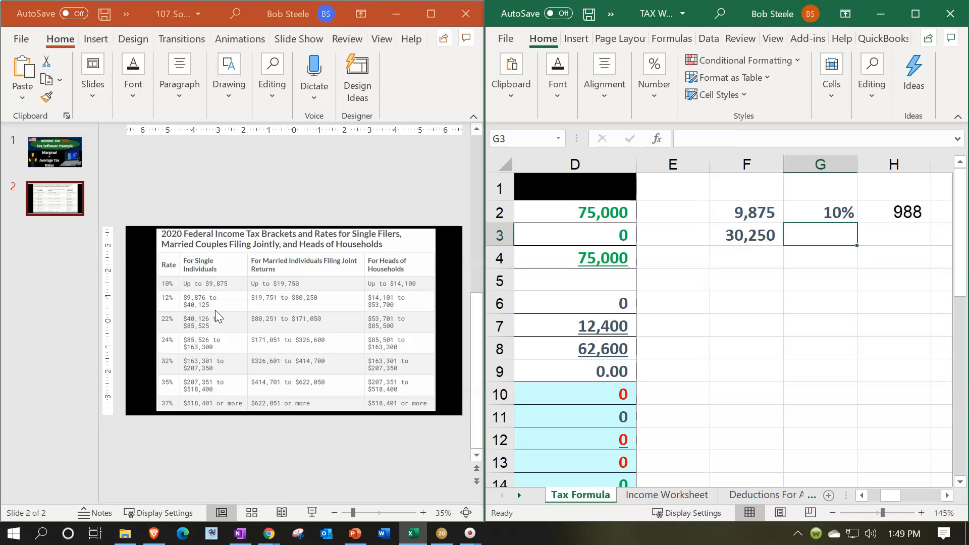
pyautogui.write('1')
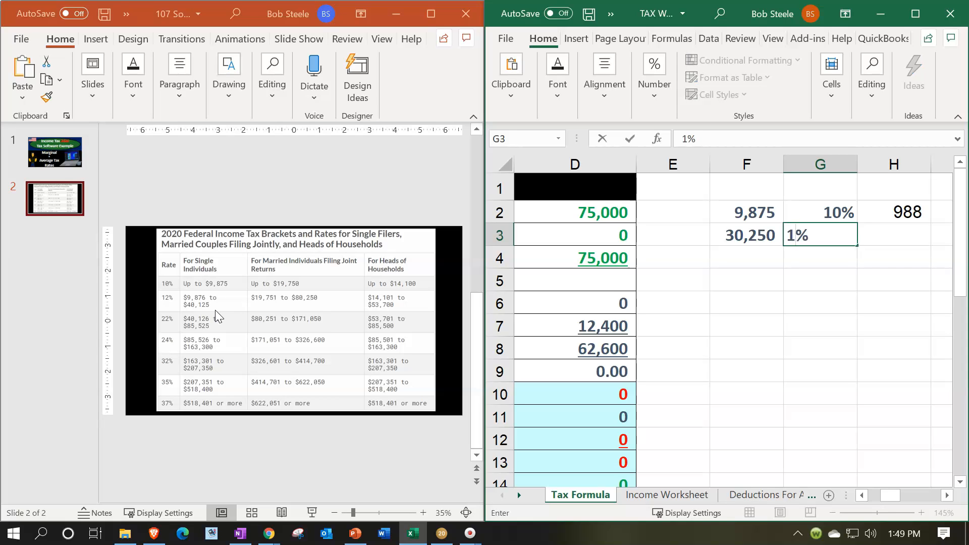
pyautogui.write('2')
pyautogui.press('Return')
pyautogui.press('Right')
pyautogui.press('Up')
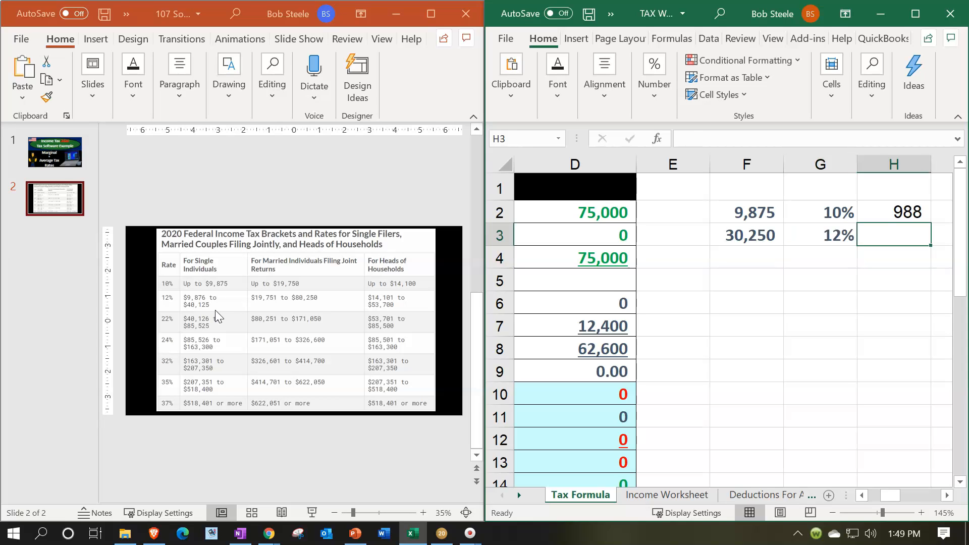
# Step: Calculate the second bracket's tax in cell H3 with the formula =F3*G3
pyautogui.write('=')
pyautogui.press('Left')
pyautogui.press('Left')
pyautogui.write('*')
pyautogui.press('Left')
pyautogui.press('Return')
pyautogui.press('Left')
pyautogui.press('Left')
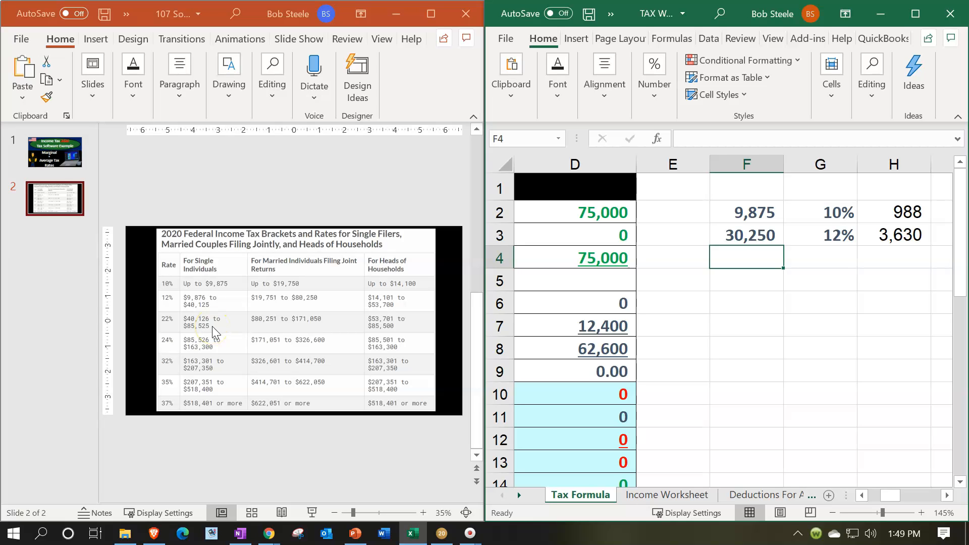
# Step: Switch to Lacerte, check the taxable income on line 15 of Form 1040 page 1, and return to the Excel worksheet
pyautogui.click(441, 536)
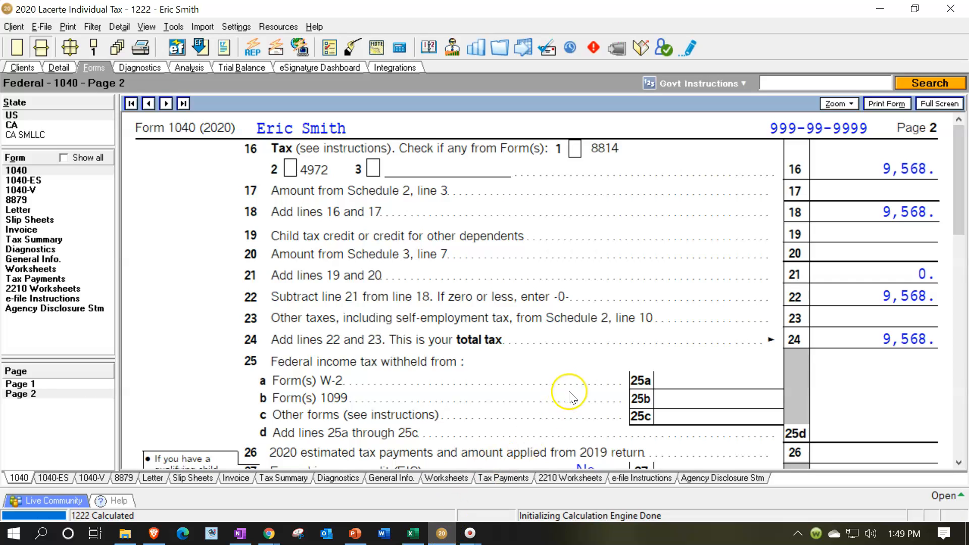
pyautogui.click(20, 384)
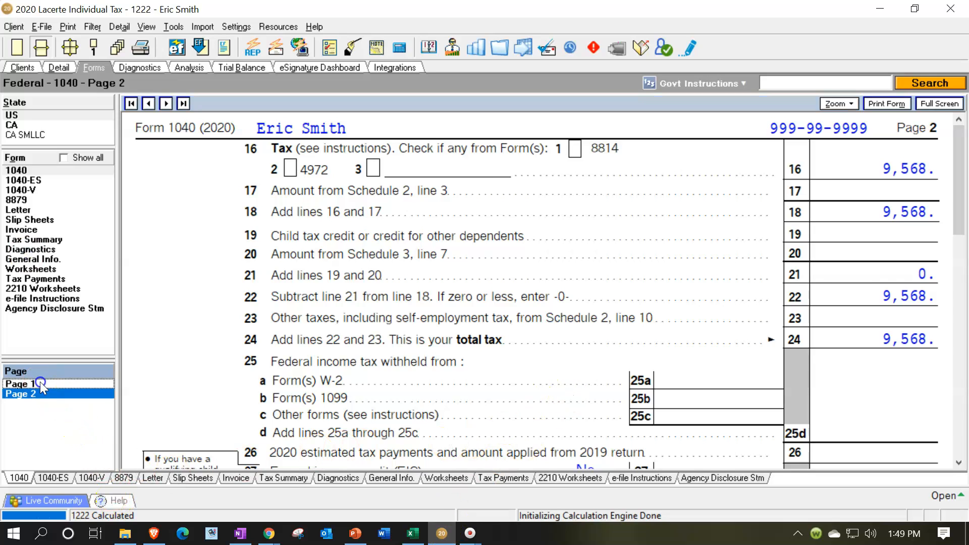
pyautogui.scroll(-5, 520, 346)
pyautogui.scroll(-6, 897, 368)
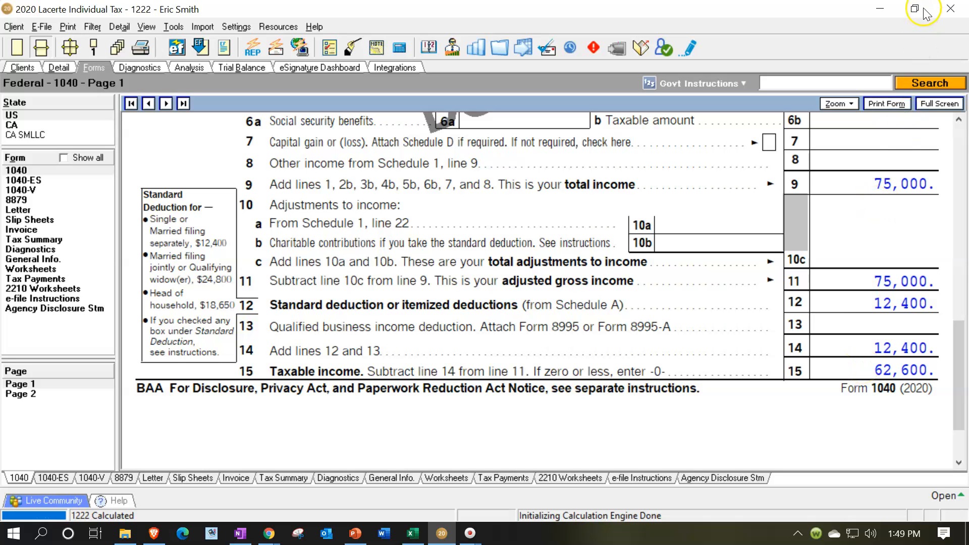
pyautogui.click(879, 11)
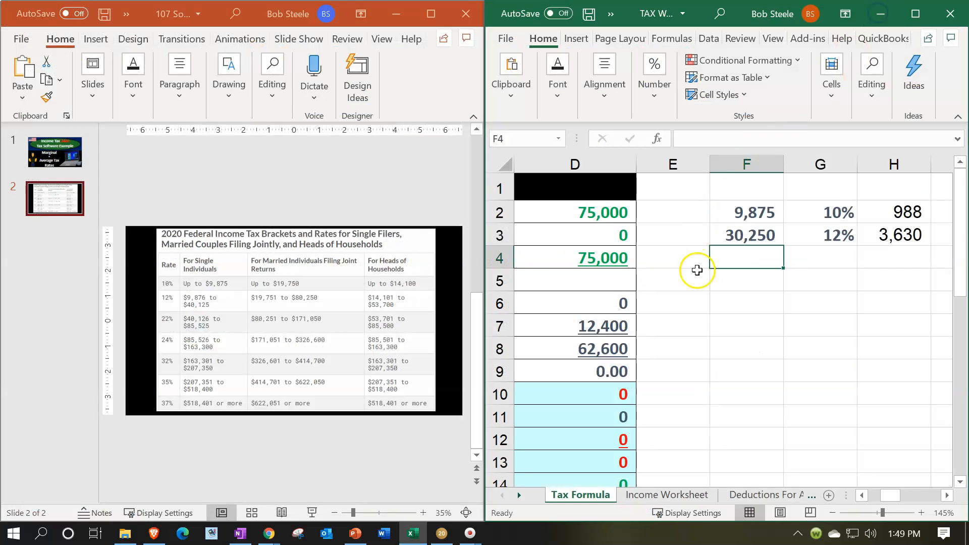
pyautogui.write('=62')
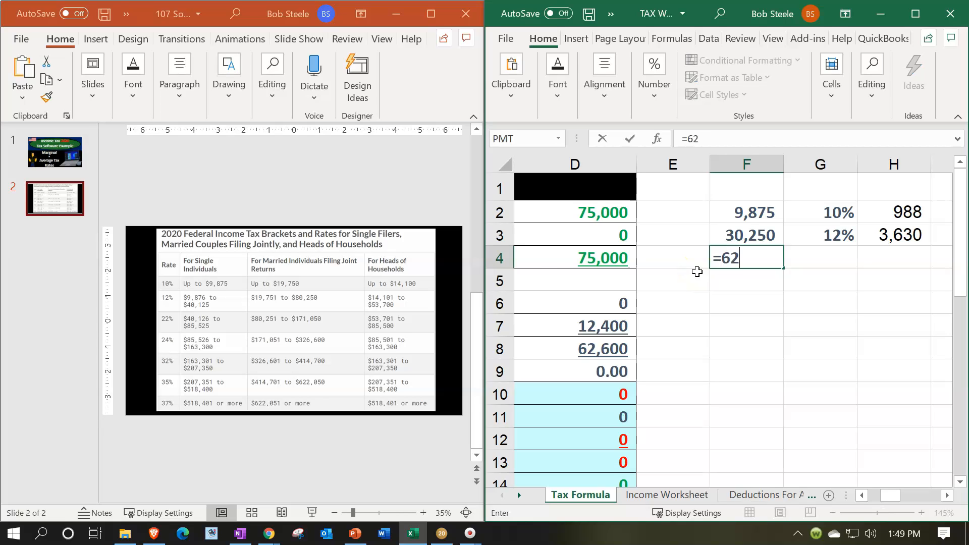
pyautogui.write('600-')
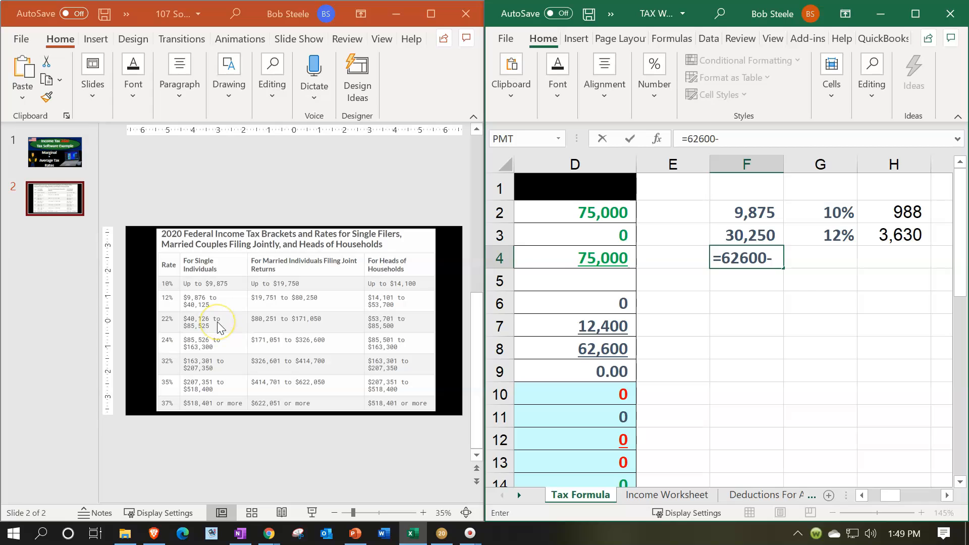
pyautogui.write('40126')
pyautogui.press('Return')
pyautogui.press('Right')
pyautogui.press('Up')
pyautogui.write('.22')
pyautogui.press('Return')
pyautogui.press('Right')
pyautogui.press('Up')
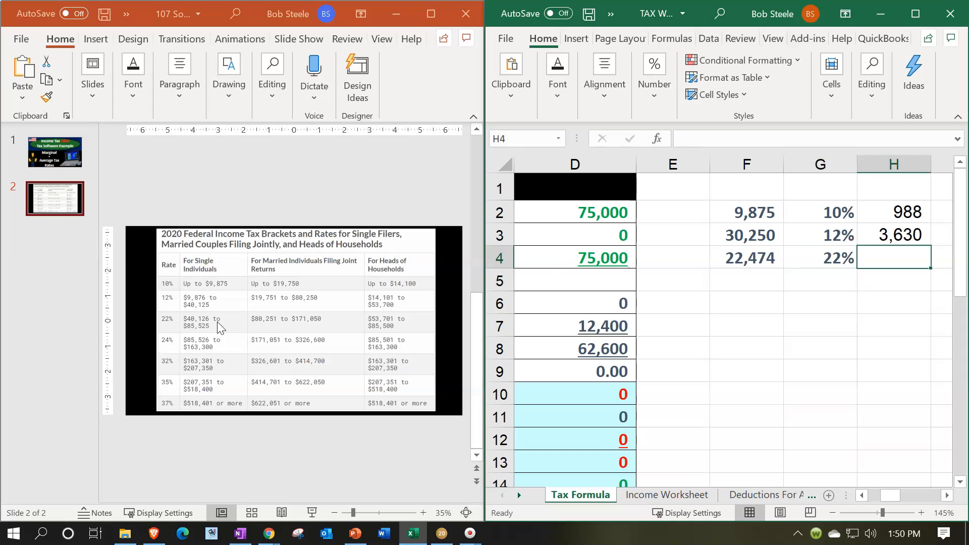
# Step: Calculate the third bracket's tax in cell H4 with the formula =F4*G4
pyautogui.write('=')
pyautogui.press('Left')
pyautogui.press('Left')
pyautogui.write('*')
pyautogui.press('Left')
pyautogui.press('Return')
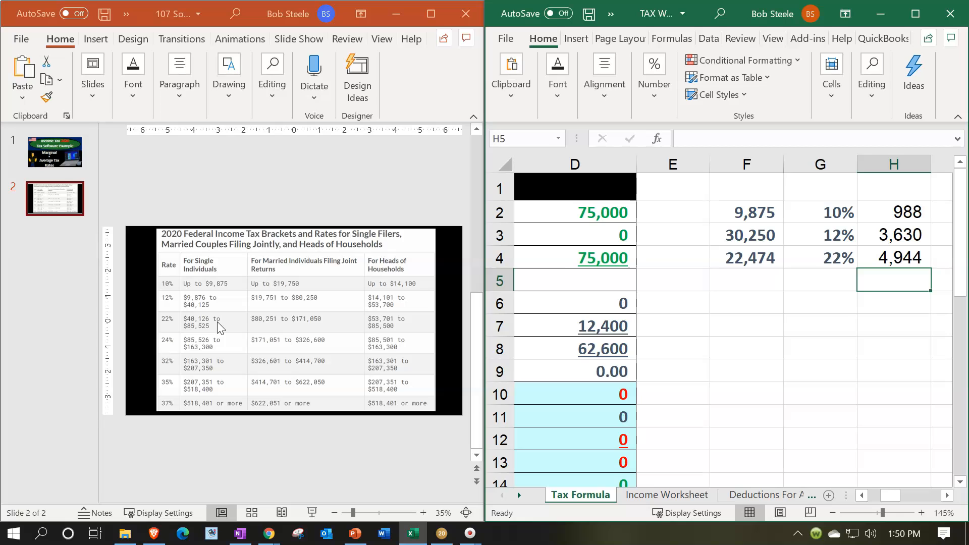
# Step: Total the bracket taxes in cell H5 with a SUM of H2:H4
pyautogui.write('=sum(')
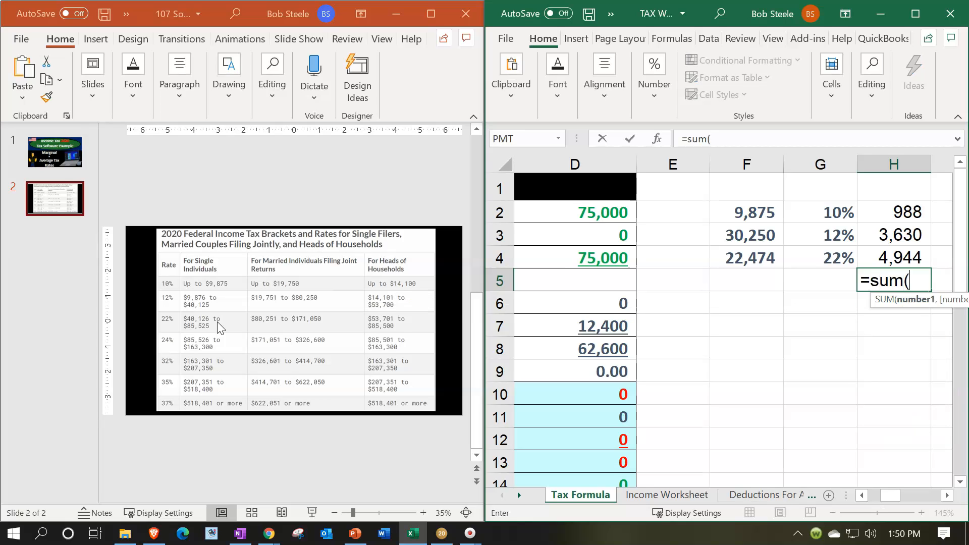
pyautogui.press('Up')
pyautogui.hotkey('shift', 'Up')
pyautogui.hotkey('shift', 'Up')
pyautogui.press('Return')
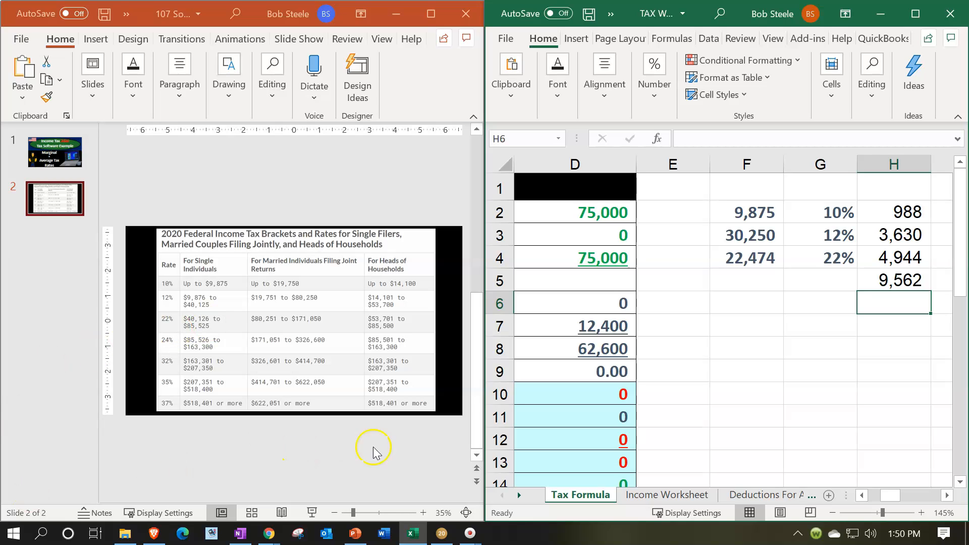
# Step: Switch to Lacerte and compare the tax on line 16 of Form 1040 page 2 with the Excel total in H5
pyautogui.click(443, 534)
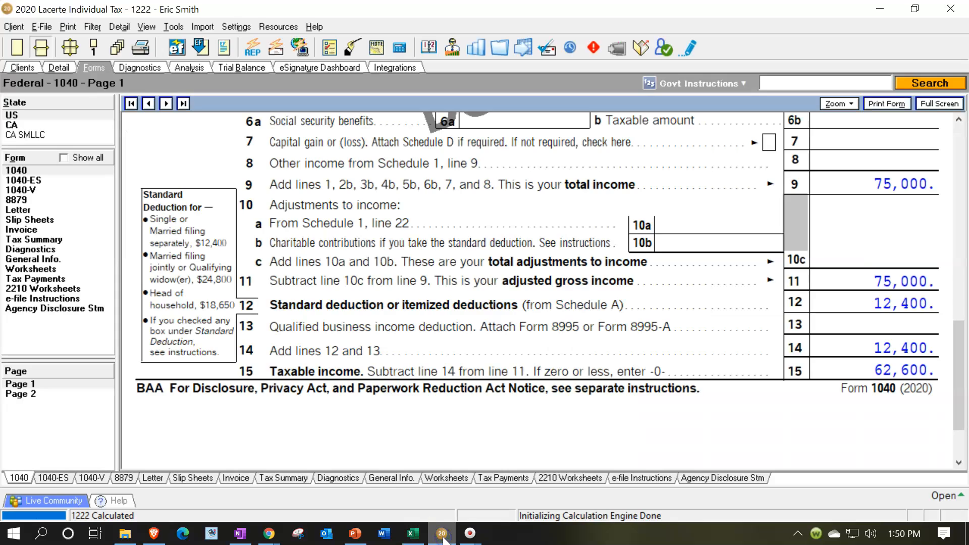
pyautogui.click(31, 398)
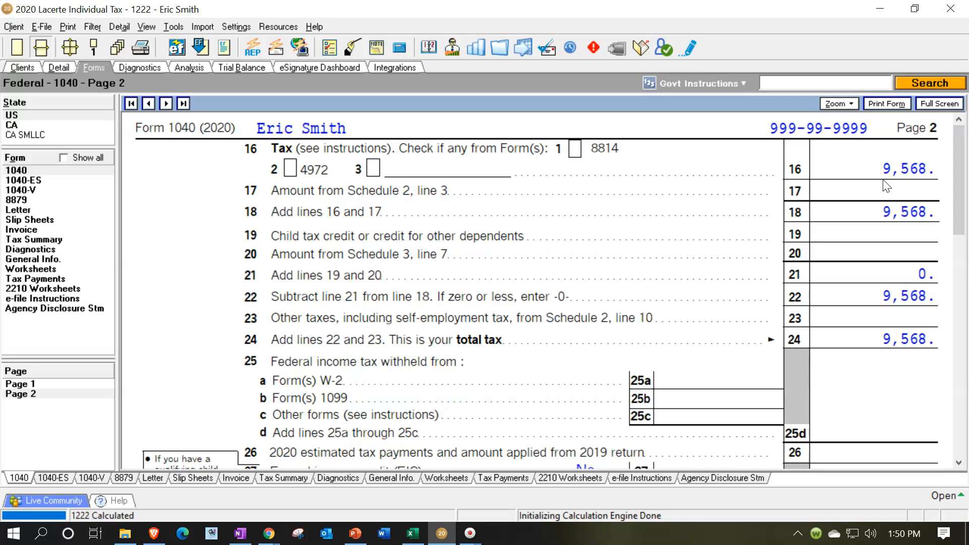
pyautogui.click(413, 533)
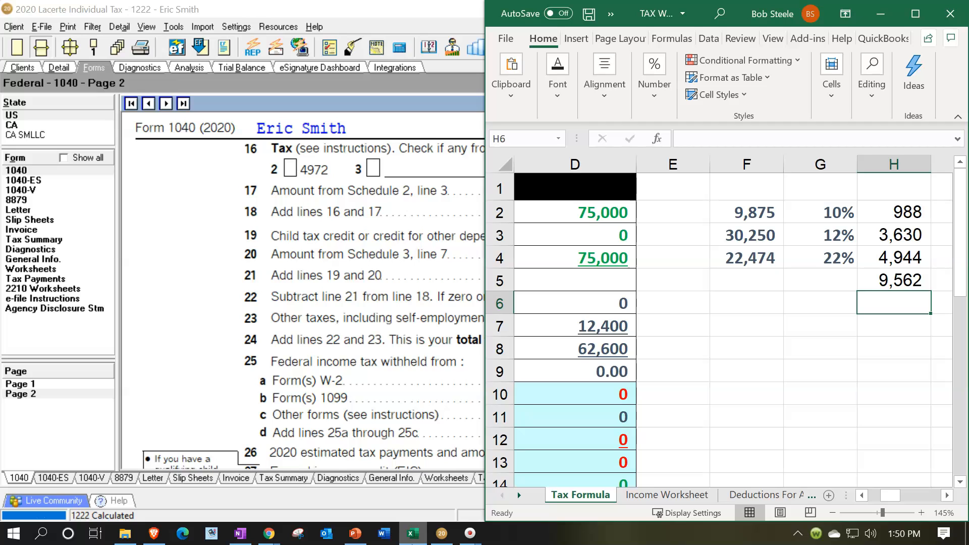
pyautogui.click(407, 534)
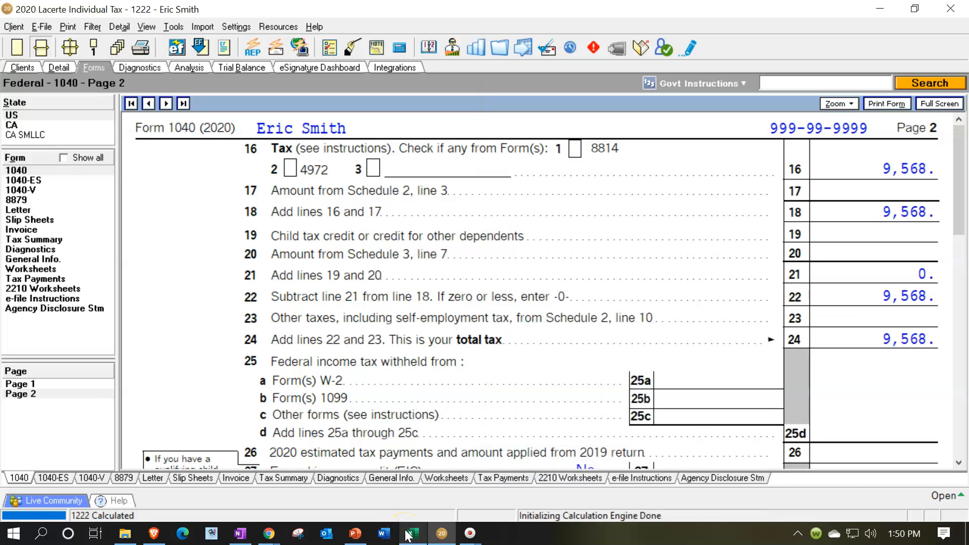
# Step: Switch to the IRS 2019 Form 1040 tax table PDF in Chrome and review its cover and first table page
pyautogui.click(268, 534)
pyautogui.click(333, 488)
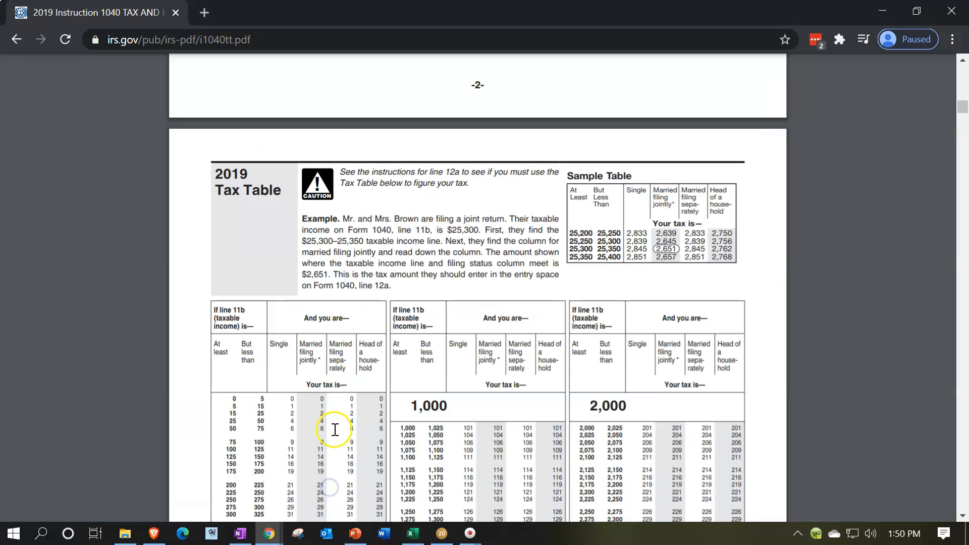
pyautogui.scroll(5, 337, 429)
pyautogui.scroll(10, 337, 433)
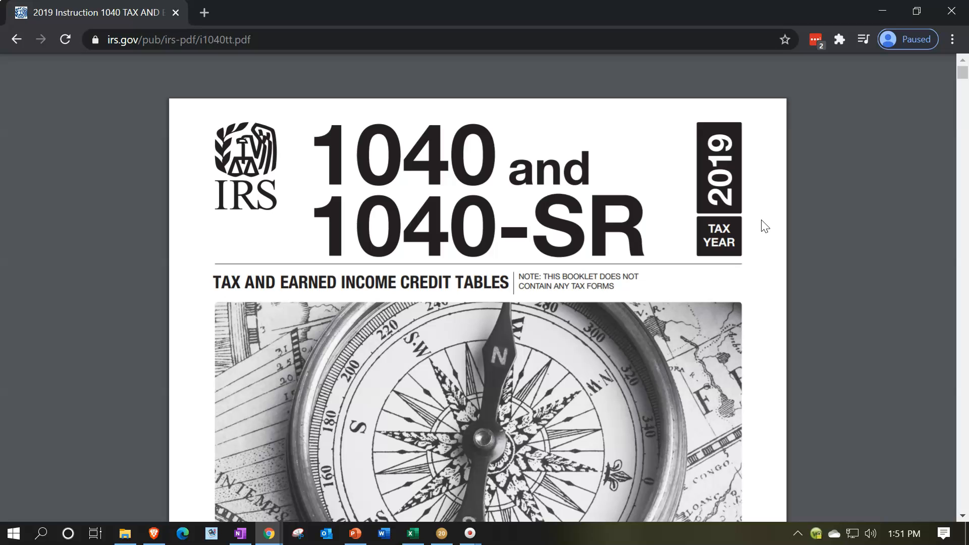
pyautogui.scroll(-20, 762, 225)
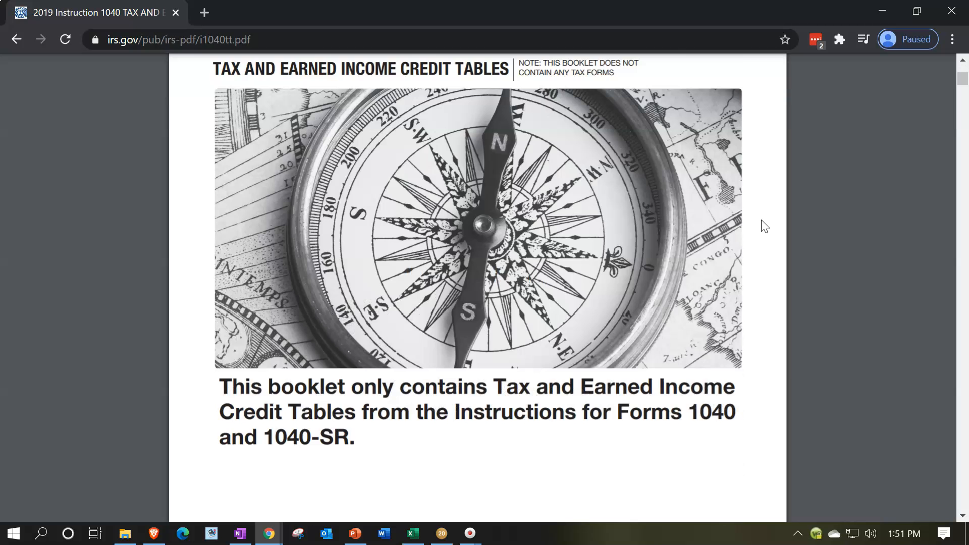
pyautogui.scroll(-8, 725, 233)
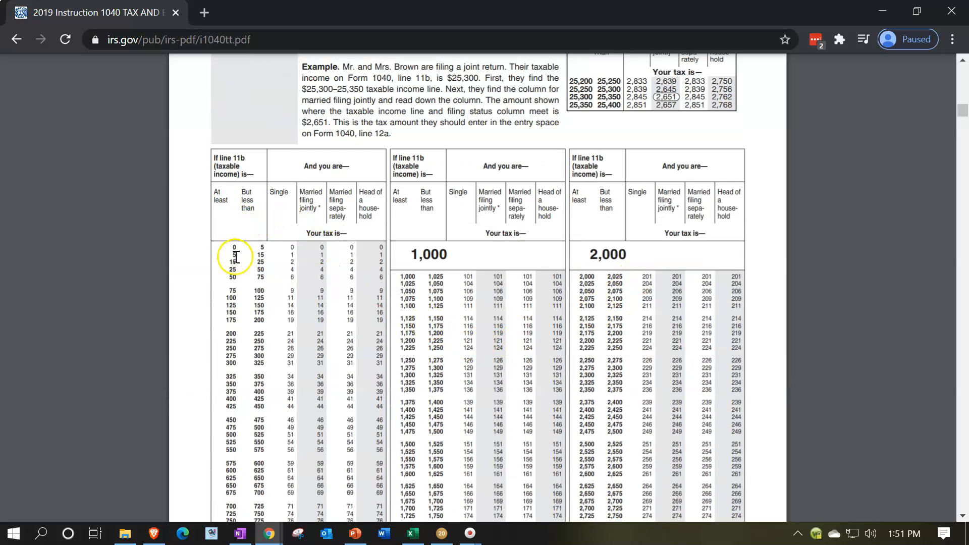
pyautogui.click(279, 228)
# Step: Switch back to Lacerte and check the taxable income on line 15 of Form 1040 page 1
pyautogui.click(447, 535)
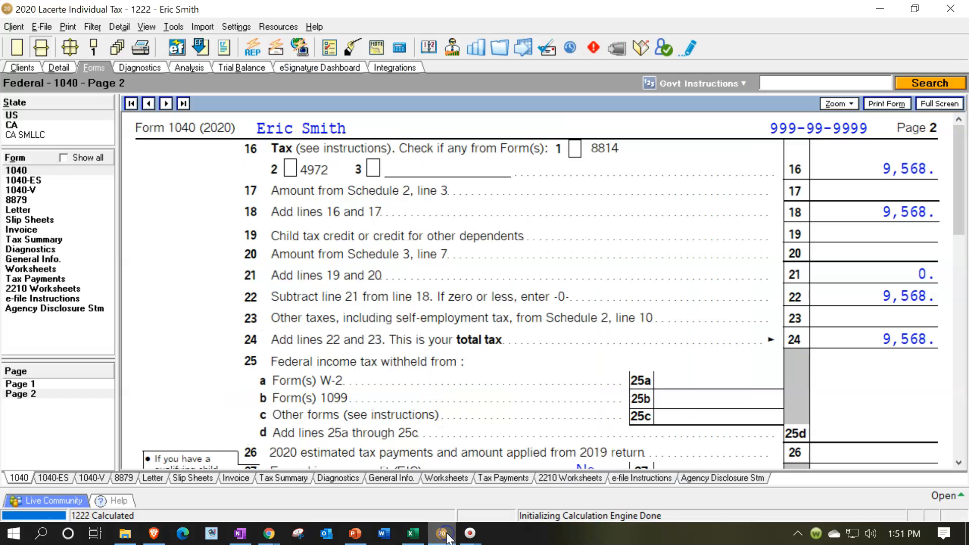
pyautogui.click(40, 383)
pyautogui.scroll(-10, 611, 358)
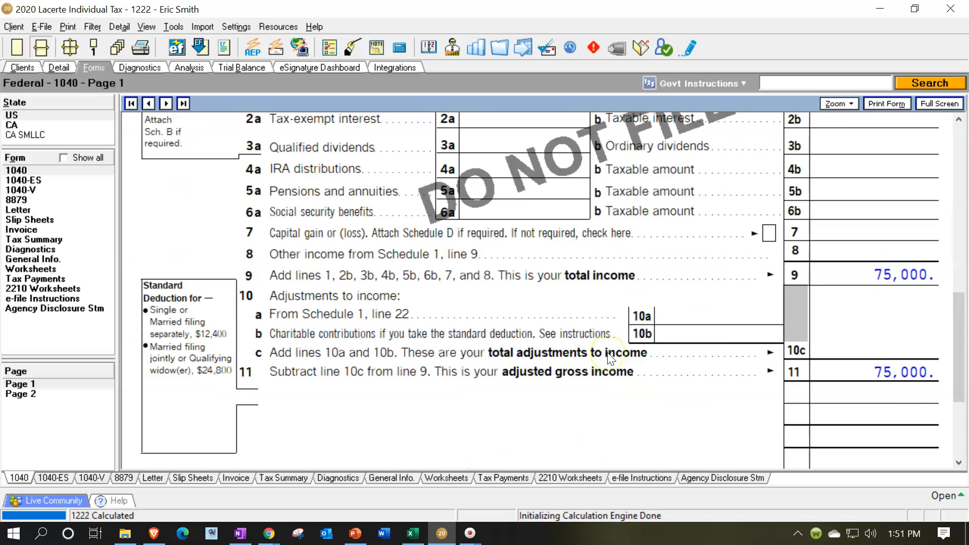
pyautogui.scroll(-3, 610, 357)
pyautogui.click(604, 372)
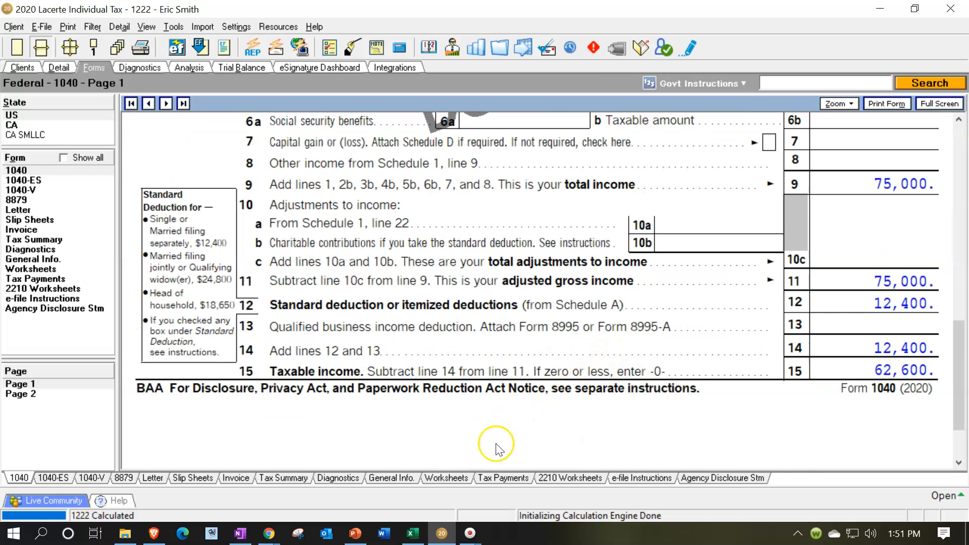
# Step: Switch to the IRS 2019 tax table PDF in Chrome and look up the single filer's tax on taxable income of 62,600
pyautogui.click(442, 535)
pyautogui.click(406, 373)
pyautogui.scroll(-2, 405, 372)
pyautogui.scroll(-9, 405, 373)
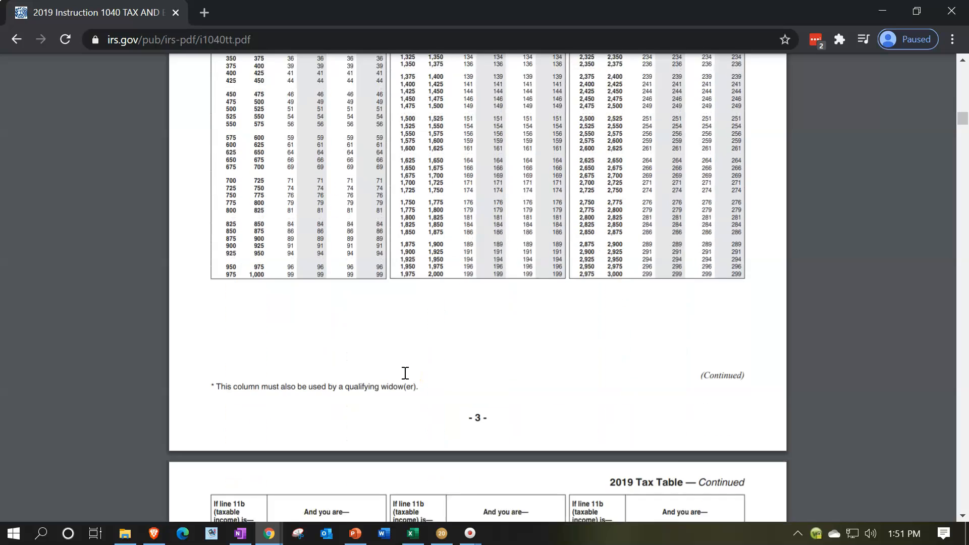
pyautogui.scroll(-4, 405, 373)
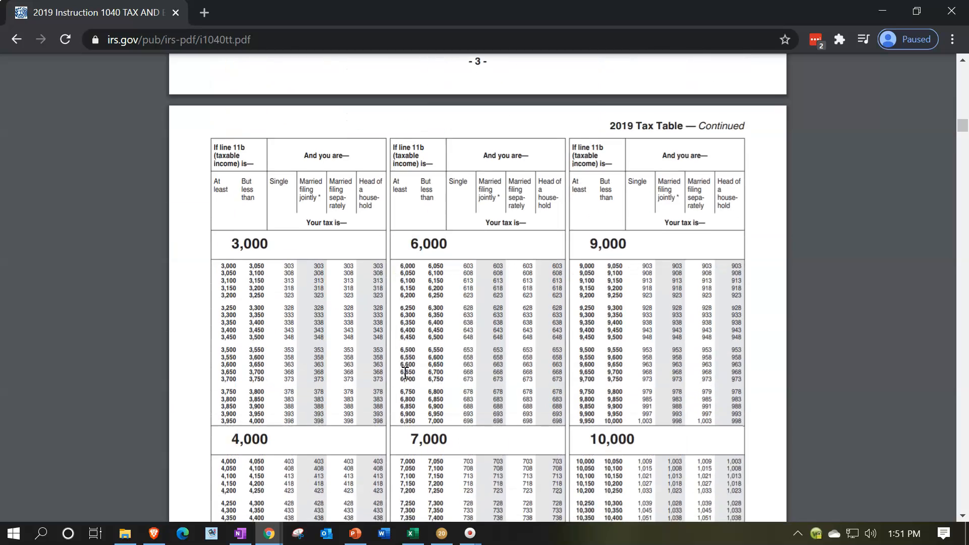
pyautogui.scroll(-10, 406, 373)
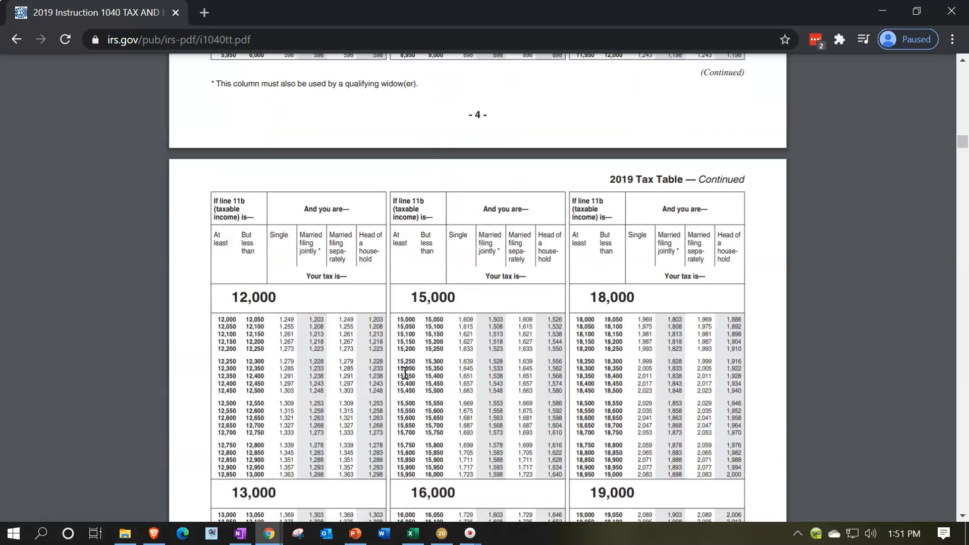
pyautogui.scroll(-17, 405, 372)
pyautogui.scroll(-10, 404, 374)
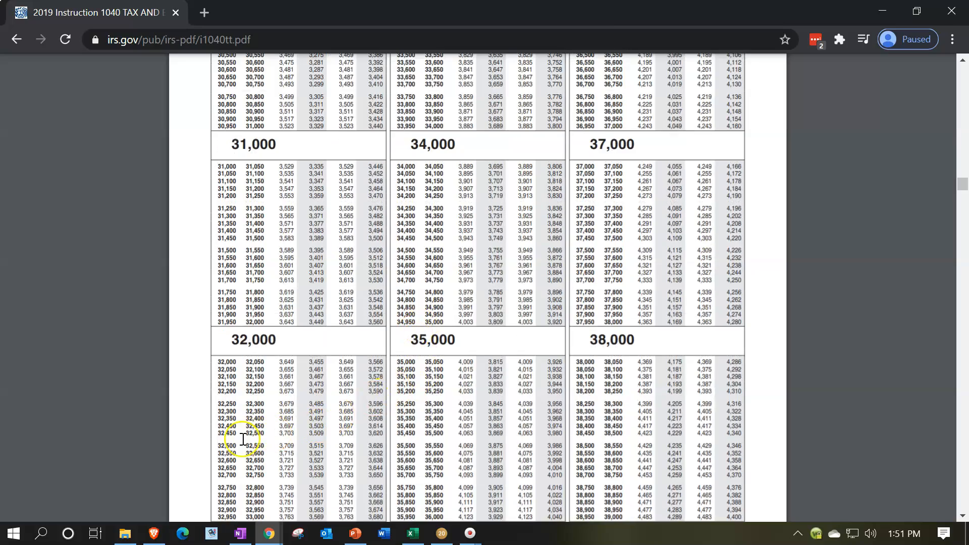
pyautogui.scroll(-10, 242, 440)
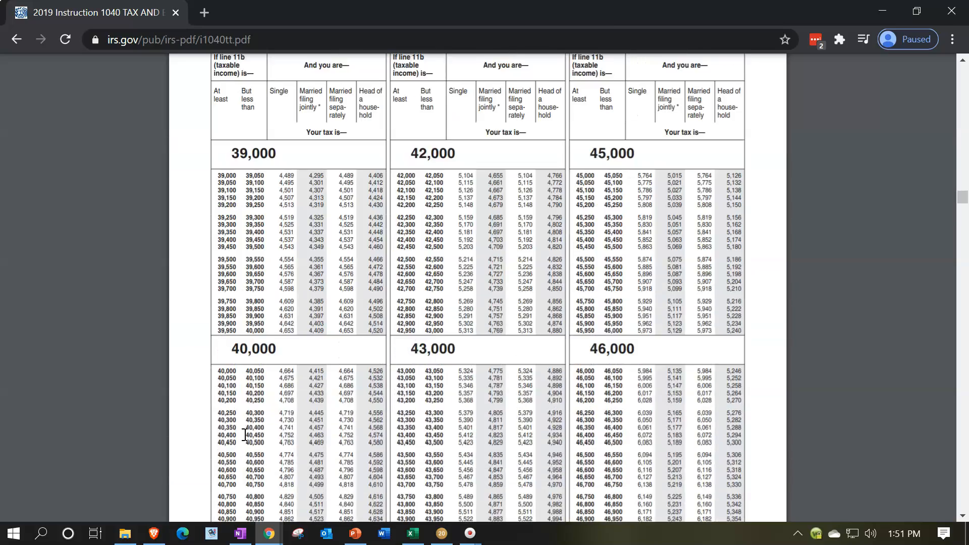
pyautogui.keyDown('ctrl'); pyautogui.scroll(3, 247, 435); pyautogui.keyUp('ctrl')
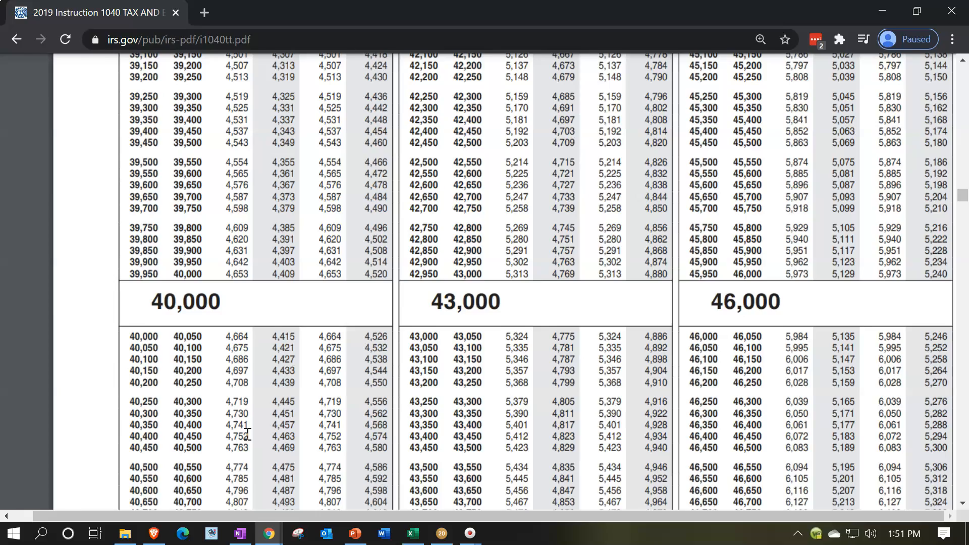
pyautogui.scroll(-5, 248, 435)
pyautogui.keyDown('ctrl'); pyautogui.scroll(1, 257, 428); pyautogui.keyUp('ctrl')
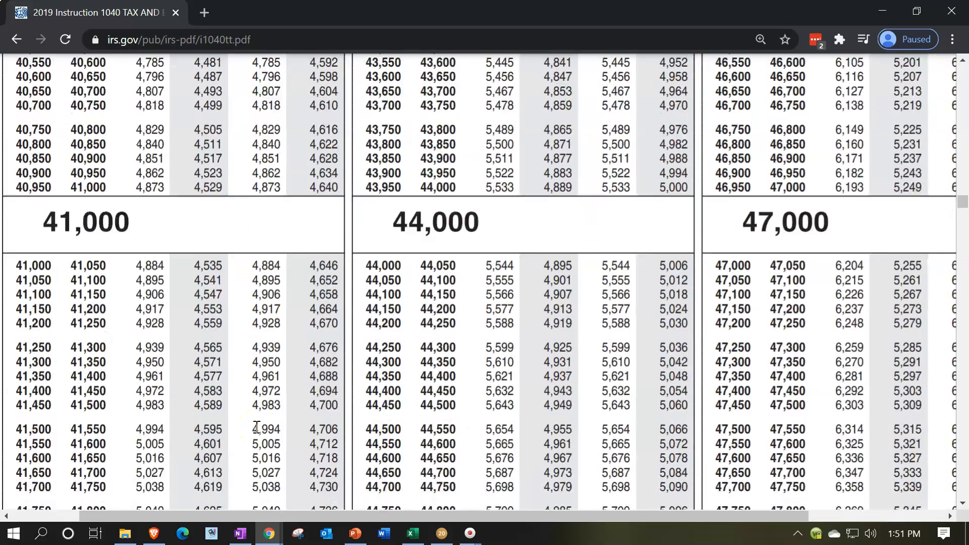
pyautogui.scroll(-10, 257, 427)
pyautogui.scroll(-8, 260, 422)
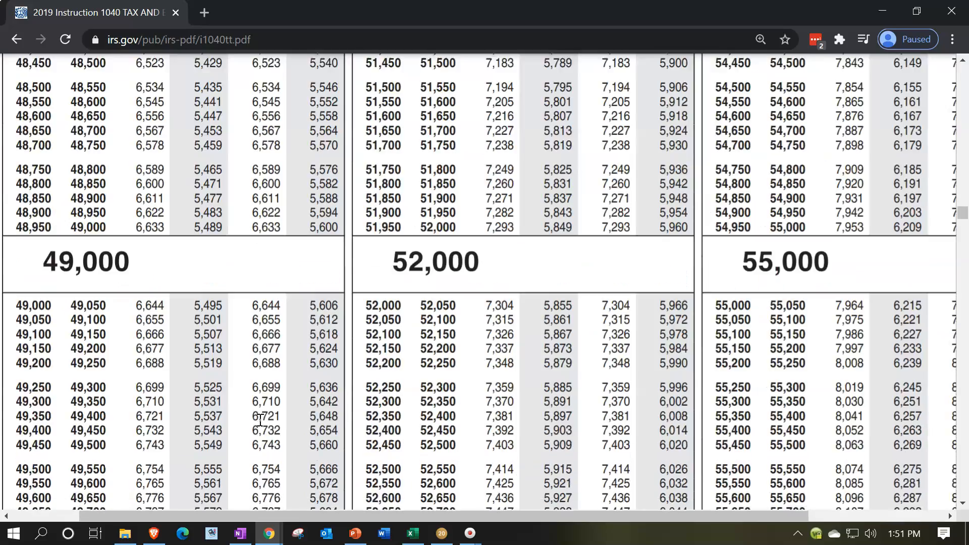
pyautogui.scroll(-20, 259, 422)
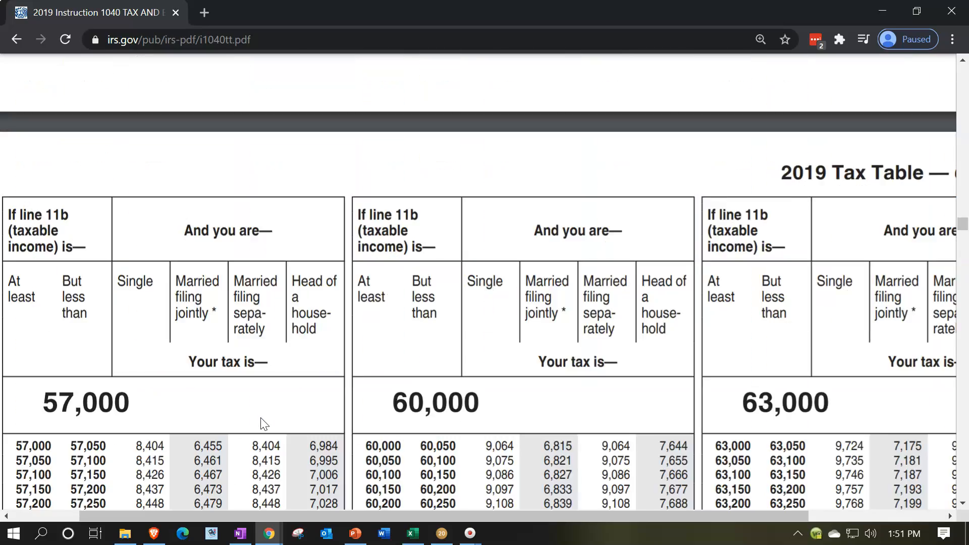
pyautogui.scroll(-10, 263, 423)
pyautogui.scroll(-9, 263, 423)
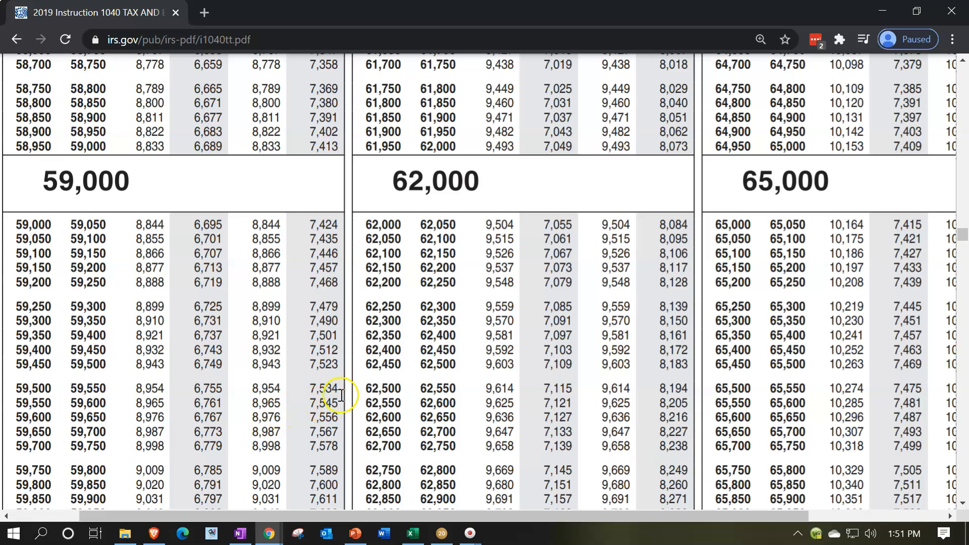
pyautogui.scroll(-2, 388, 348)
pyautogui.click(402, 342)
pyautogui.click(480, 326)
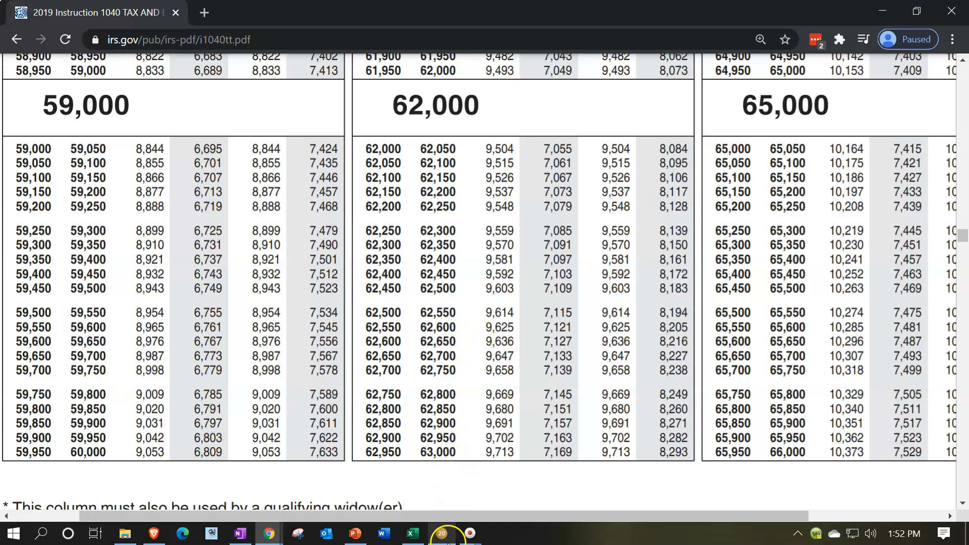
# Step: Switch to Lacerte and compare the table amount with the tax on line 16 of Form 1040 page 2
pyautogui.click(443, 534)
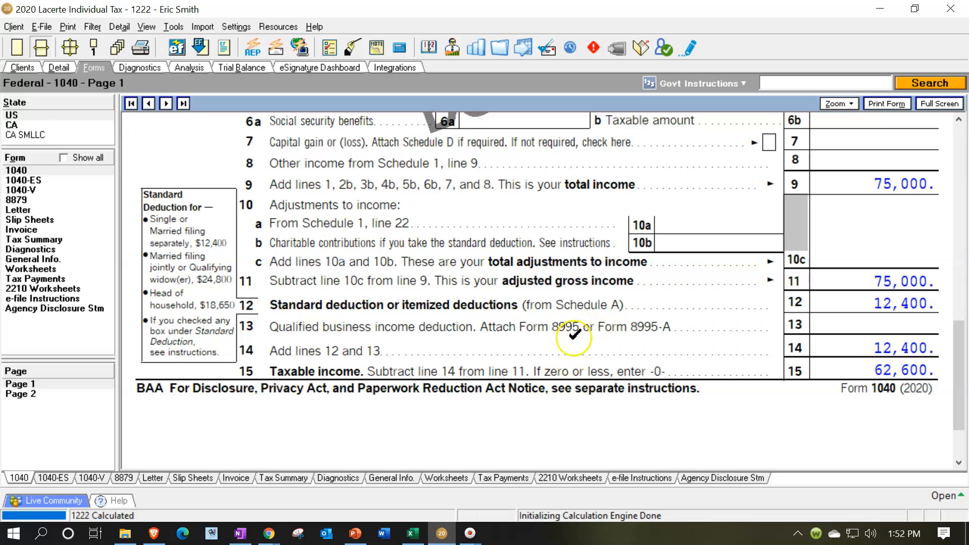
pyautogui.click(49, 394)
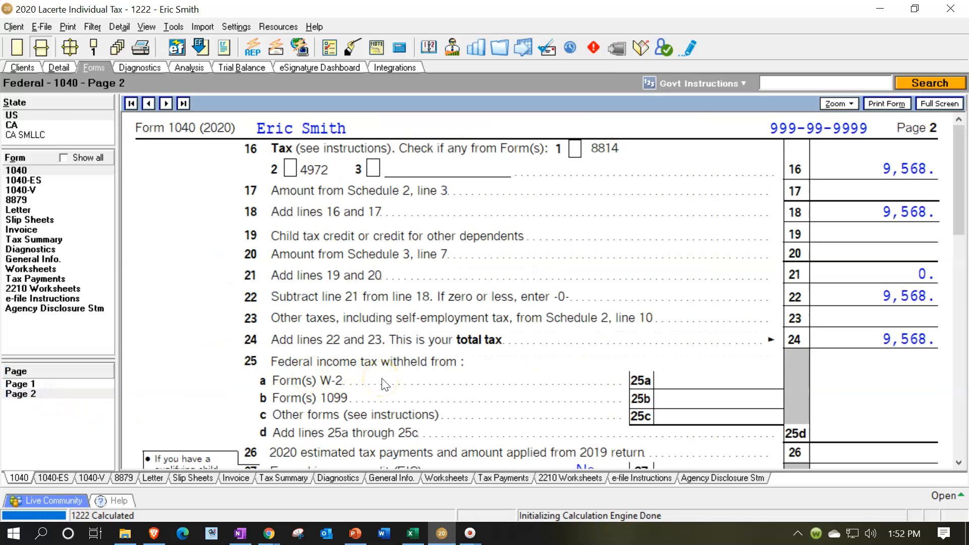
pyautogui.click(392, 382)
# Step: Return to the IRS PDF and examine the end of the tax table and the Tax Computation Worksheet for incomes of $100,000 or over
pyautogui.hotkey('alt', 'Tab')
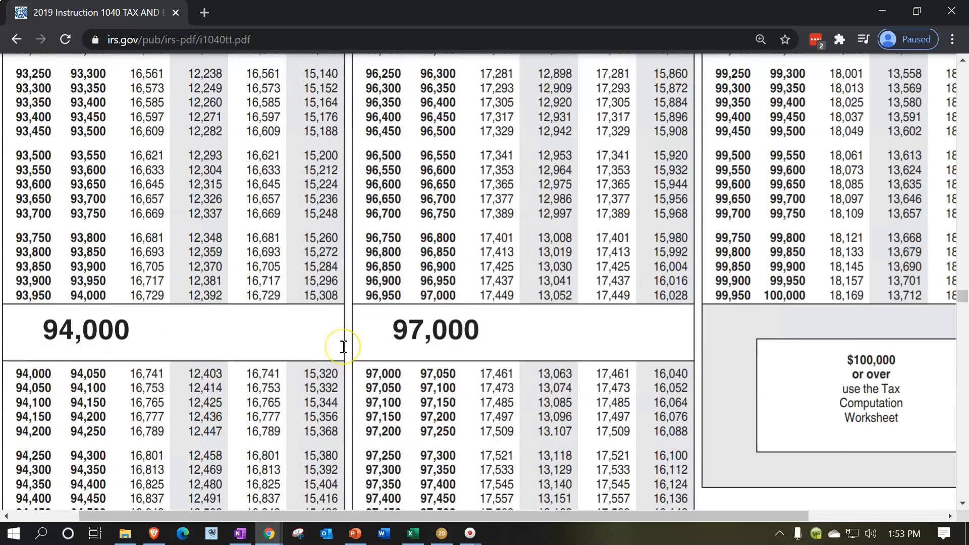
pyautogui.scroll(-10, 343, 346)
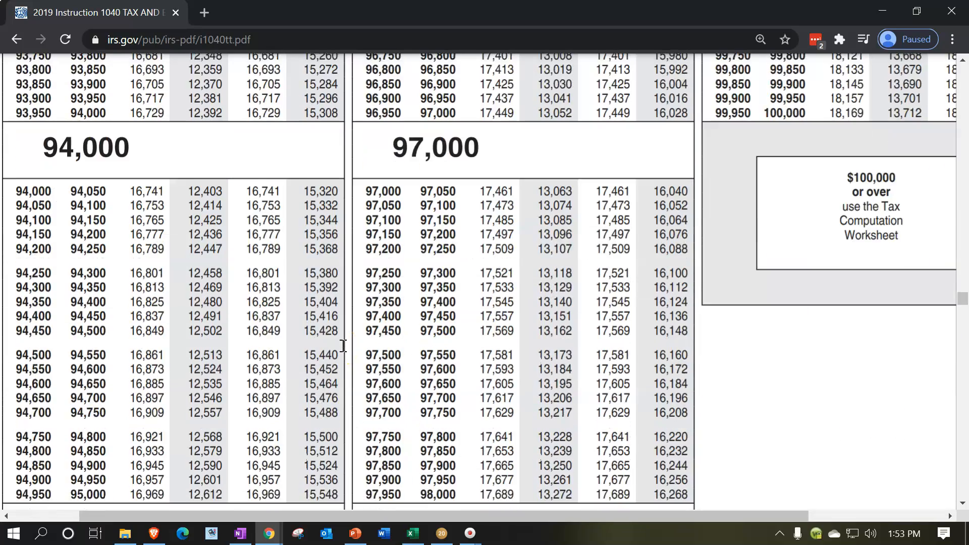
pyautogui.scroll(-4, 343, 346)
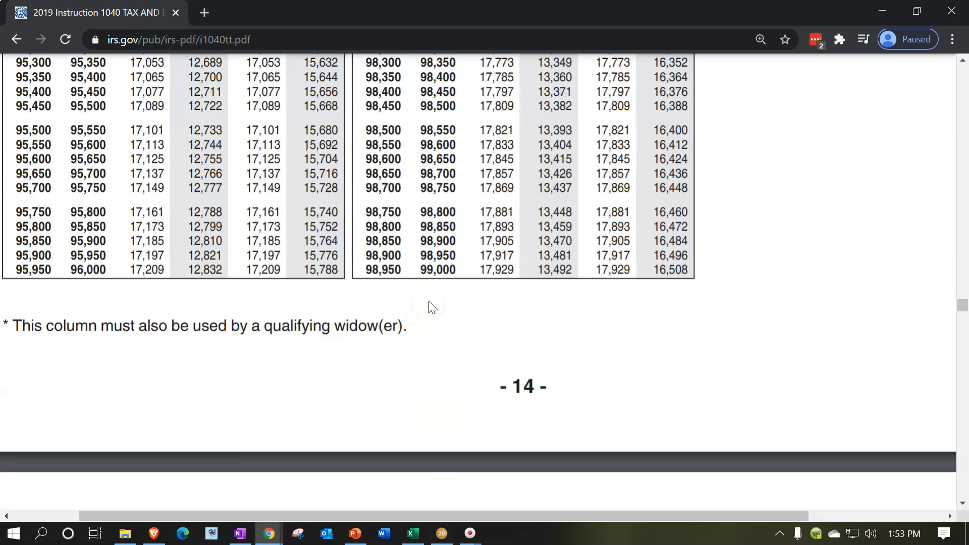
pyautogui.scroll(-5, 433, 308)
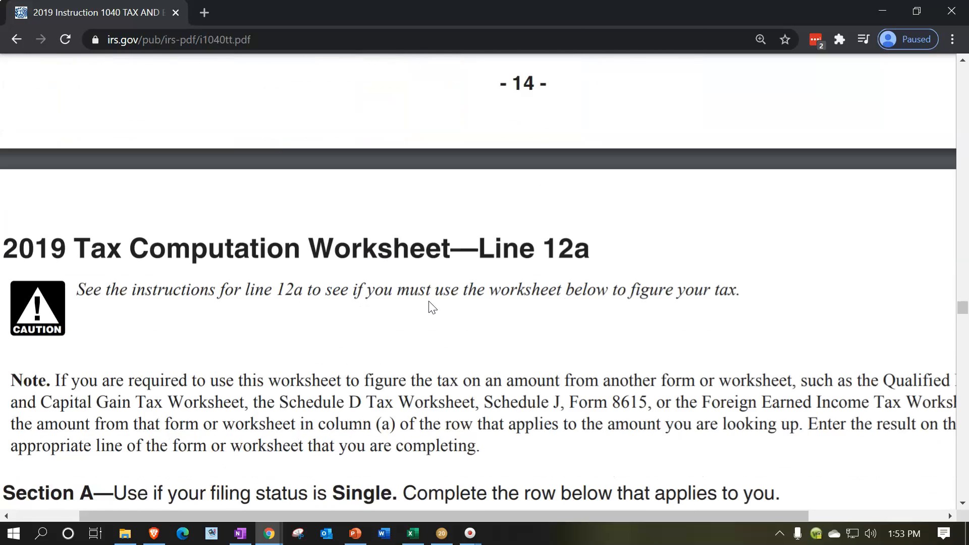
pyautogui.scroll(16, 430, 303)
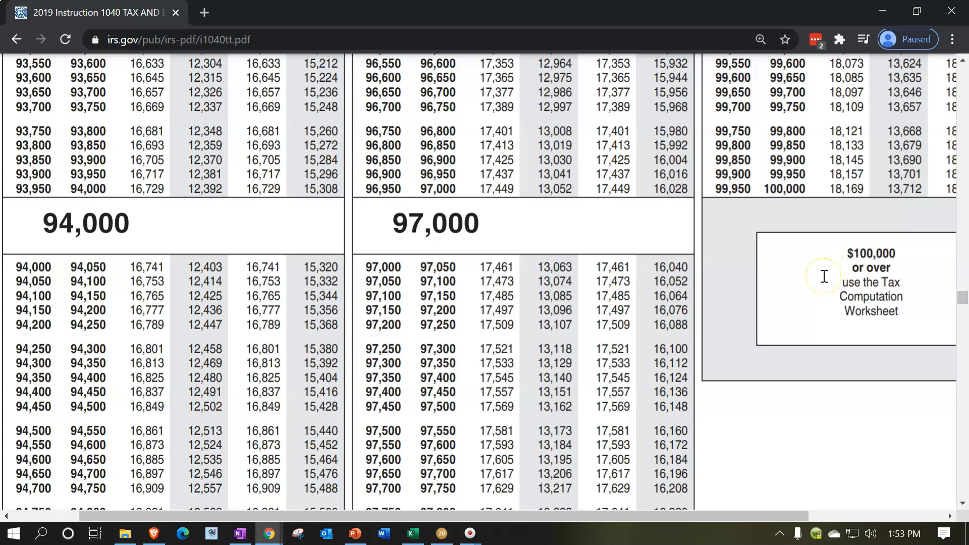
pyautogui.scroll(-15, 824, 276)
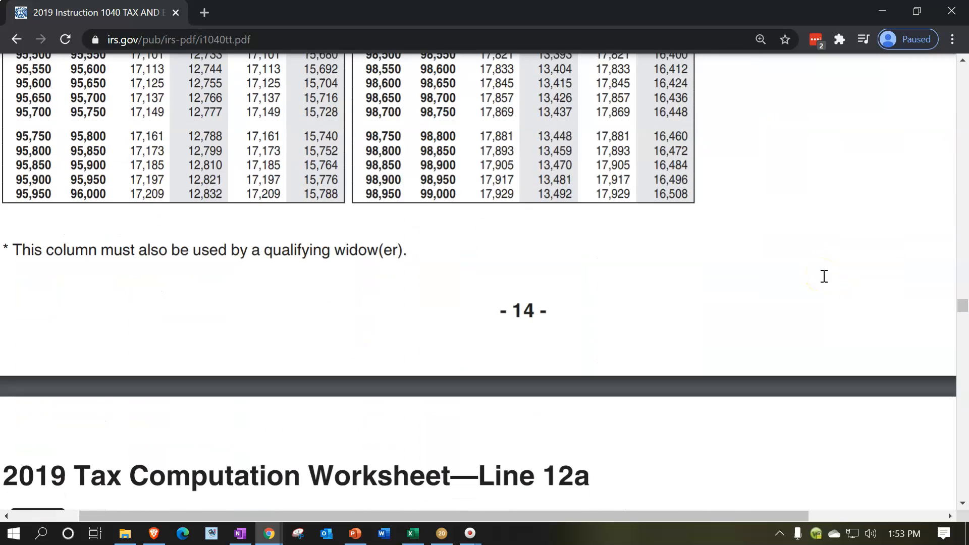
pyautogui.scroll(-8, 823, 276)
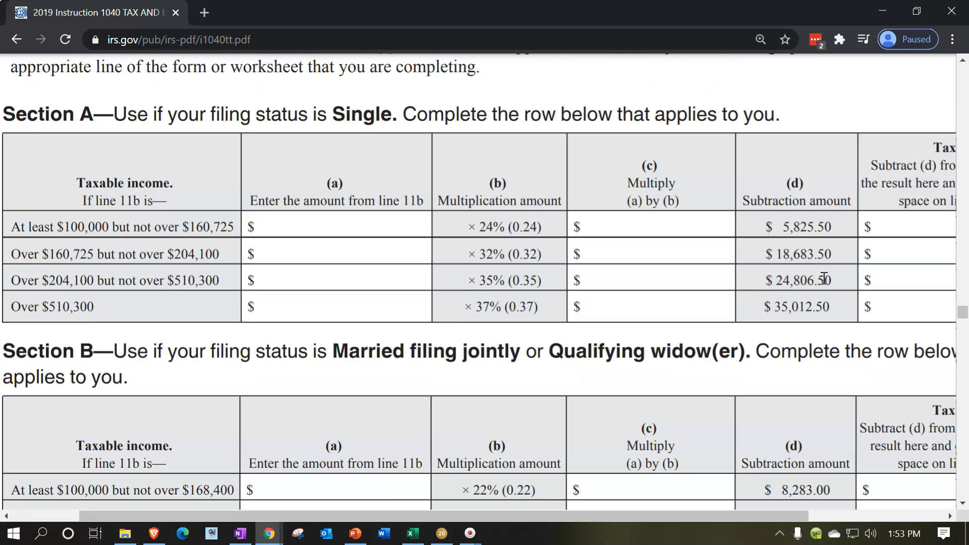
pyautogui.scroll(-2, 824, 277)
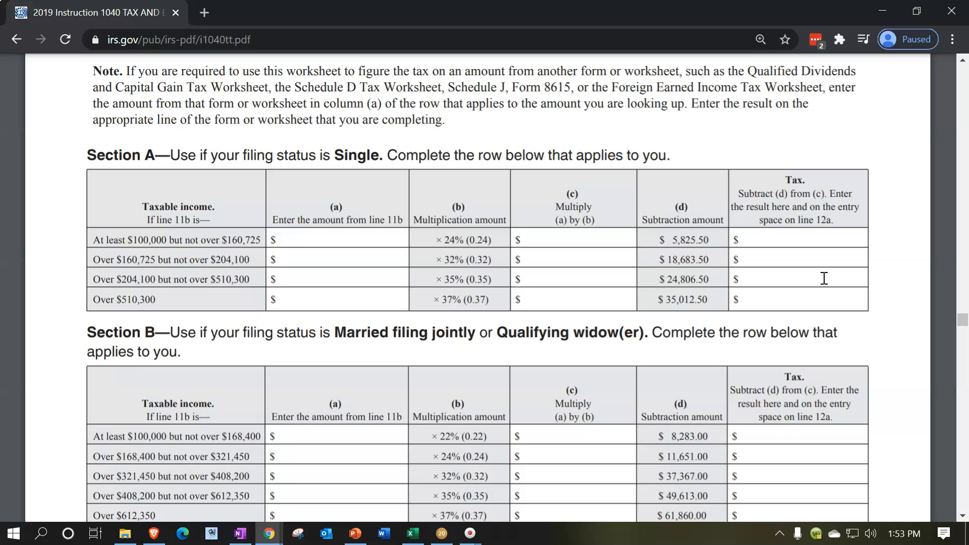
pyautogui.scroll(-3, 752, 325)
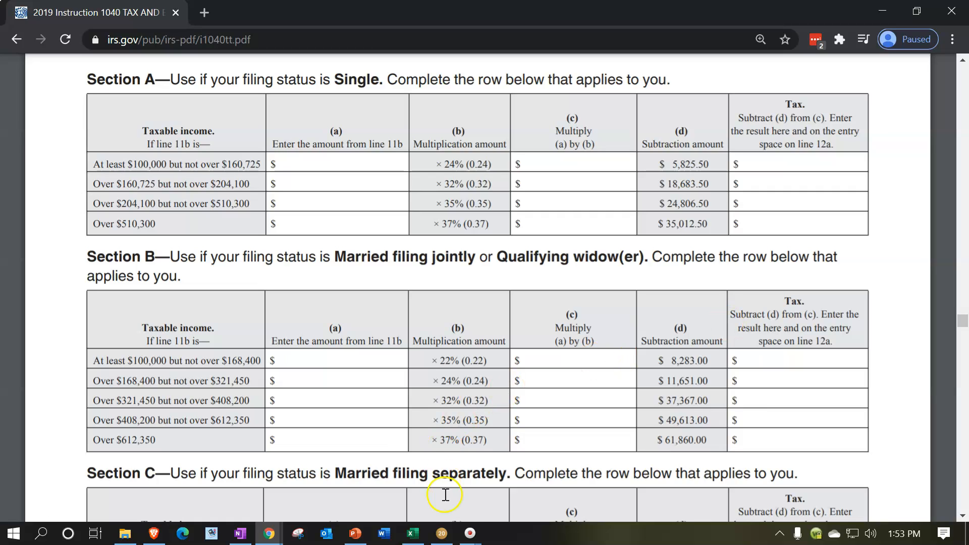
# Step: Switch back to Lacerte and set the W-2 wages to 25,000 in the wage detail input
pyautogui.click(438, 539)
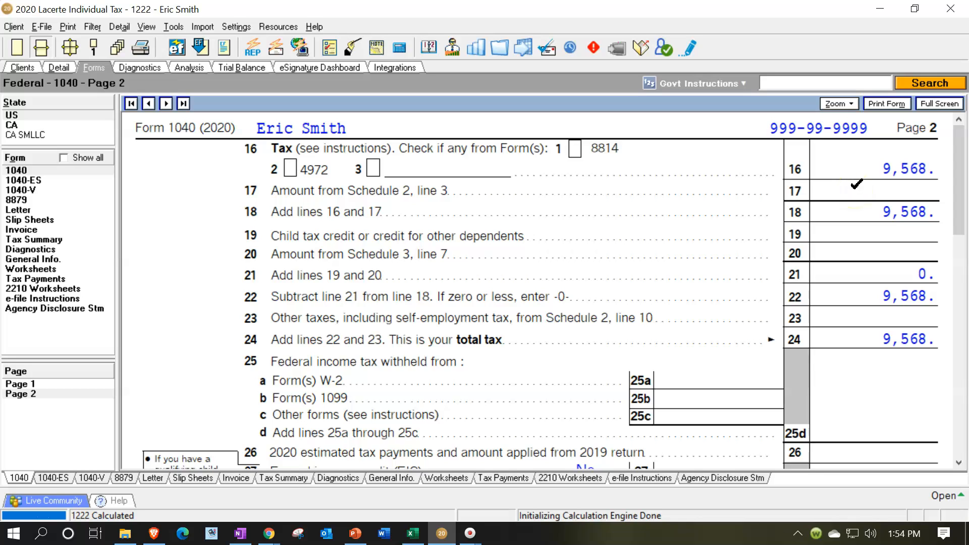
pyautogui.click(857, 178)
pyautogui.click(61, 68)
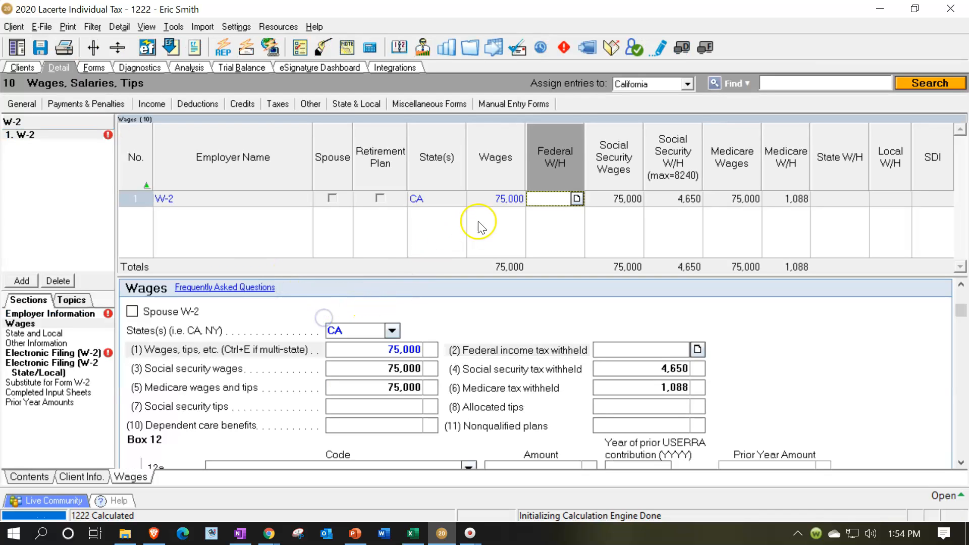
pyautogui.click(492, 199)
pyautogui.write('2')
pyautogui.press('Tab')
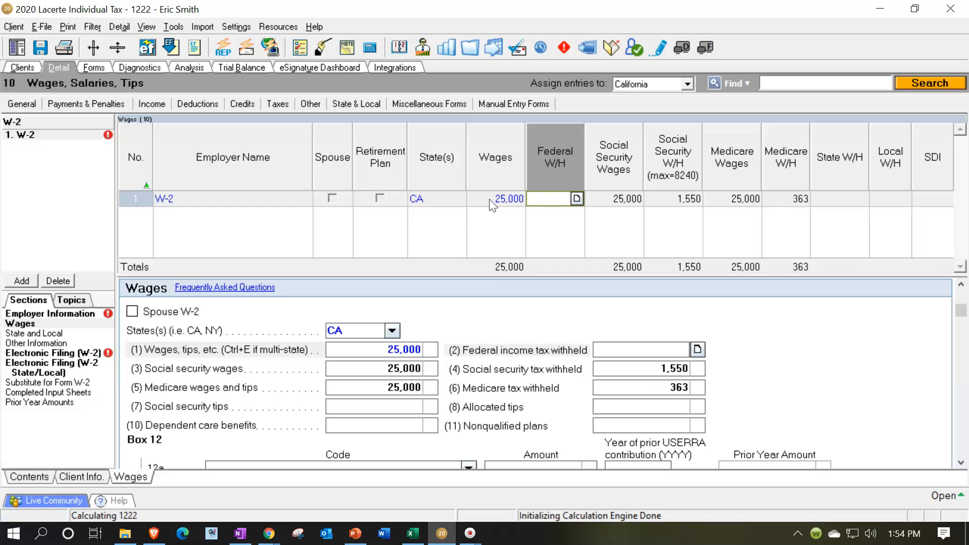
# Step: Check the recalculated Form 1040, from the tax on page 2 to the taxable income on line 15 of page 1
pyautogui.click(101, 68)
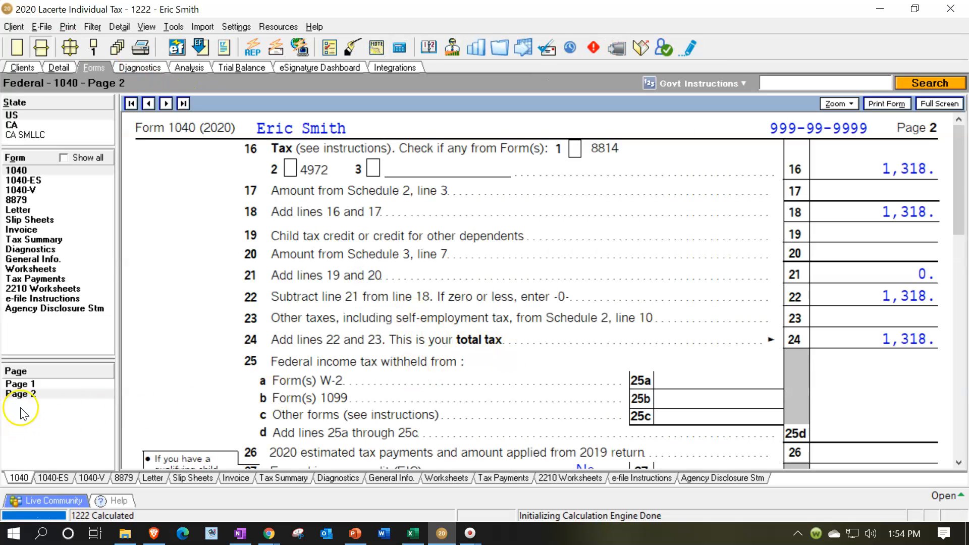
pyautogui.click(26, 385)
pyautogui.scroll(-5, 684, 321)
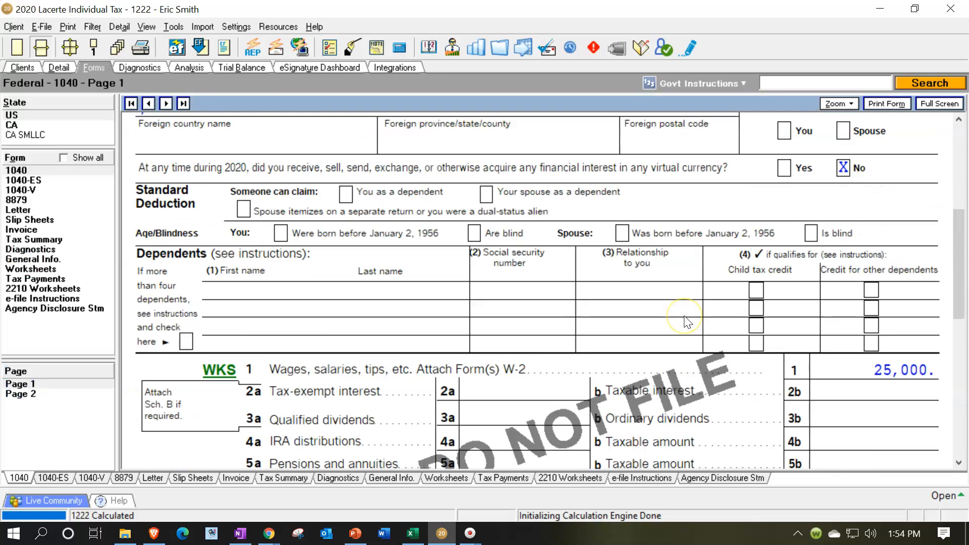
pyautogui.scroll(-3, 863, 275)
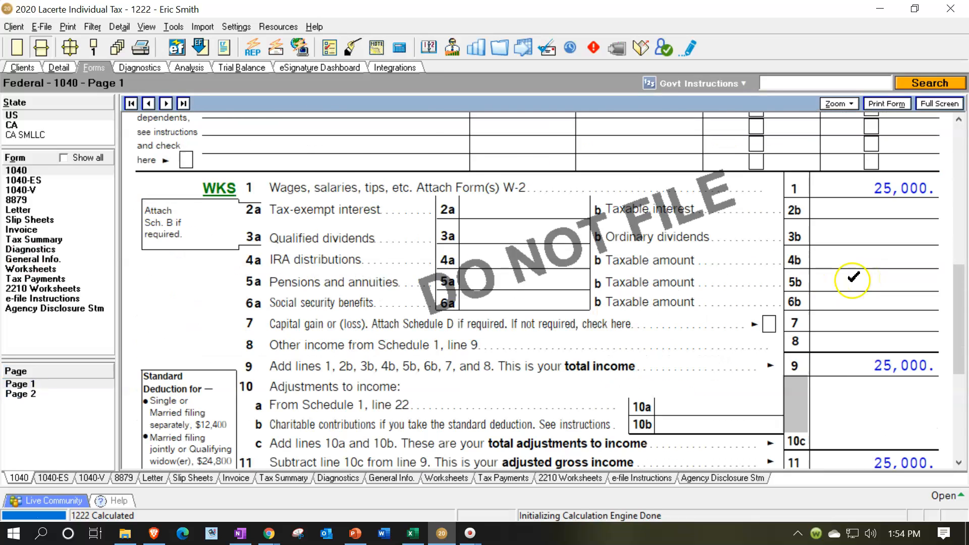
pyautogui.scroll(-3, 853, 298)
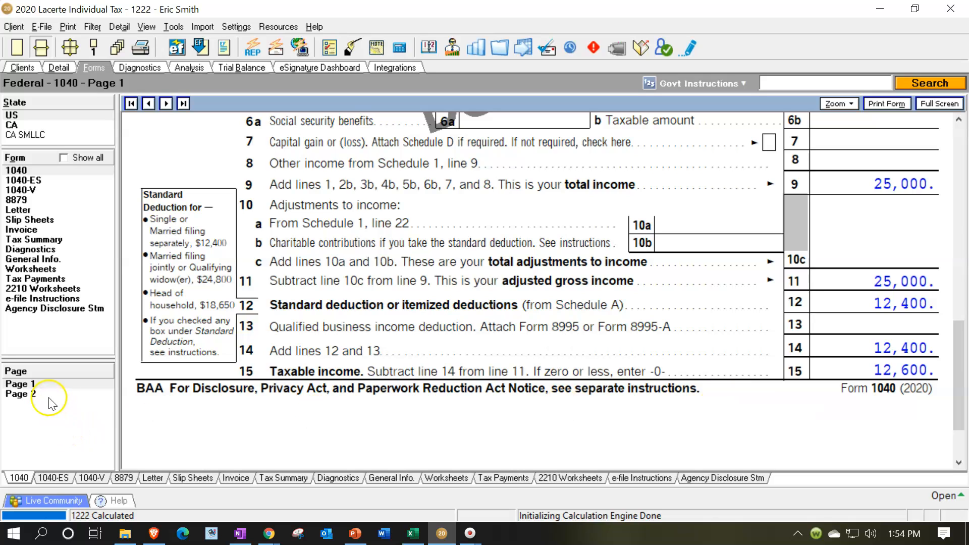
# Step: Switch to the Excel tax worksheet, maximize its window and select the 10% rate in G2
pyautogui.click(413, 534)
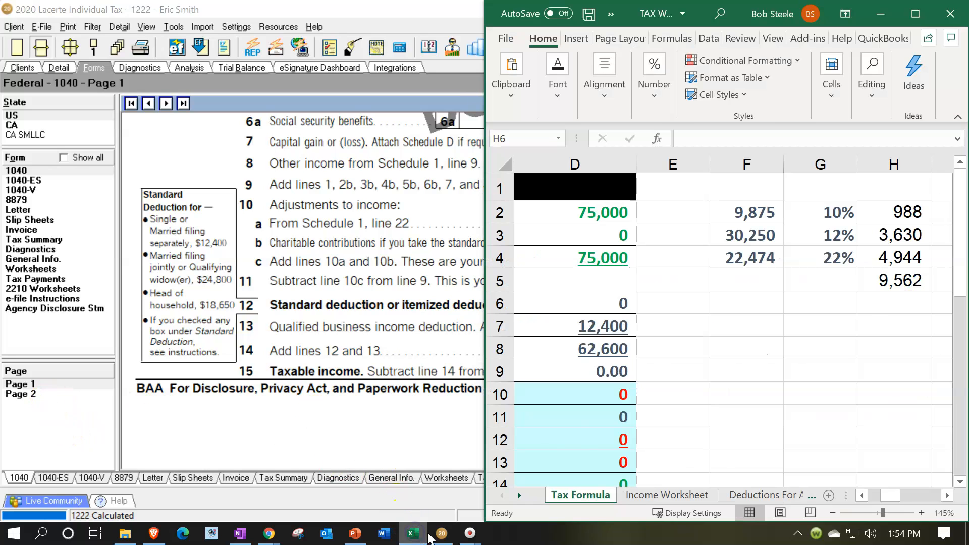
pyautogui.click(879, 13)
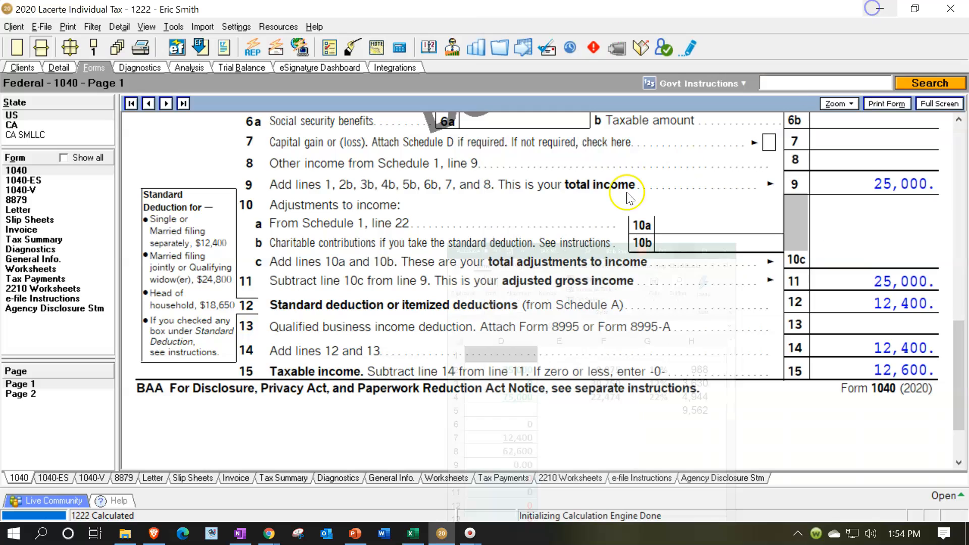
pyautogui.click(417, 538)
pyautogui.click(618, 242)
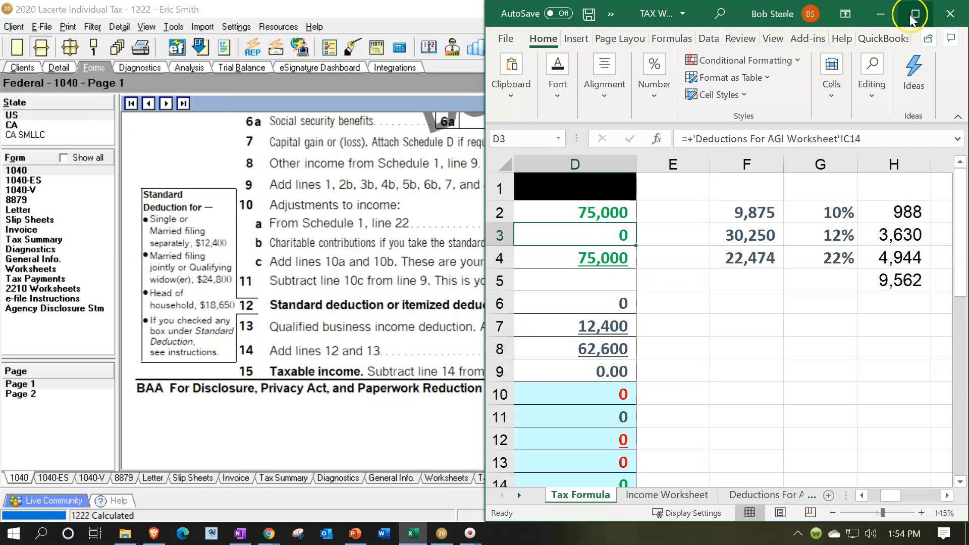
pyautogui.click(915, 14)
pyautogui.click(365, 213)
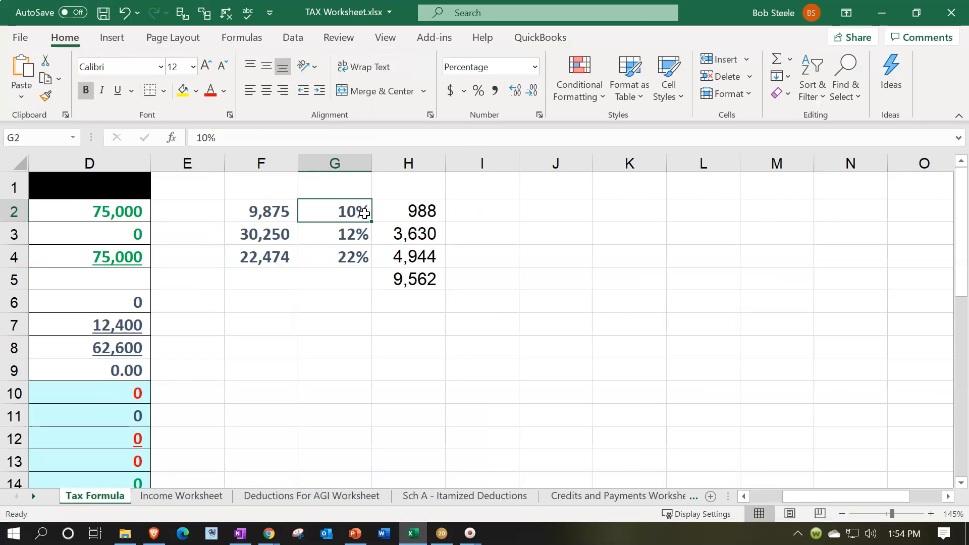
# Step: Set the W-2 income in C3 of the Income Worksheet sheet to 25,000
pyautogui.press('Left')
pyautogui.press('Left')
pyautogui.press('Left')
pyautogui.press('Left')
pyautogui.press('Left')
pyautogui.press('Left')
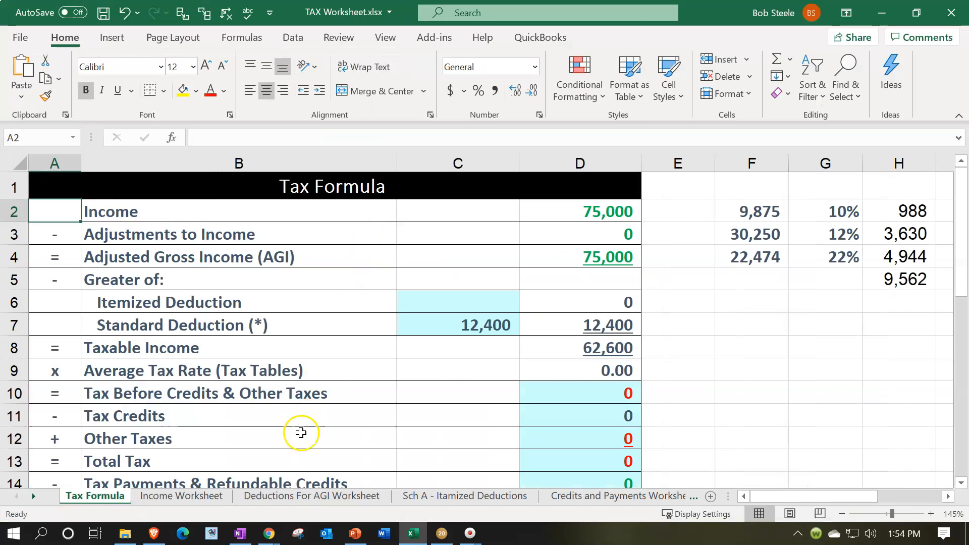
pyautogui.click(223, 498)
pyautogui.click(449, 236)
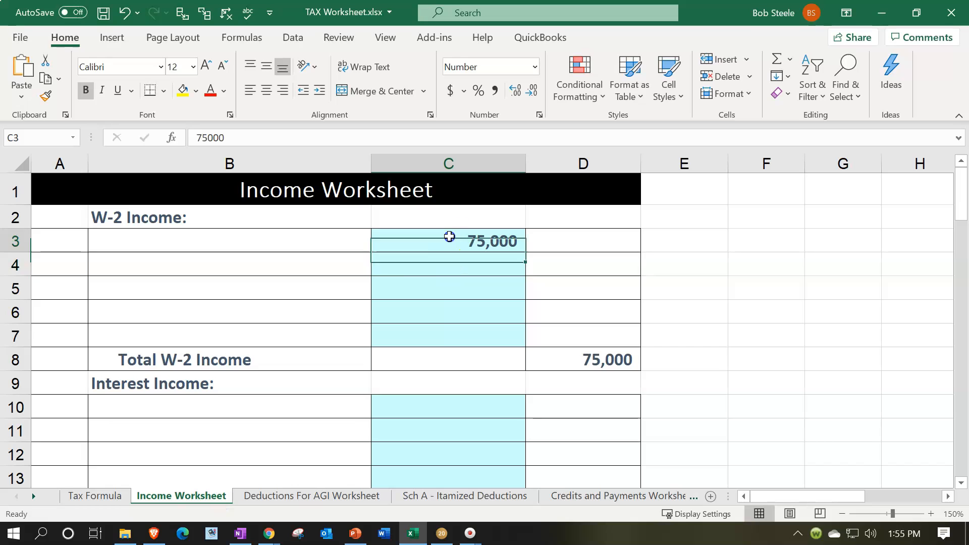
pyautogui.write('25000')
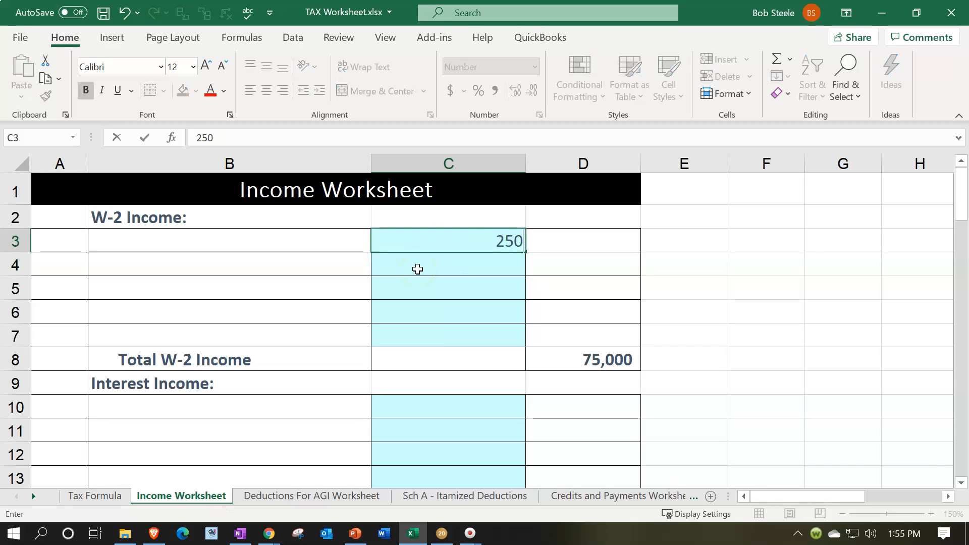
pyautogui.press('Return')
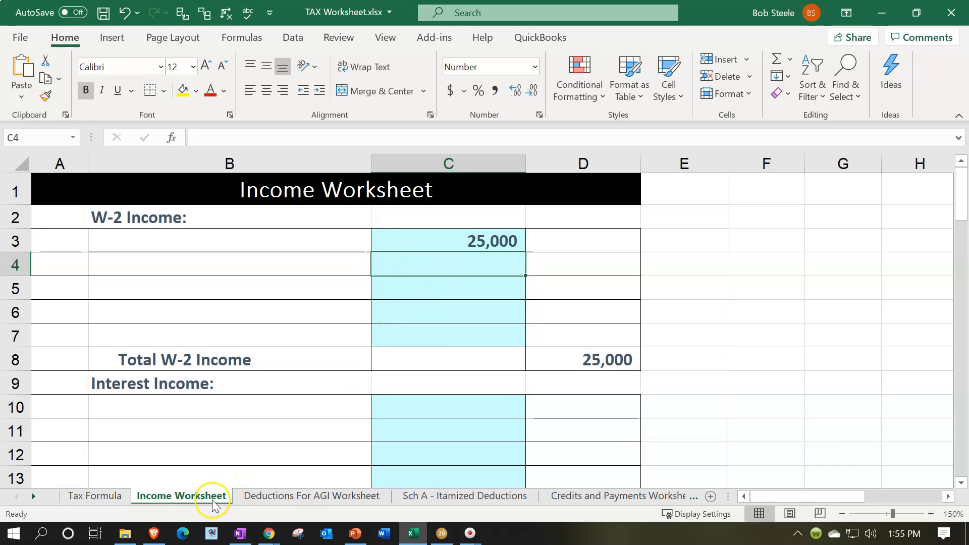
# Step: Return to the Tax Formula sheet and check the standard deduction in D7 and the taxable income in D8
pyautogui.click(119, 498)
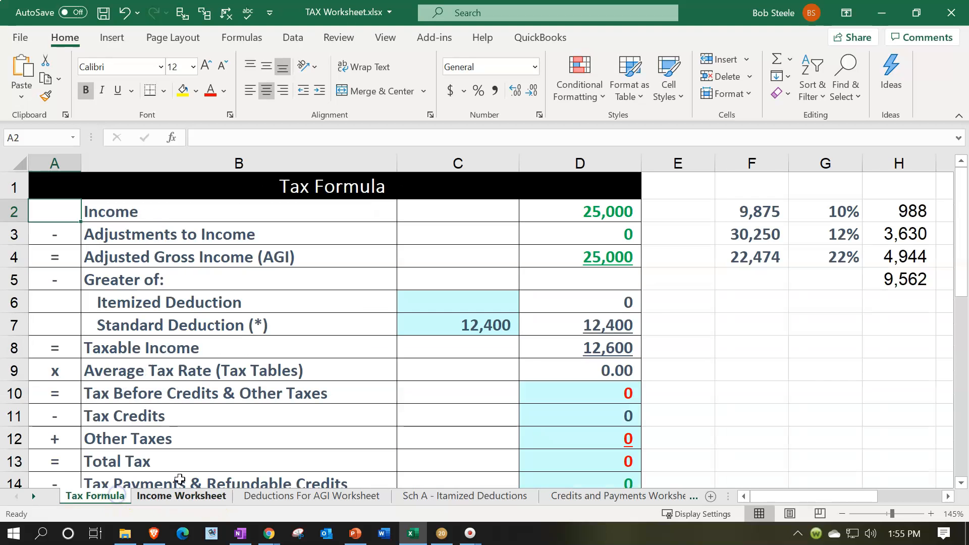
pyautogui.click(602, 324)
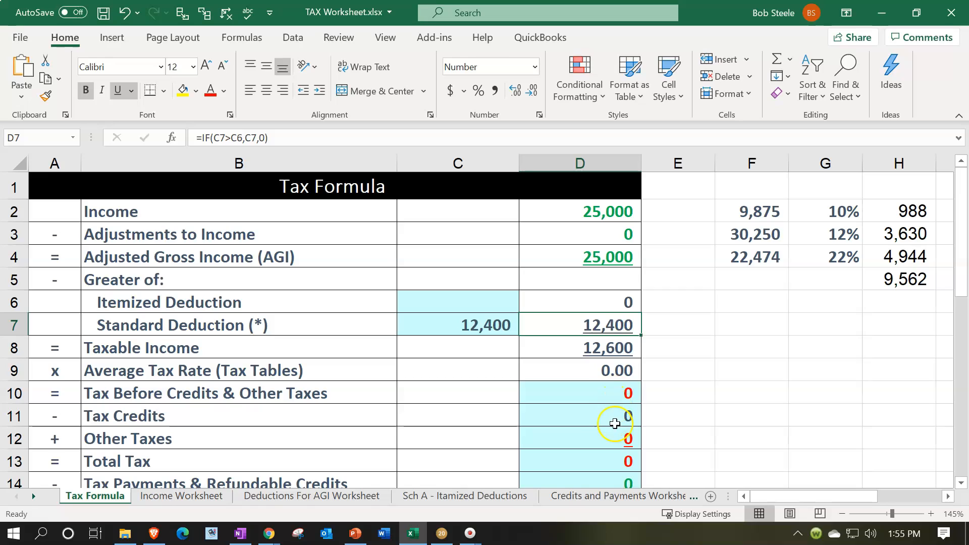
pyautogui.click(606, 348)
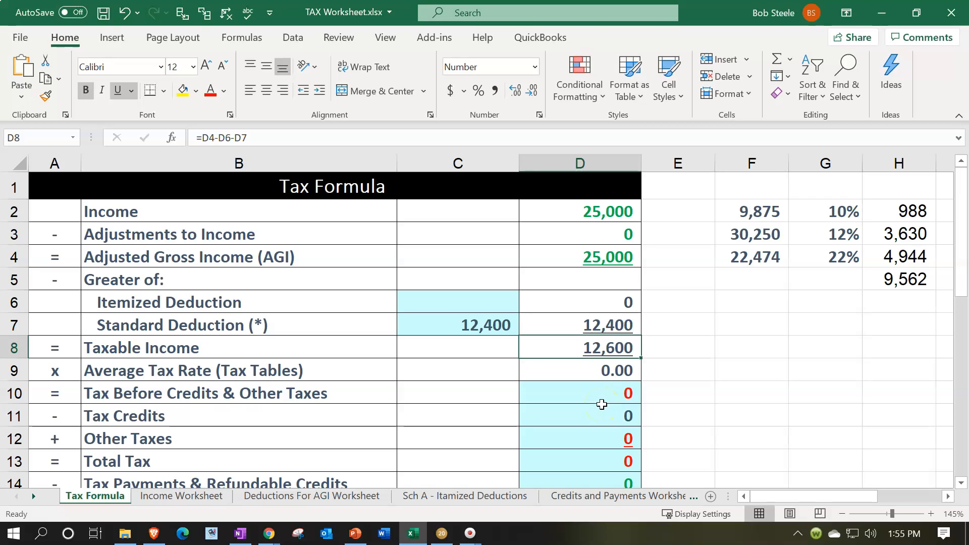
pyautogui.click(652, 376)
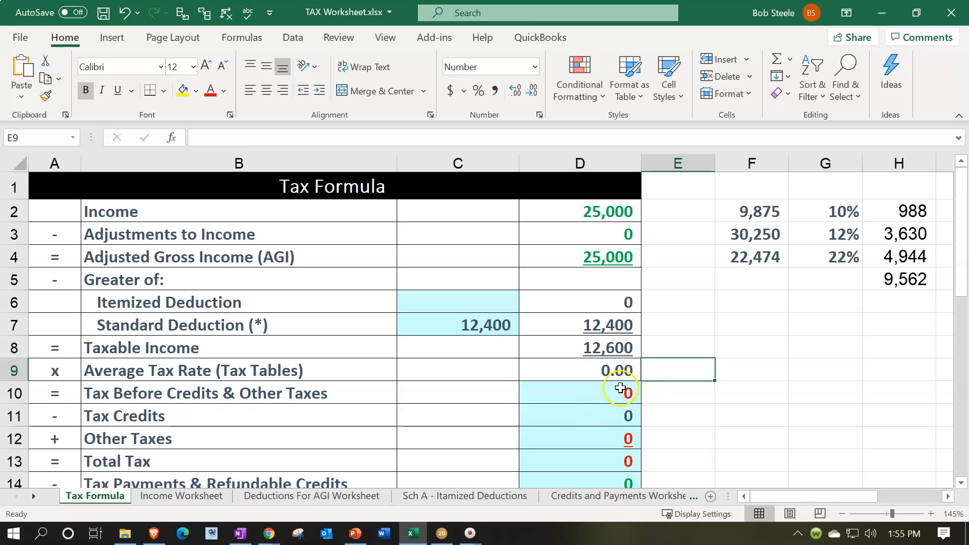
# Step: Switch to Lacerte and check the taxable income on page 1 and the tax on page 2 of Form 1040
pyautogui.click(442, 533)
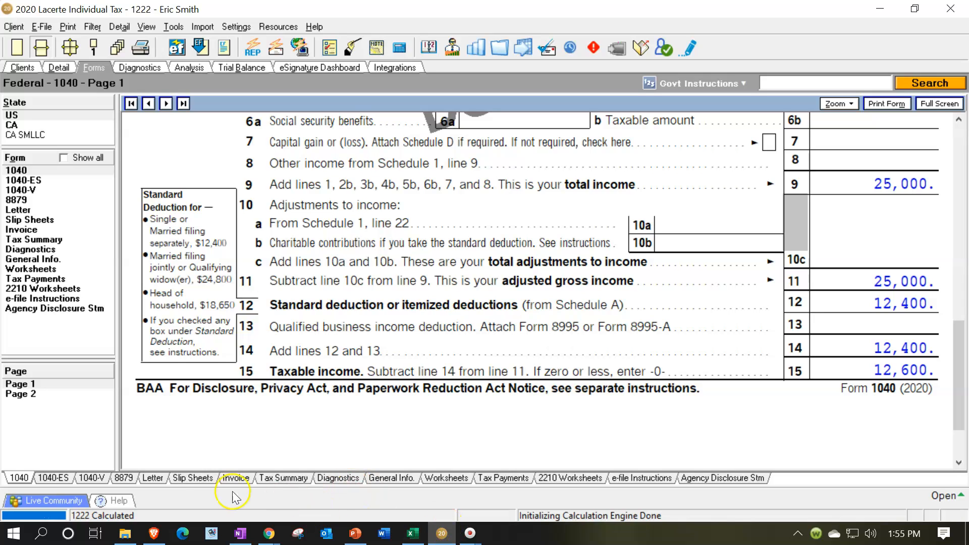
pyautogui.click(21, 394)
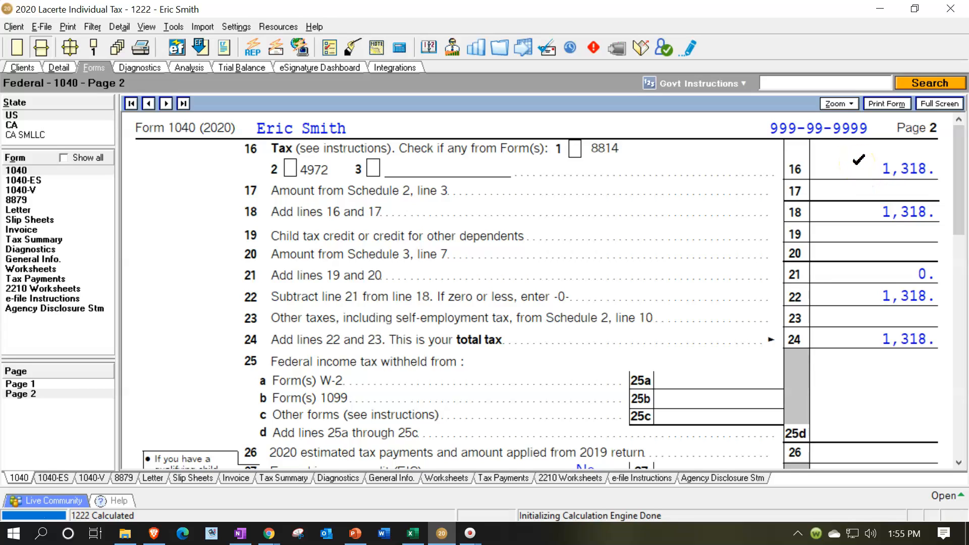
# Step: Arrange the PowerPoint slide with the 2020 tax brackets and the Excel tax worksheet side by side
pyautogui.click(356, 533)
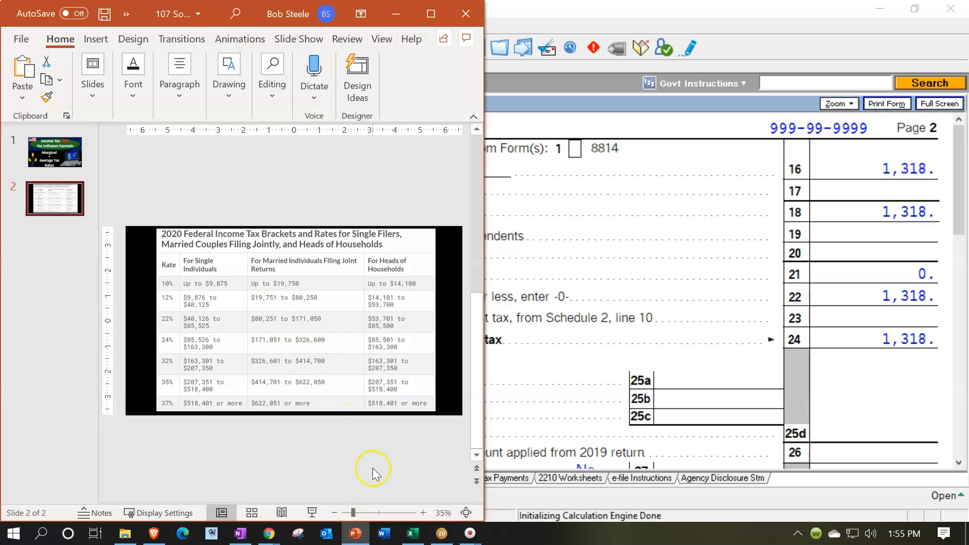
pyautogui.click(413, 534)
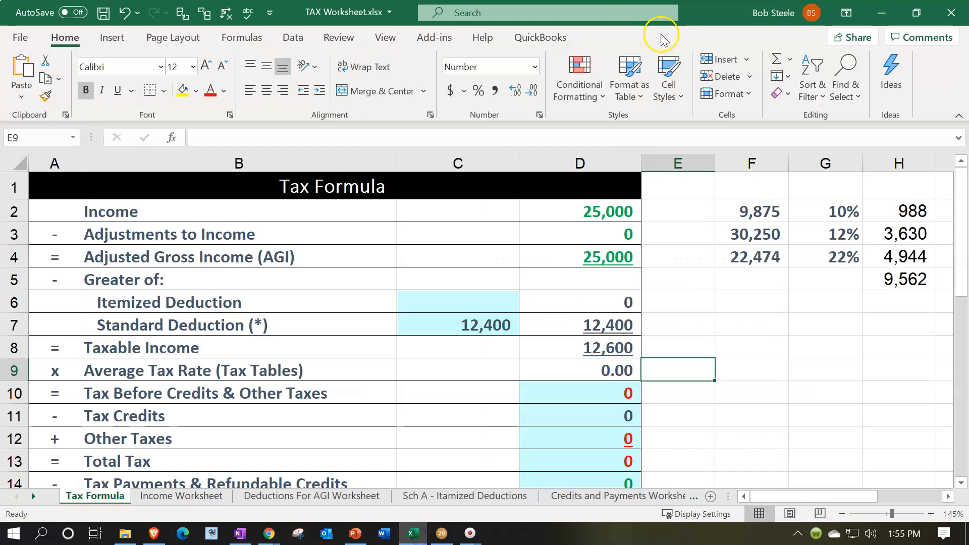
pyautogui.doubleClick(404, 15)
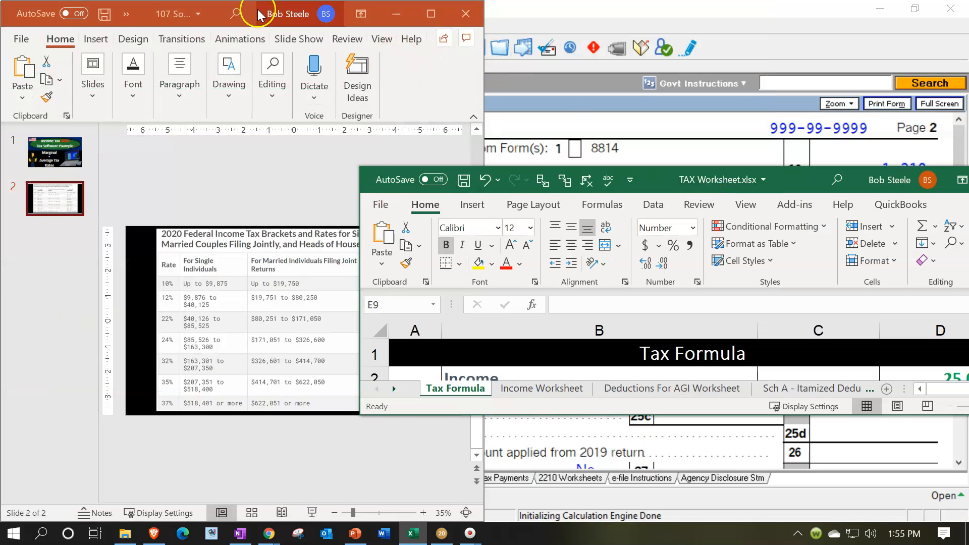
pyautogui.moveTo(257, 12); pyautogui.dragTo(1, 153)
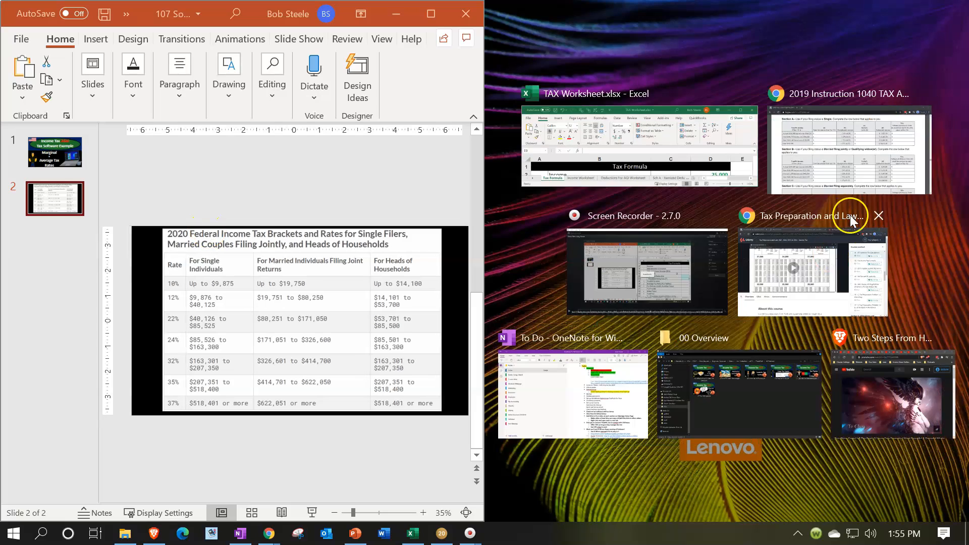
pyautogui.click(671, 155)
pyautogui.click(763, 277)
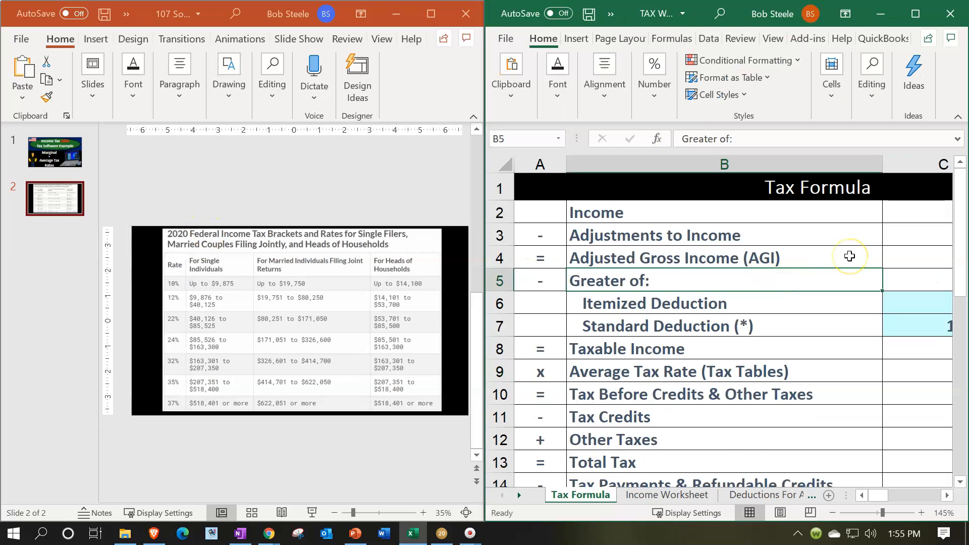
# Step: Clear the 12% and 22% bracket amounts in F3 and F4 of the Tax Formula sheet
pyautogui.press('Right')
pyautogui.press('Right')
pyautogui.press('Right')
pyautogui.press('Right')
pyautogui.press('Right')
pyautogui.press('Right')
pyautogui.press('Right')
pyautogui.press('Up')
pyautogui.press('Up')
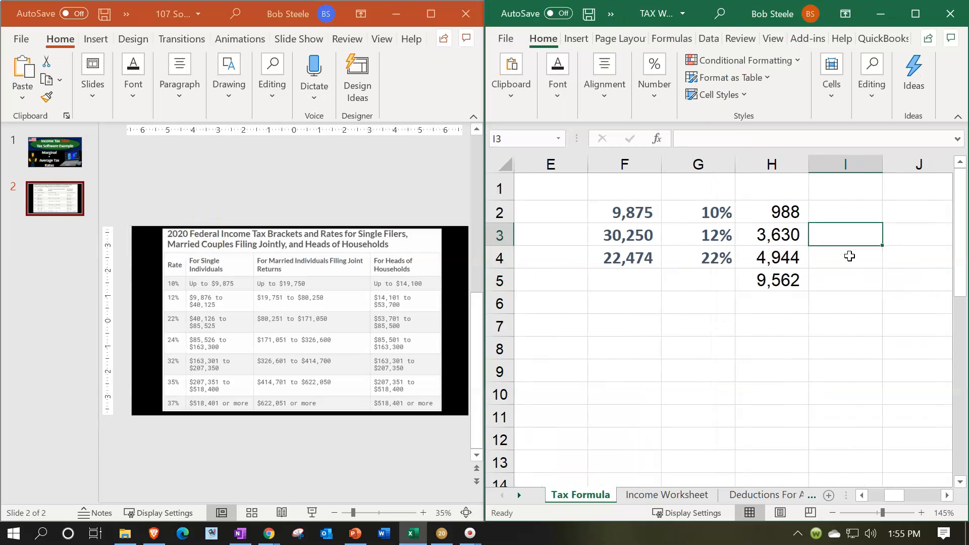
pyautogui.press('Left')
pyautogui.press('Left')
pyautogui.press('Left')
pyautogui.press('Delete')
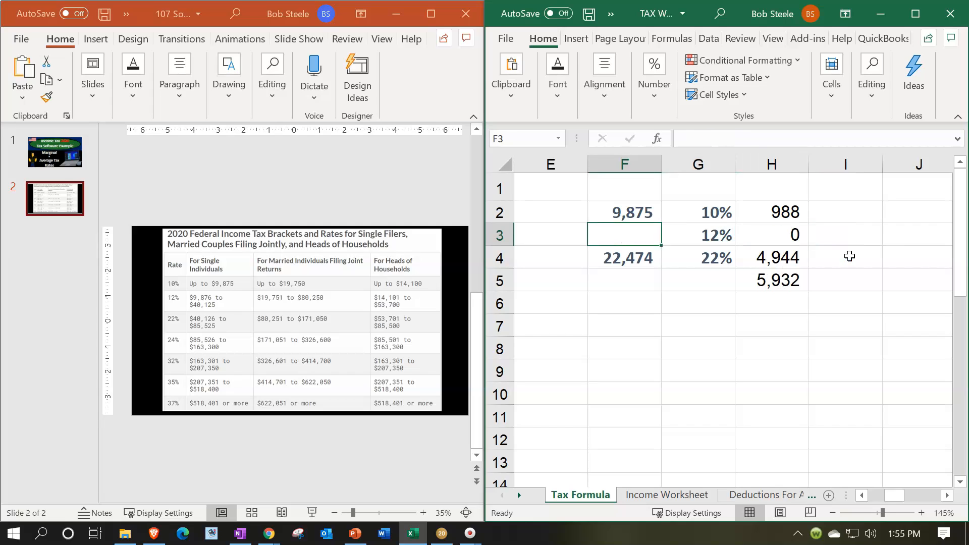
pyautogui.press('Down')
pyautogui.press('Delete')
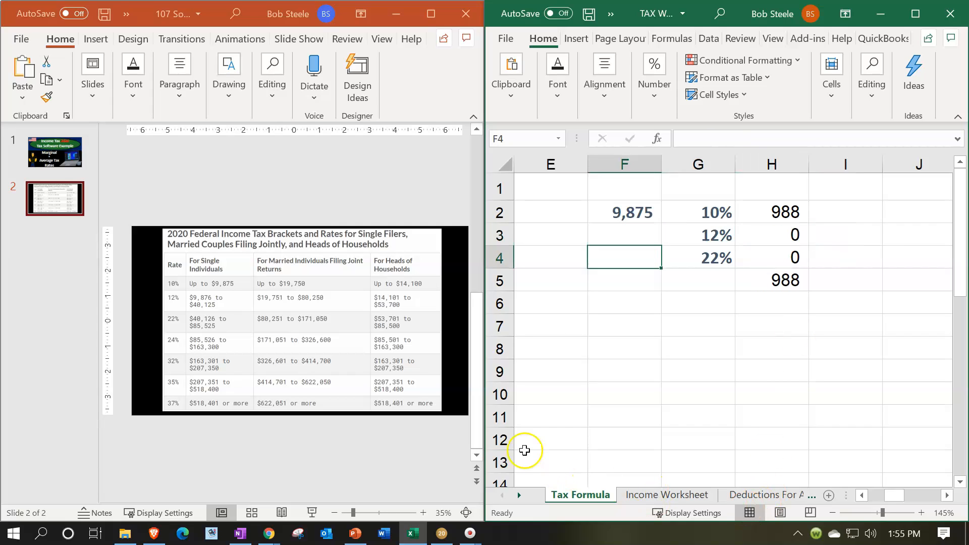
# Step: Switch to Lacerte and check the taxable income on line 15 of Form 1040, page 1
pyautogui.click(444, 535)
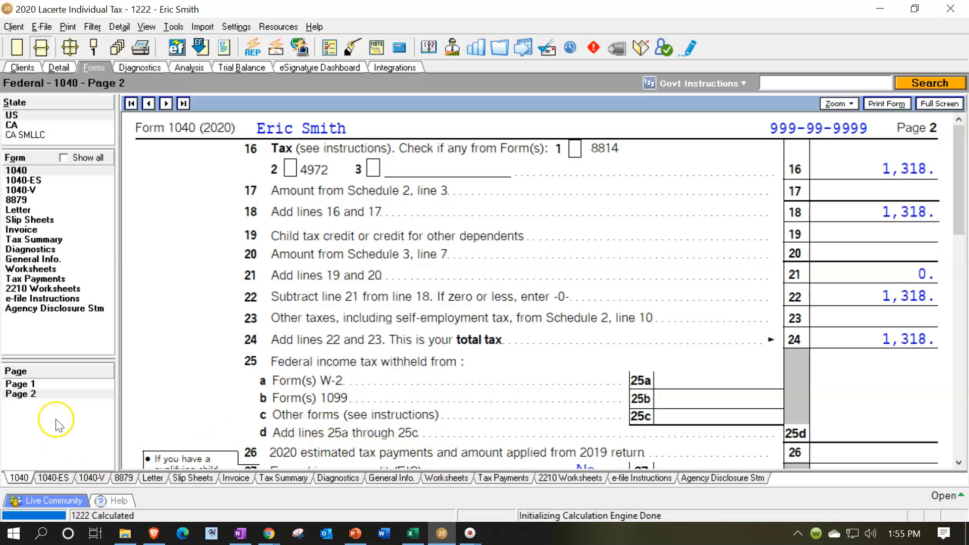
pyautogui.click(23, 385)
pyautogui.scroll(-10, 530, 339)
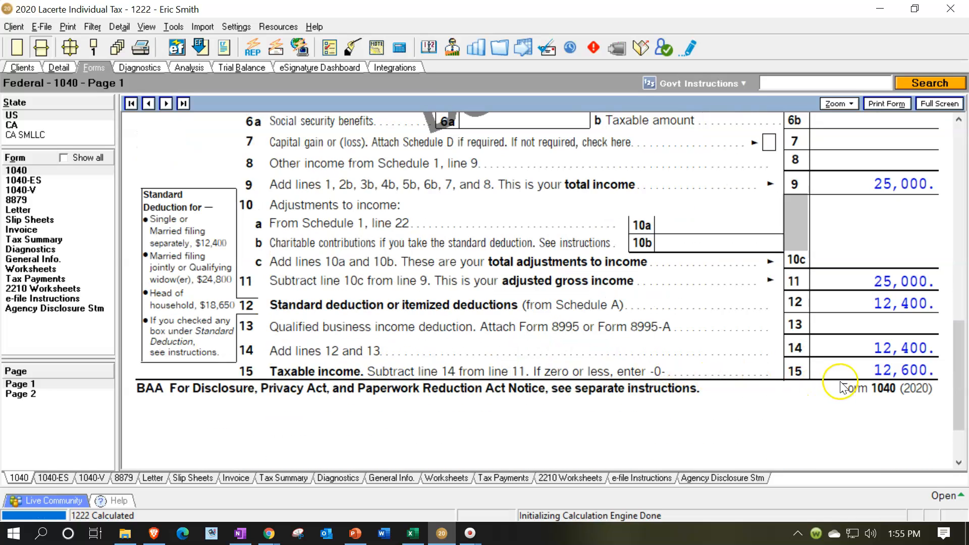
# Step: Return to Excel beside the bracket slide and enter +12600-F2 in F3 as the 12% bracket amount
pyautogui.click(413, 534)
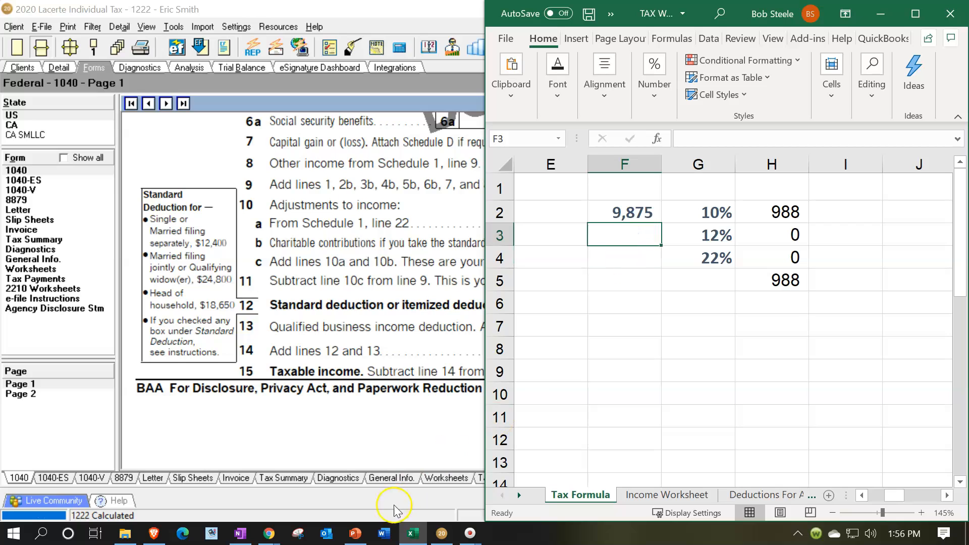
pyautogui.click(356, 534)
pyautogui.click(631, 230)
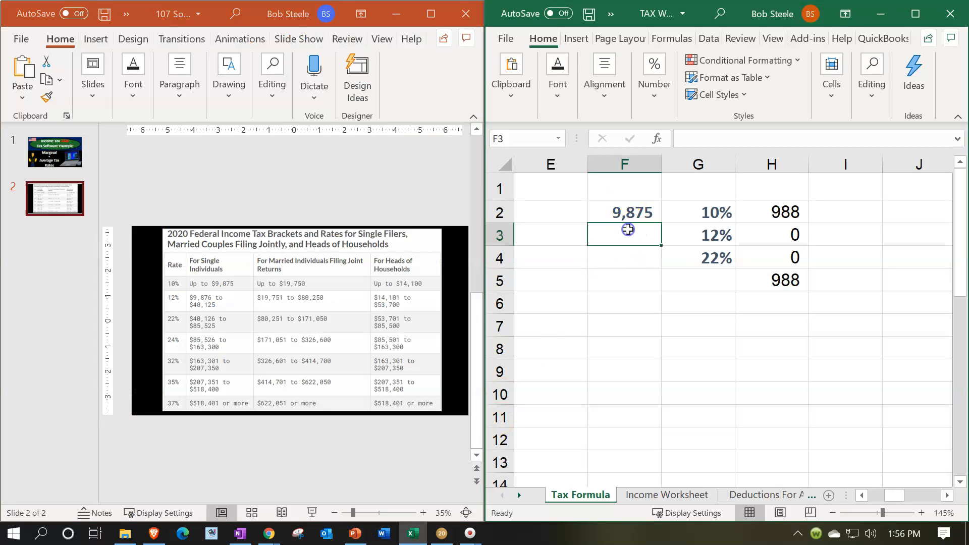
pyautogui.write('+12600-')
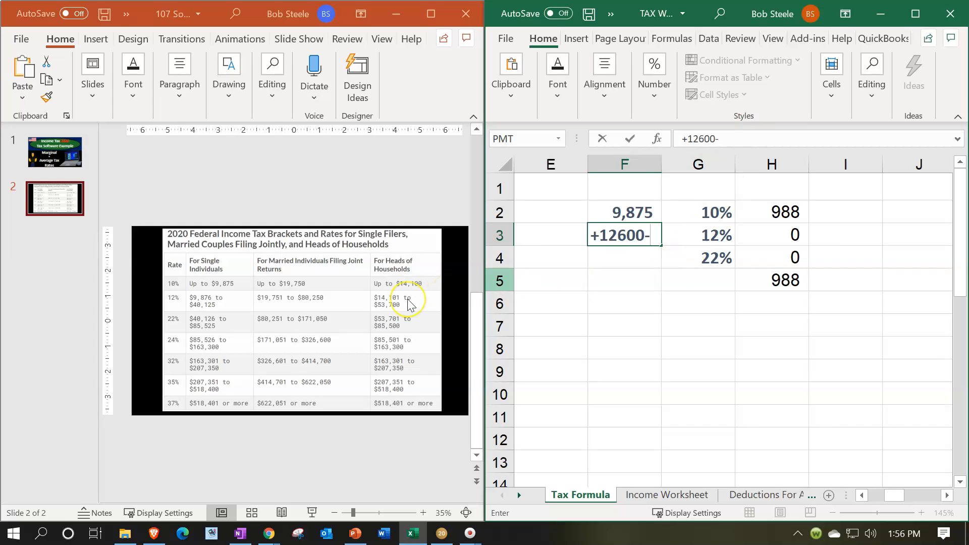
pyautogui.press('Up')
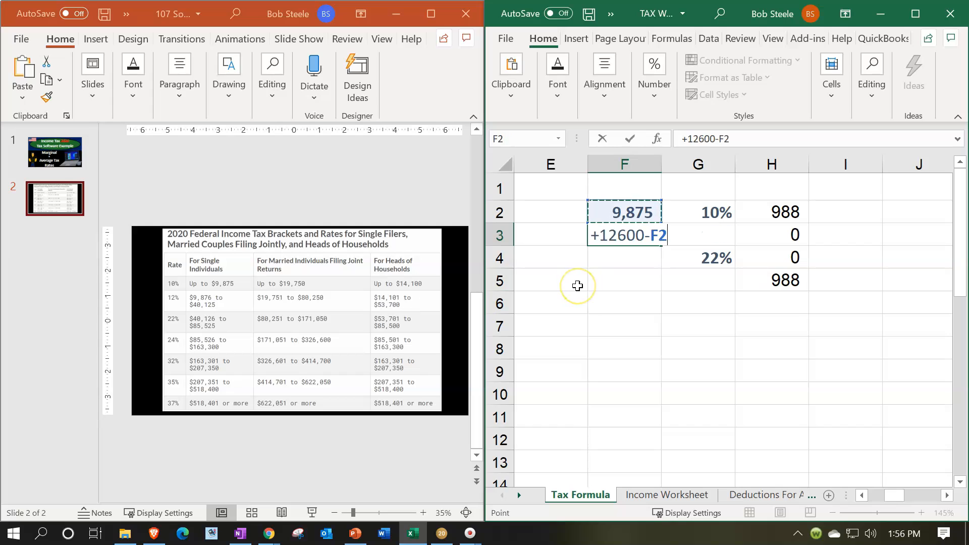
pyautogui.press('Return')
# Step: Select the total tax in H5 and compare it with line 16 on page 2 of Form 1040 in Lacerte
pyautogui.press('Right')
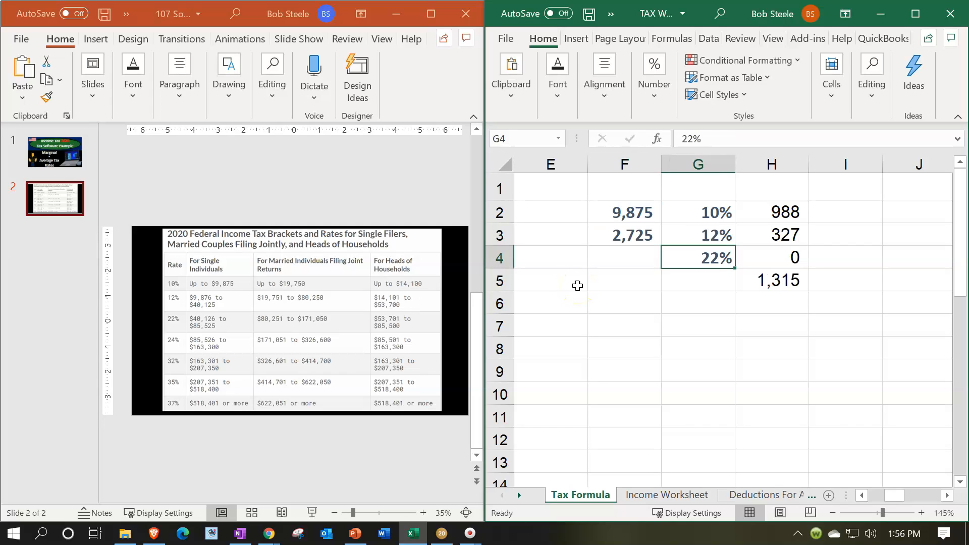
pyautogui.press('Right')
pyautogui.press('Down')
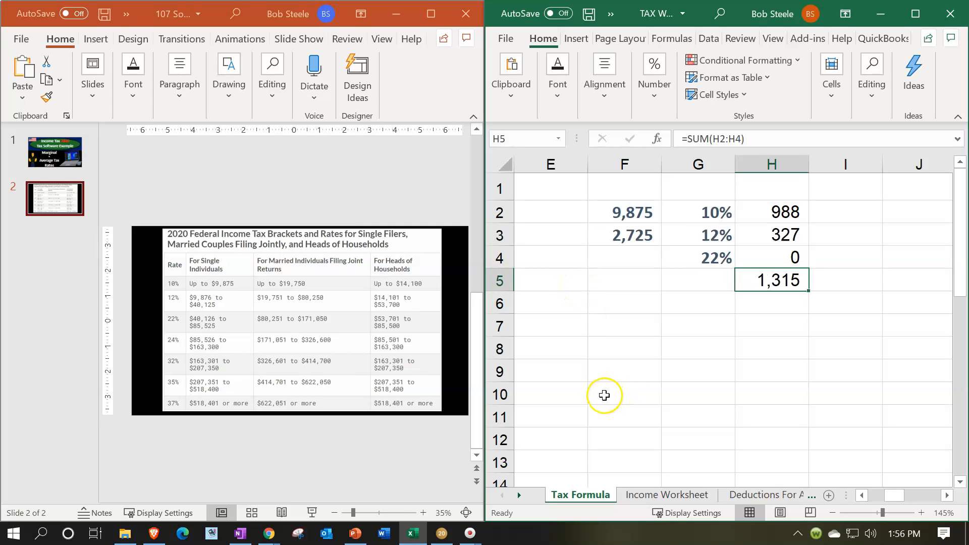
pyautogui.click(439, 536)
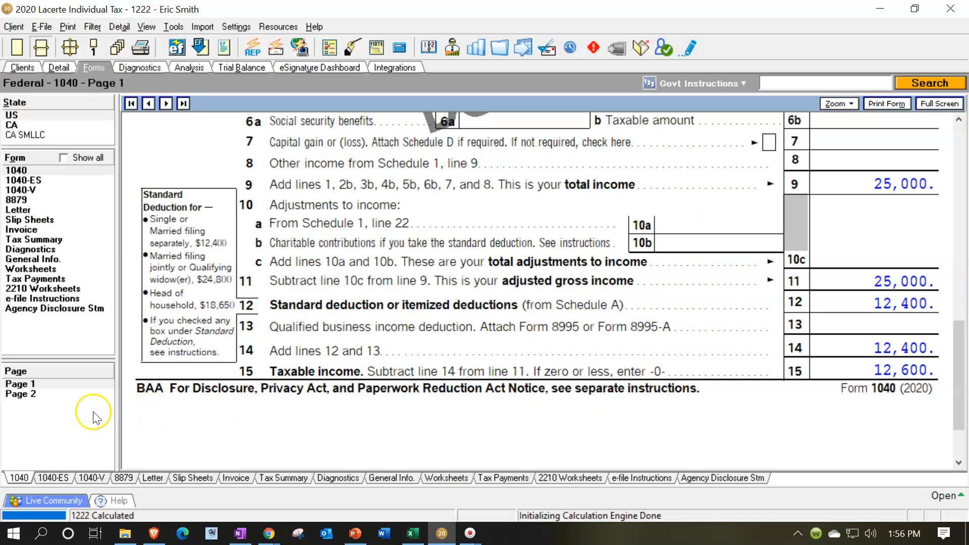
pyautogui.click(35, 393)
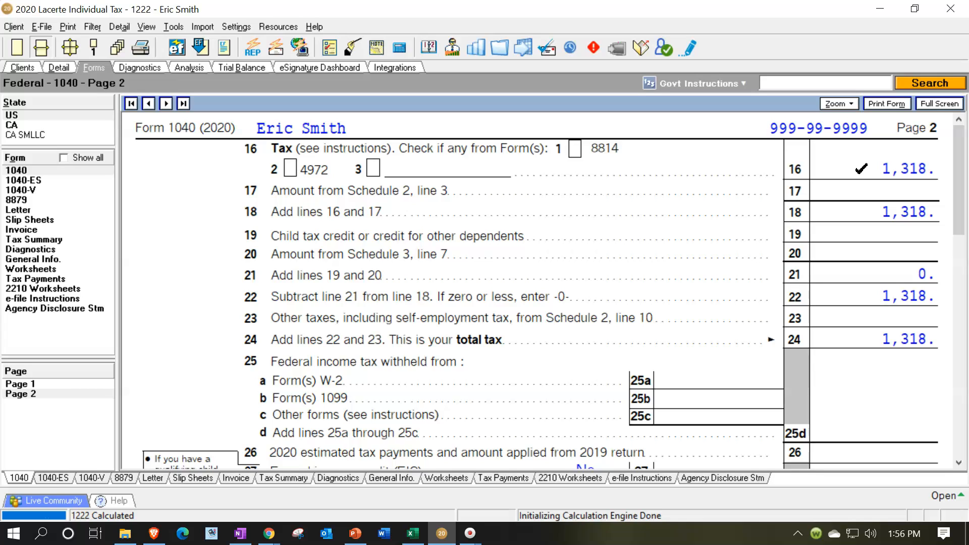
# Step: Open the W-2 wage detail input and set the wages to 15,000
pyautogui.click(59, 67)
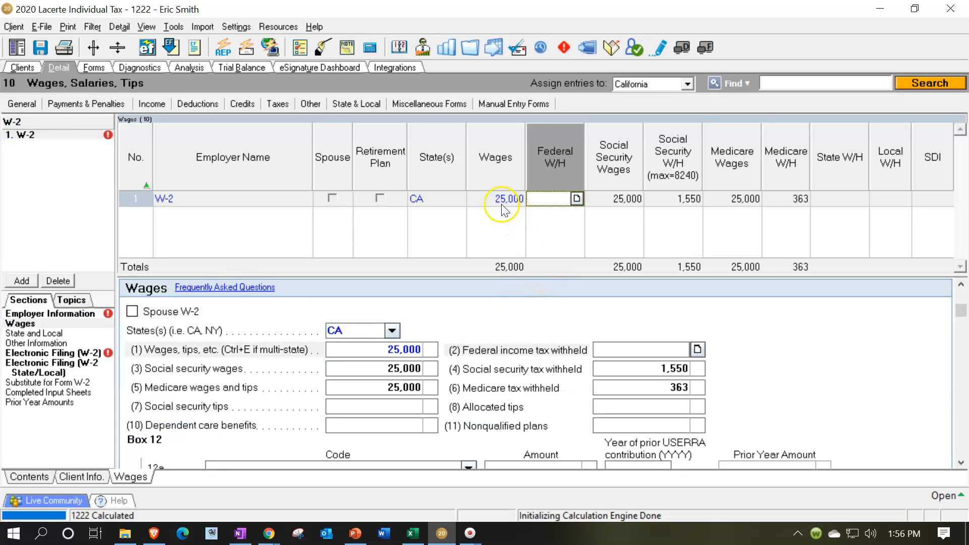
pyautogui.click(500, 200)
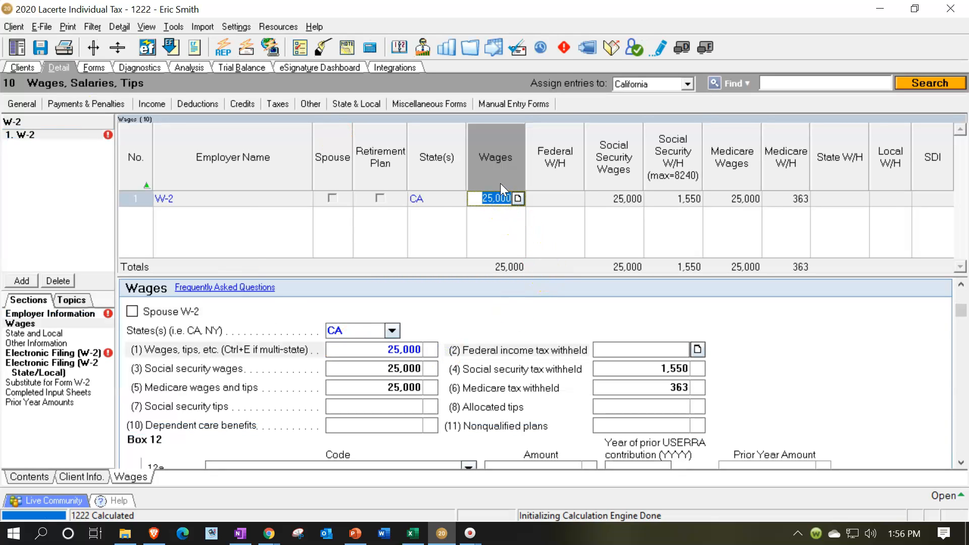
pyautogui.press('BackSpace')
pyautogui.write('15,0')
pyautogui.write('00')
pyautogui.press('Tab')
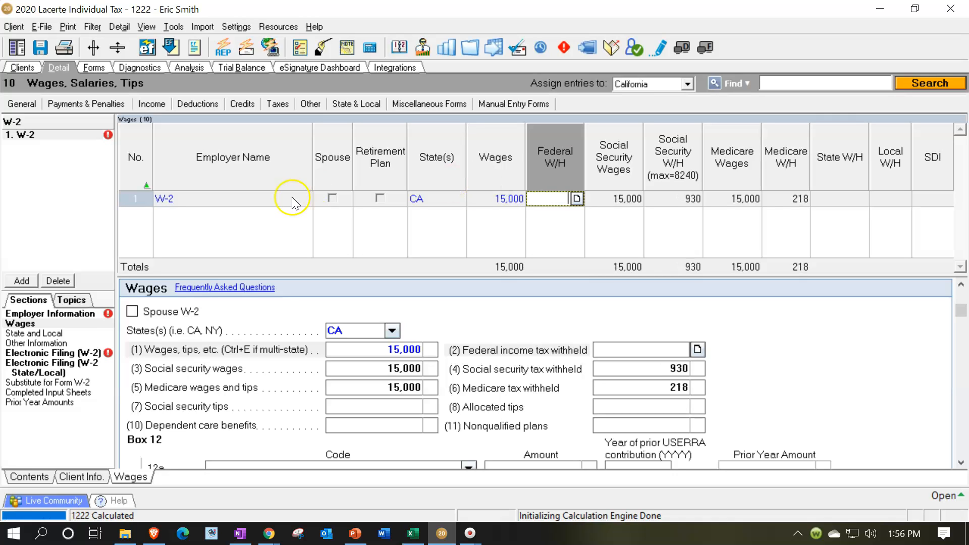
# Step: Set the W-2 wages to 150,000
pyautogui.hotkey('shift', 'Tab')
pyautogui.write('150,')
pyautogui.write('000')
pyautogui.press('Tab')
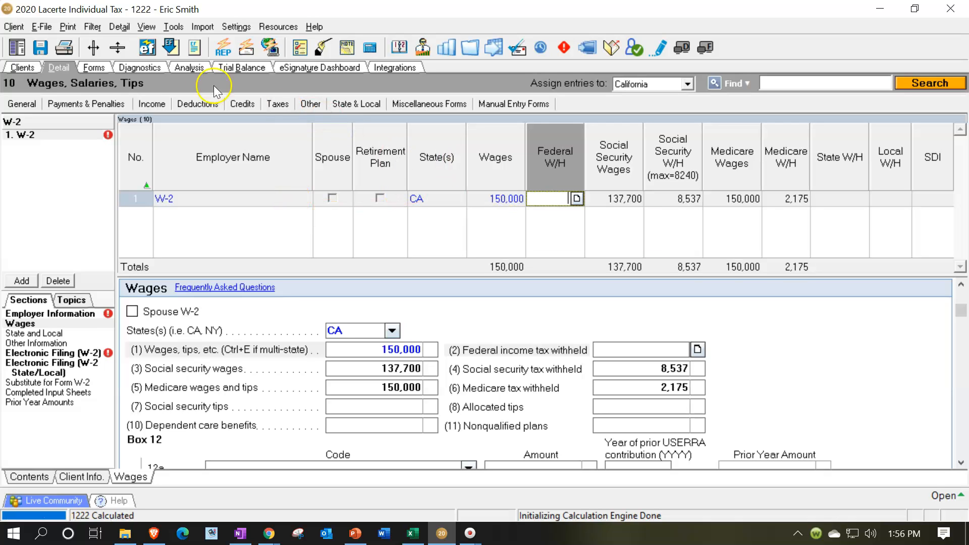
# Step: Check the recalculated Form 1040, from the tax on page 2 to the wages on line 1 of page 1
pyautogui.click(88, 68)
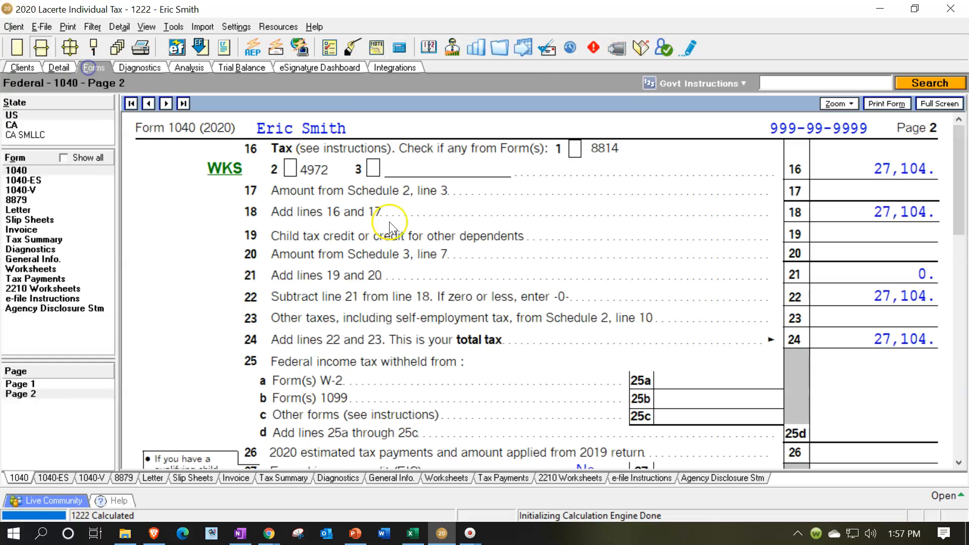
pyautogui.click(20, 385)
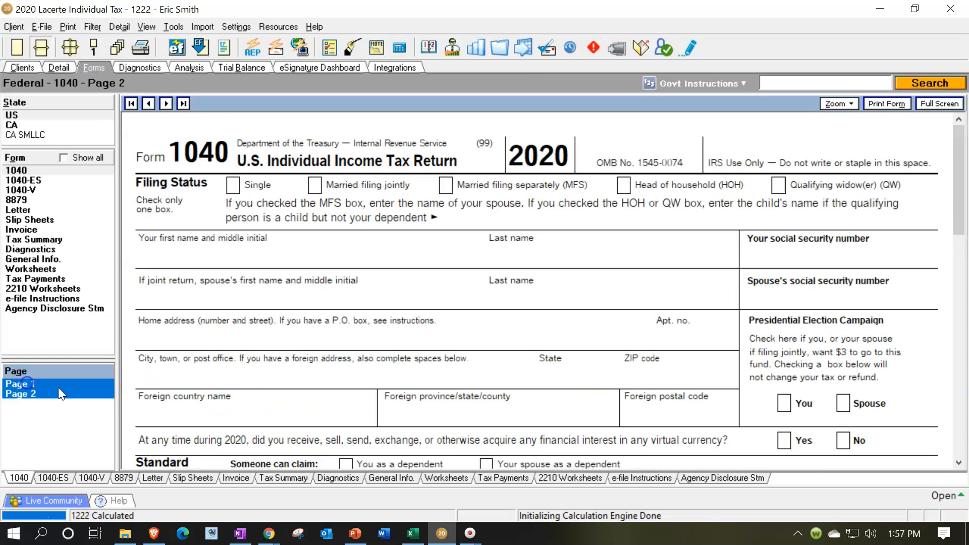
pyautogui.scroll(-5, 606, 364)
pyautogui.scroll(-2, 607, 361)
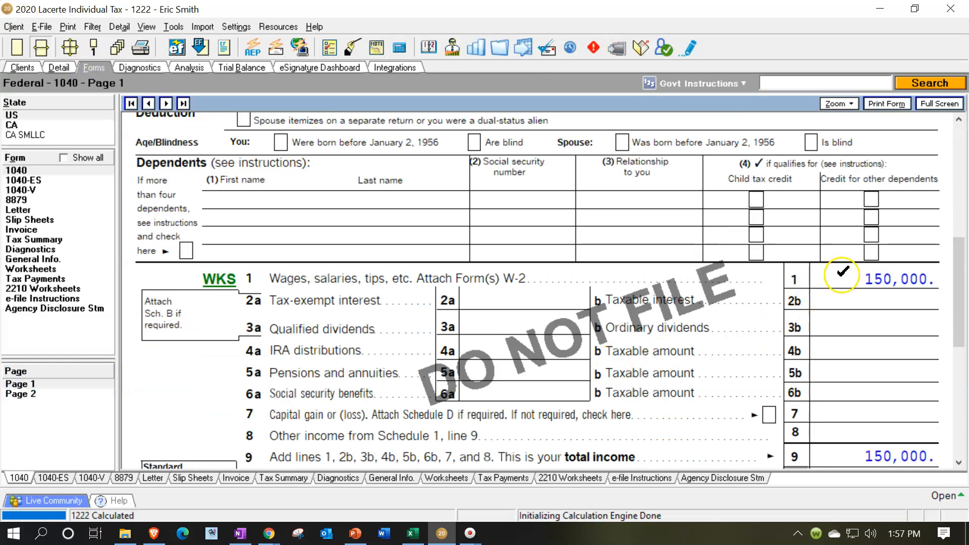
# Step: Switch to the Excel tax workbook and set the W-2 income in C3 of the Income Worksheet to 150,000
pyautogui.scroll(-4, 839, 275)
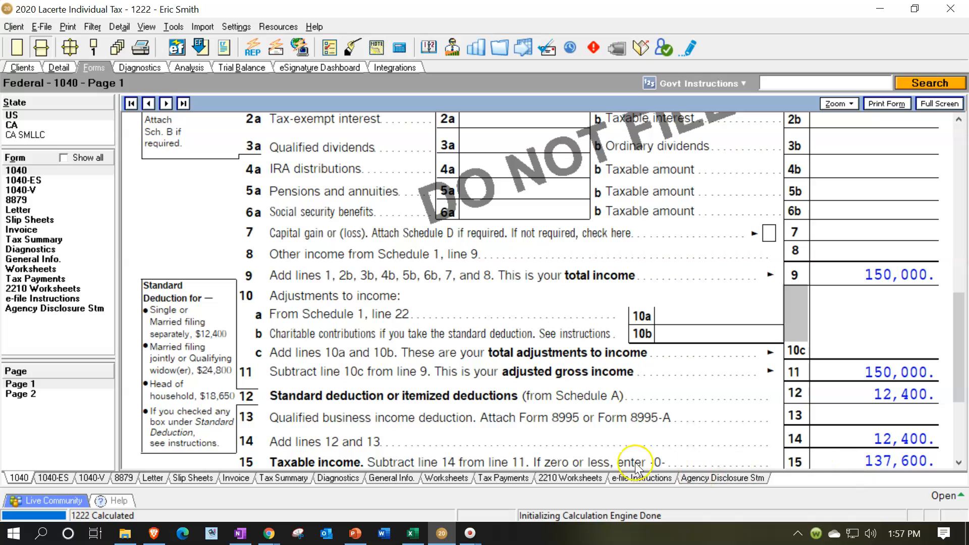
pyautogui.click(415, 533)
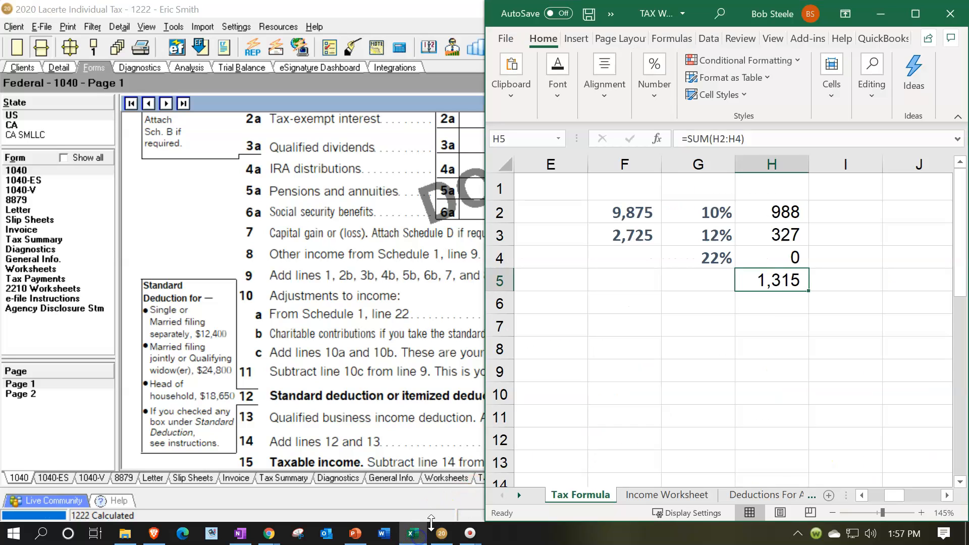
pyautogui.click(923, 9)
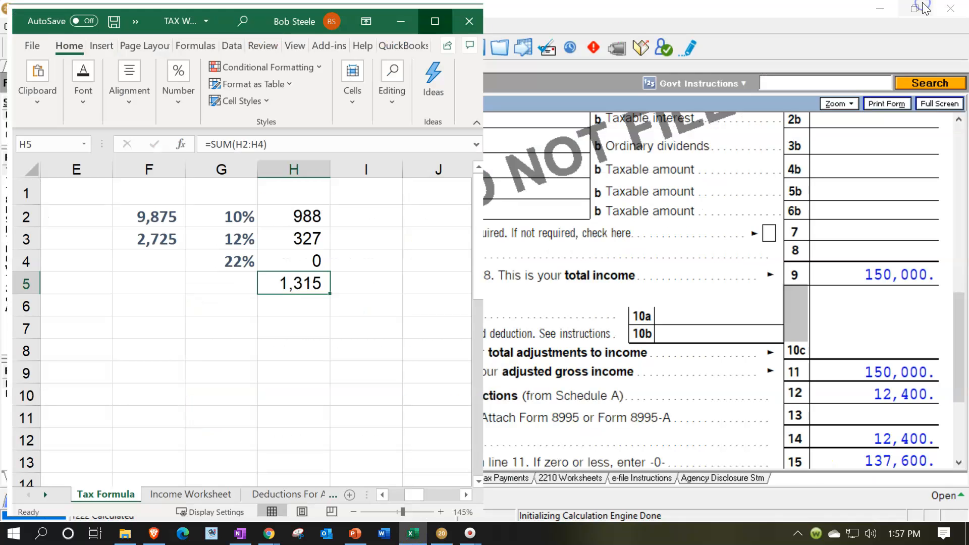
pyautogui.moveTo(198, 376); pyautogui.dragTo(21, 368)
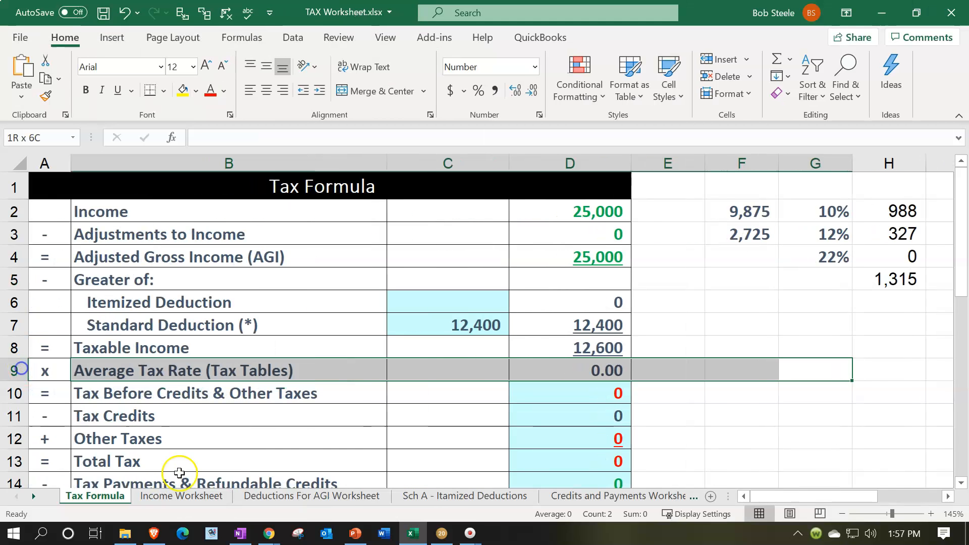
pyautogui.click(165, 495)
pyautogui.click(373, 250)
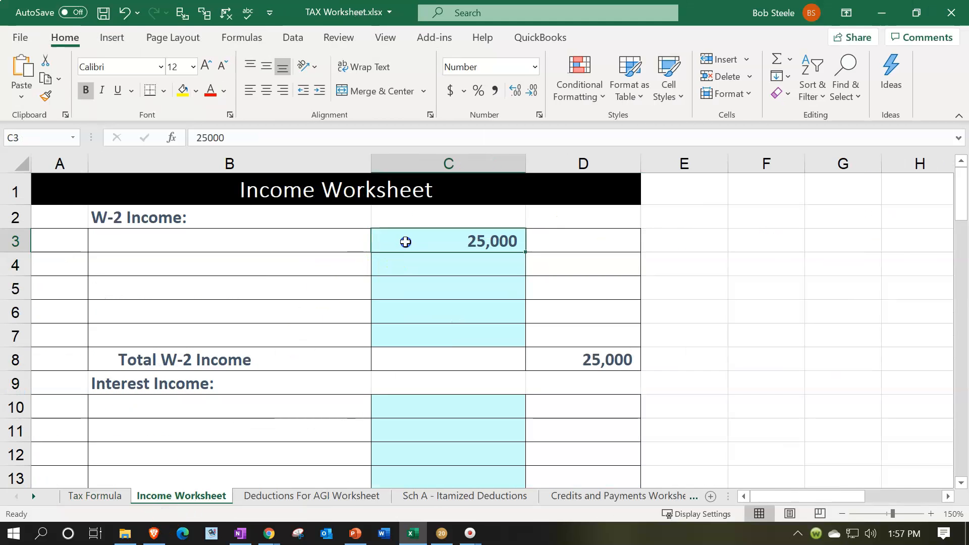
pyautogui.write('150')
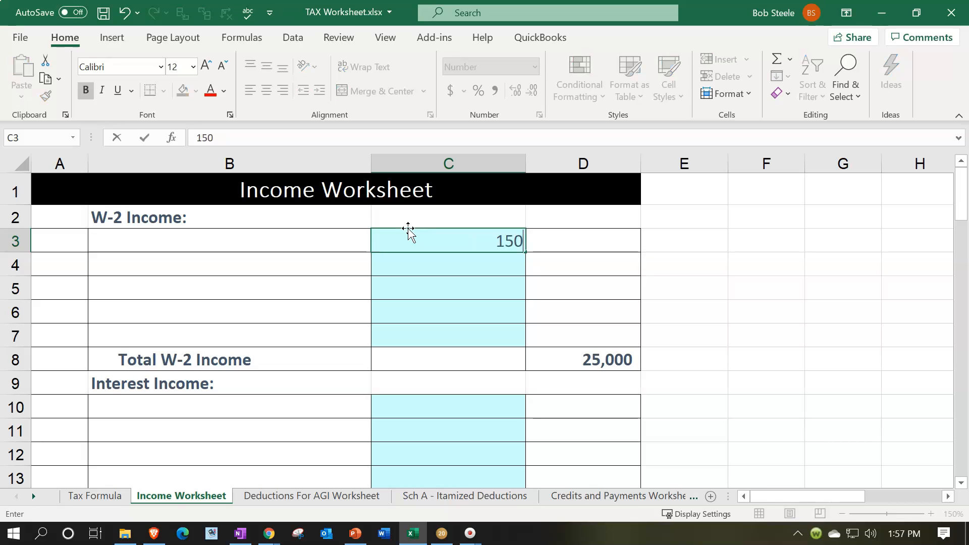
pyautogui.write(',000')
pyautogui.press('Return')
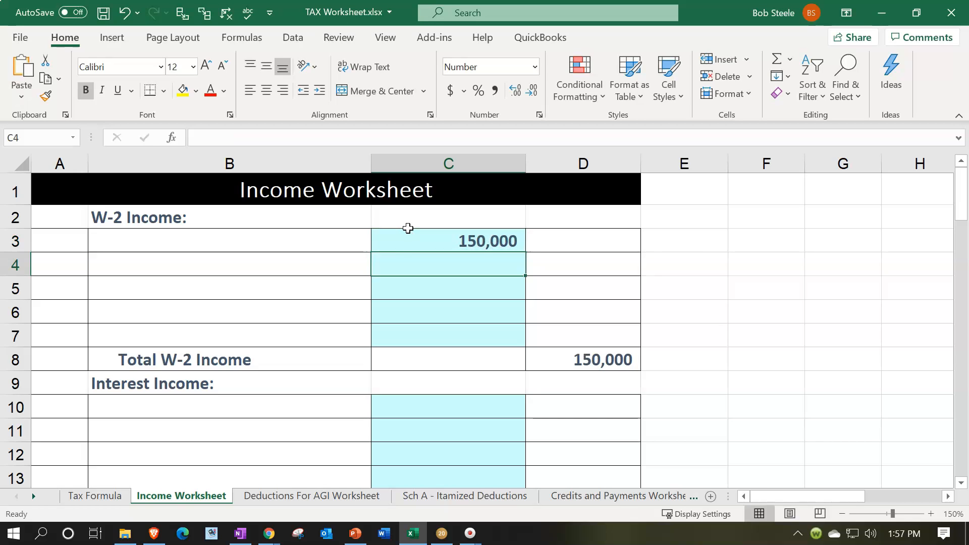
# Step: Compare the taxable income in D8 of Tax Formula with Form 1040 line 15 in Lacerte, and check the page 2 tax on line 16
pyautogui.click(118, 496)
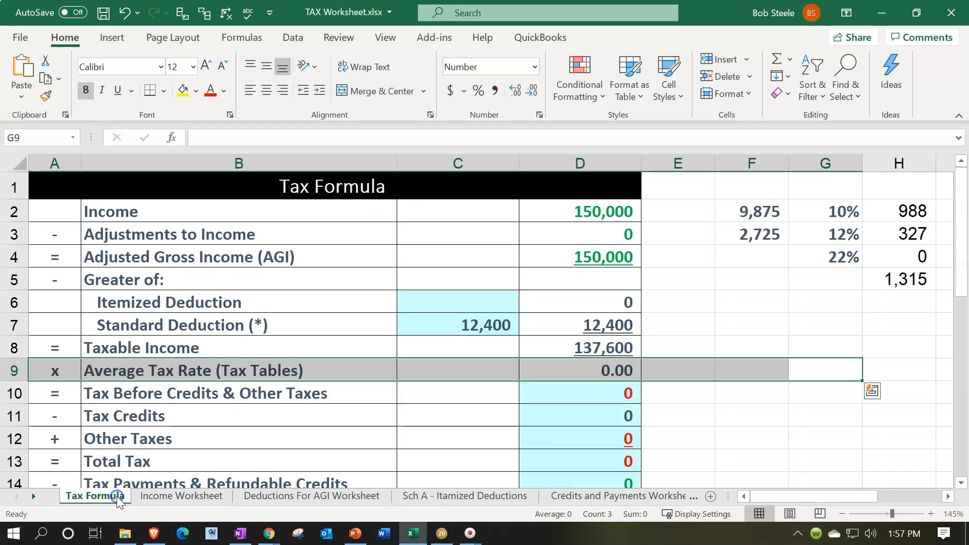
pyautogui.click(610, 350)
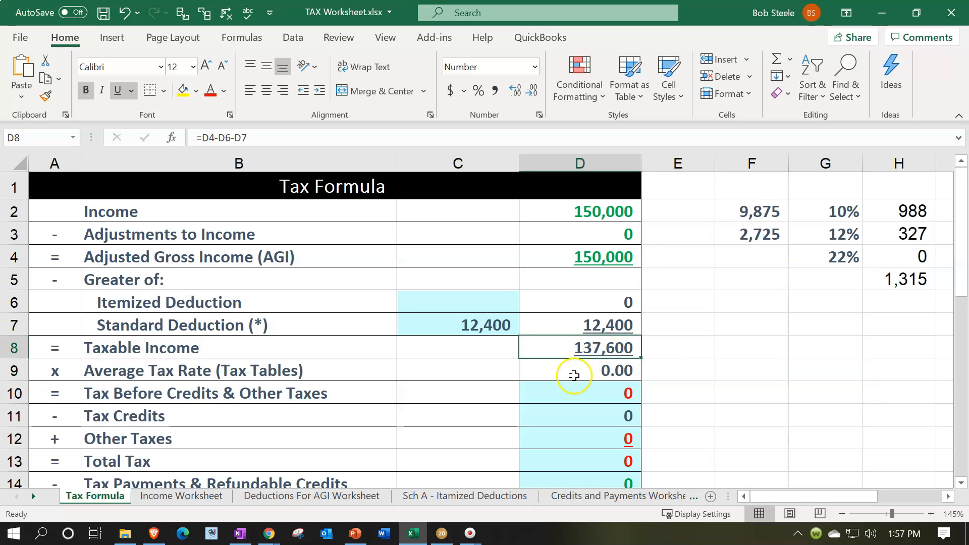
pyautogui.click(453, 535)
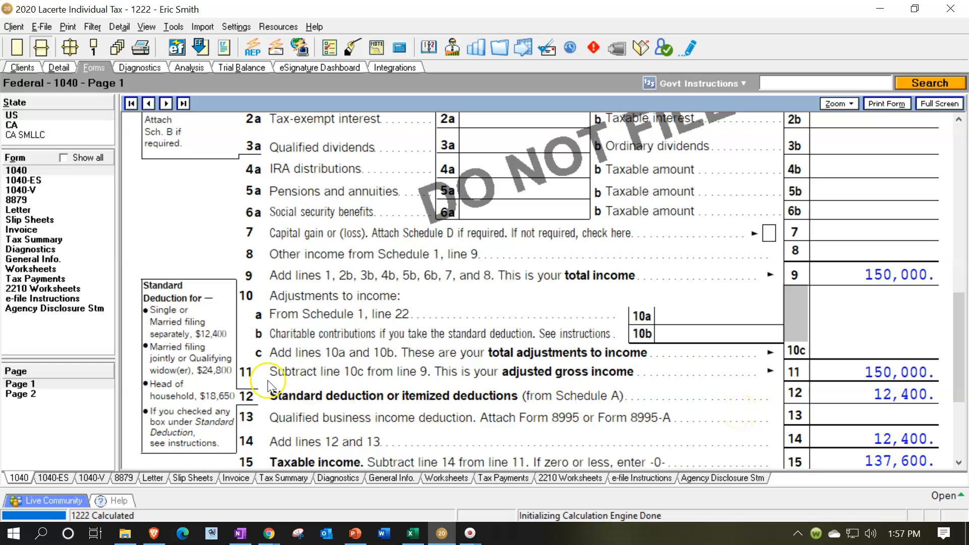
pyautogui.scroll(-3, 273, 388)
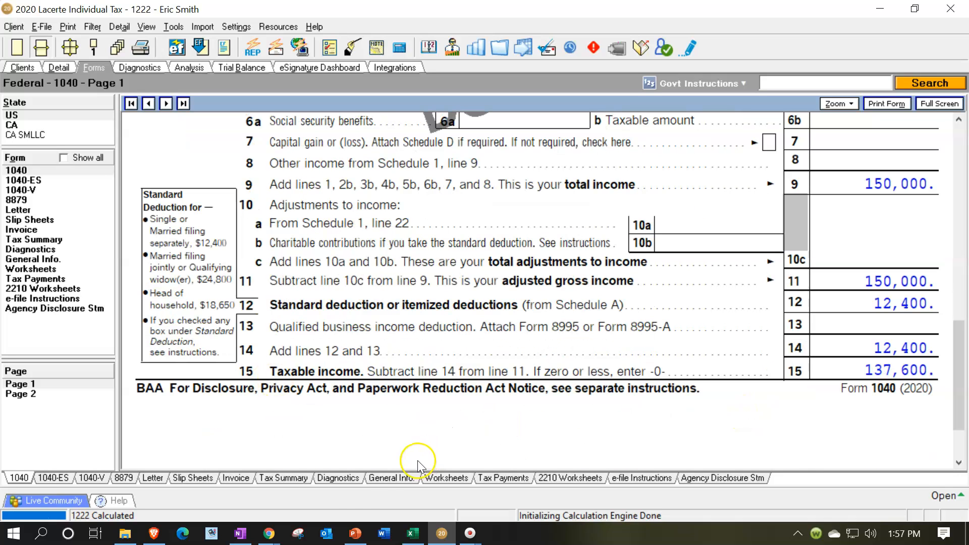
pyautogui.click(411, 536)
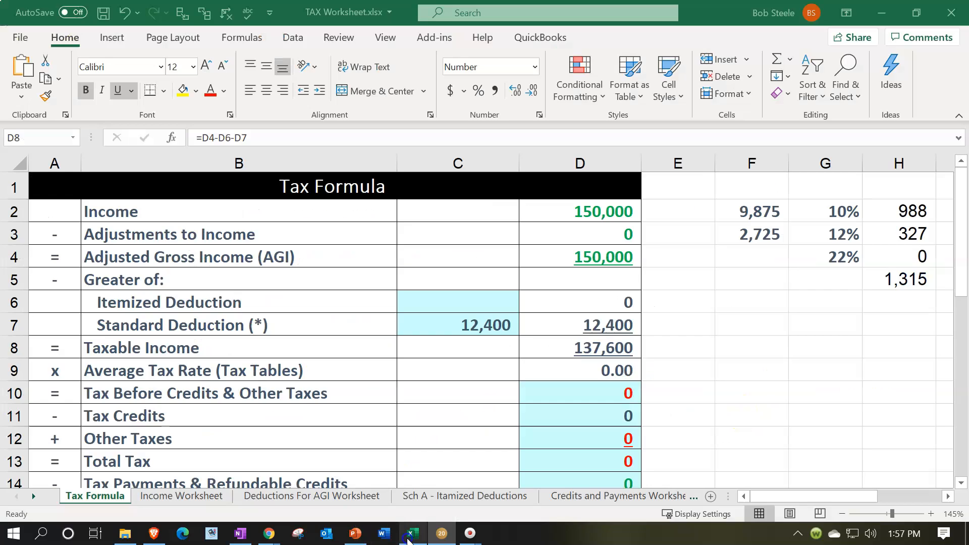
pyautogui.click(409, 536)
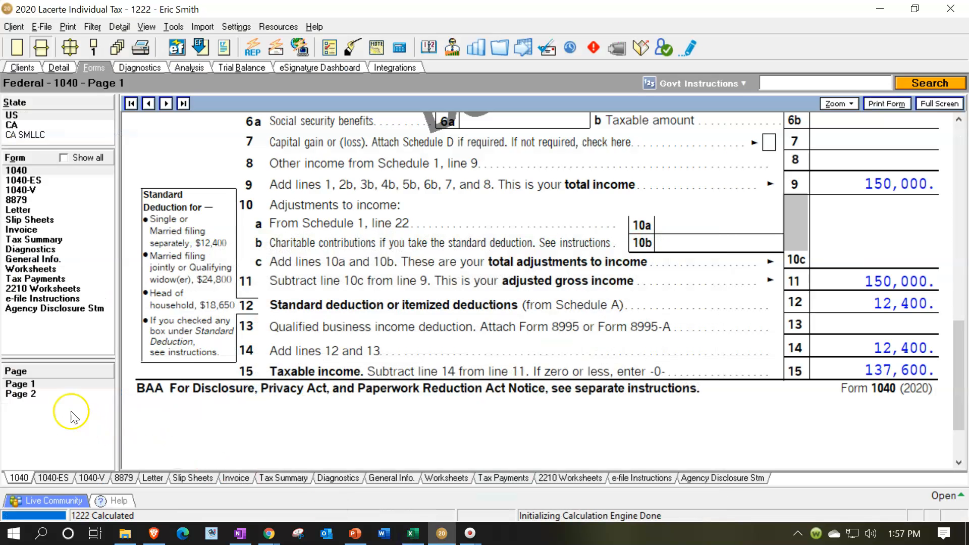
pyautogui.click(33, 393)
pyautogui.click(838, 165)
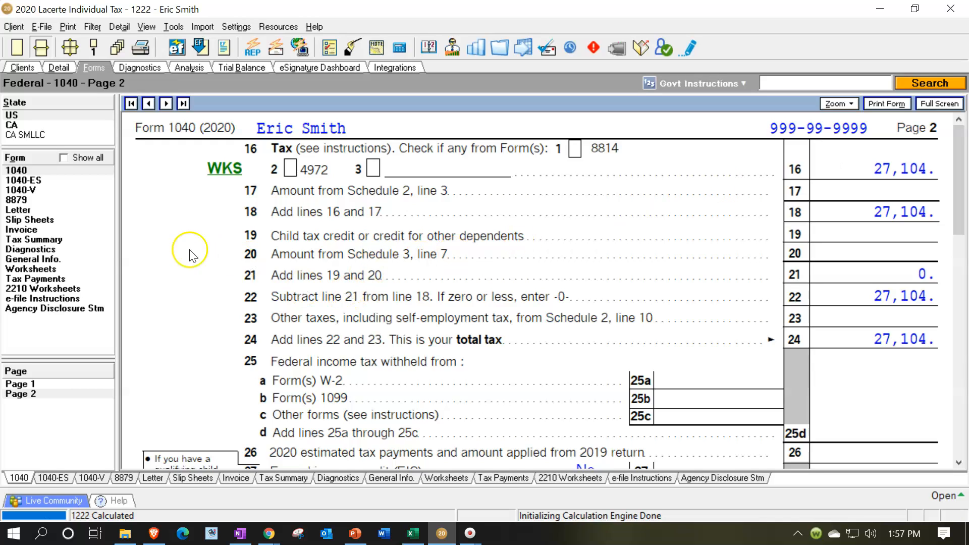
# Step: Review the Federal Income Tax Summary from wages and taxable income down to the marginal and effective tax rates
pyautogui.click(80, 241)
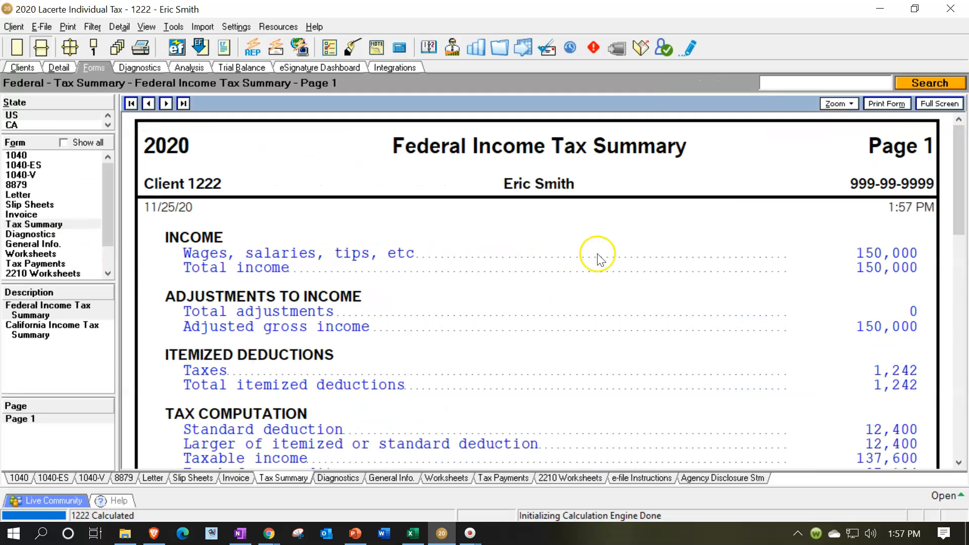
pyautogui.scroll(-3, 597, 259)
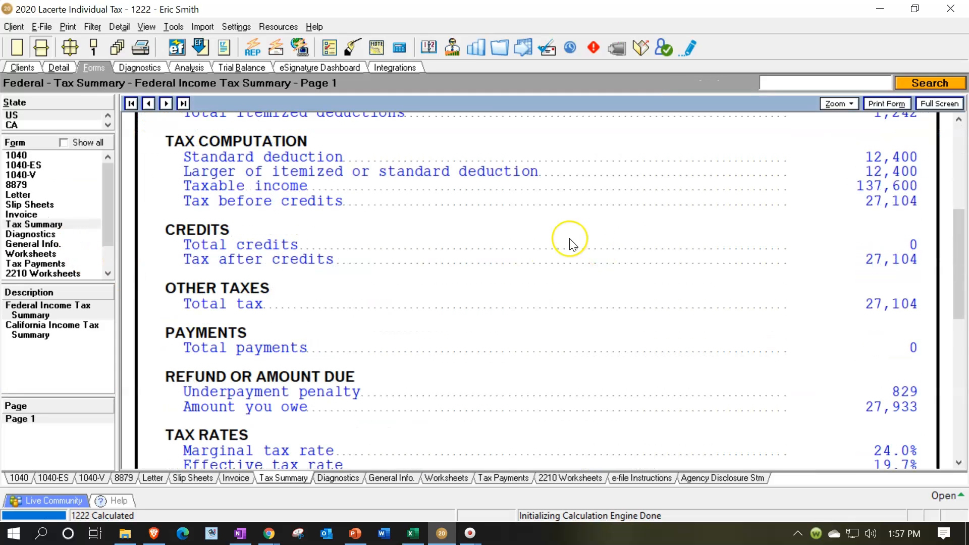
pyautogui.scroll(-2, 571, 244)
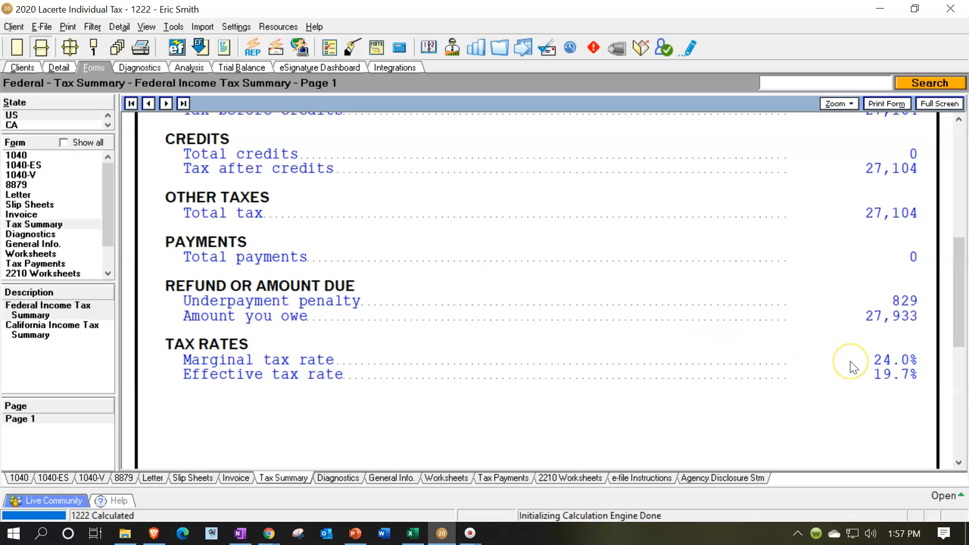
pyautogui.scroll(6, 848, 353)
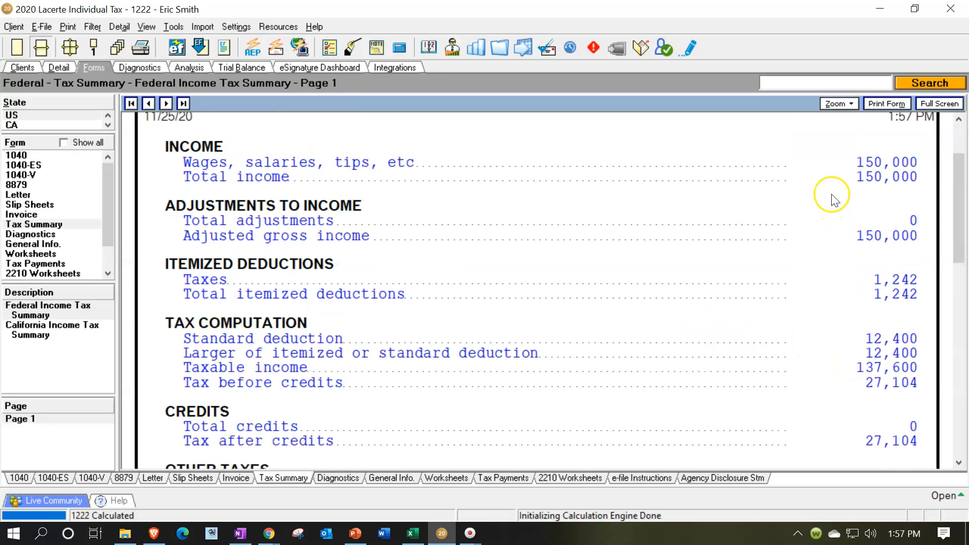
pyautogui.scroll(2, 732, 282)
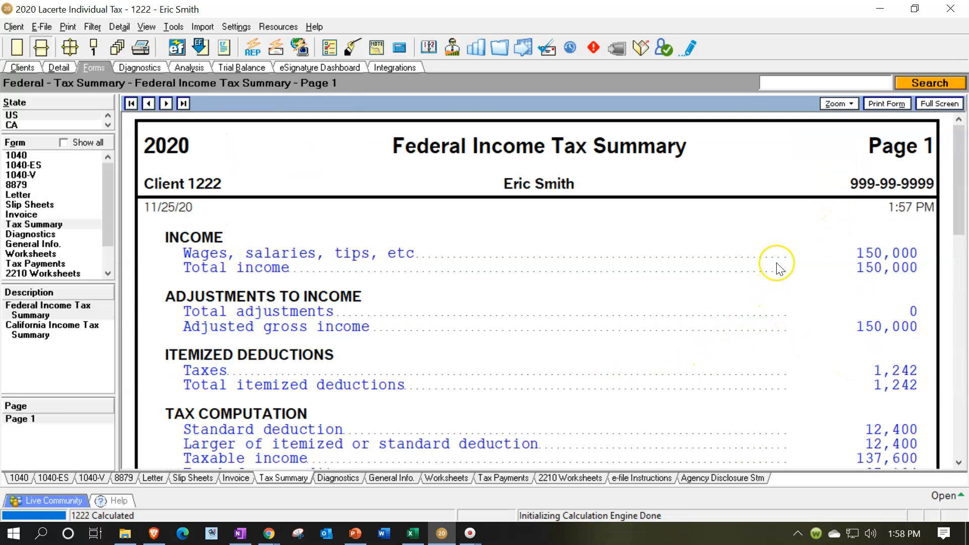
pyautogui.scroll(-2, 779, 269)
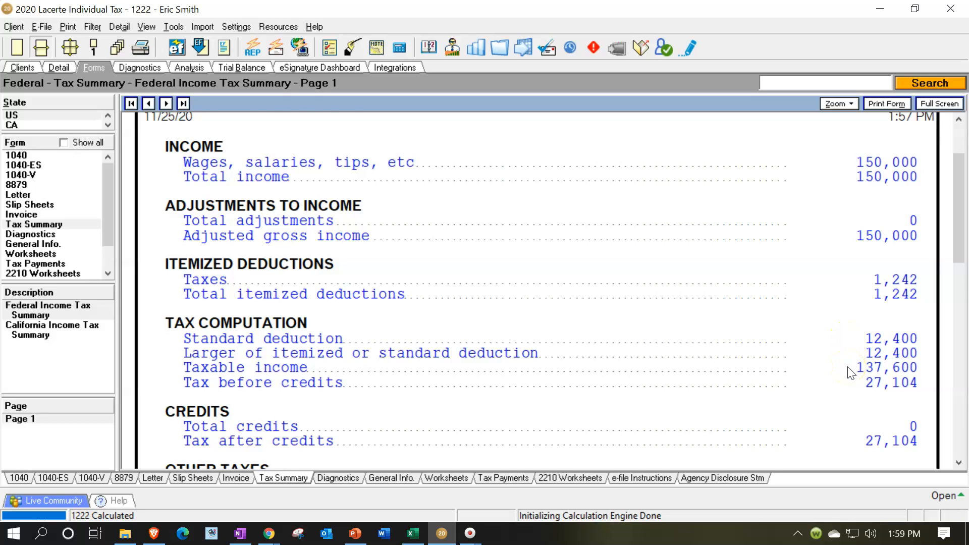
pyautogui.scroll(-3, 851, 372)
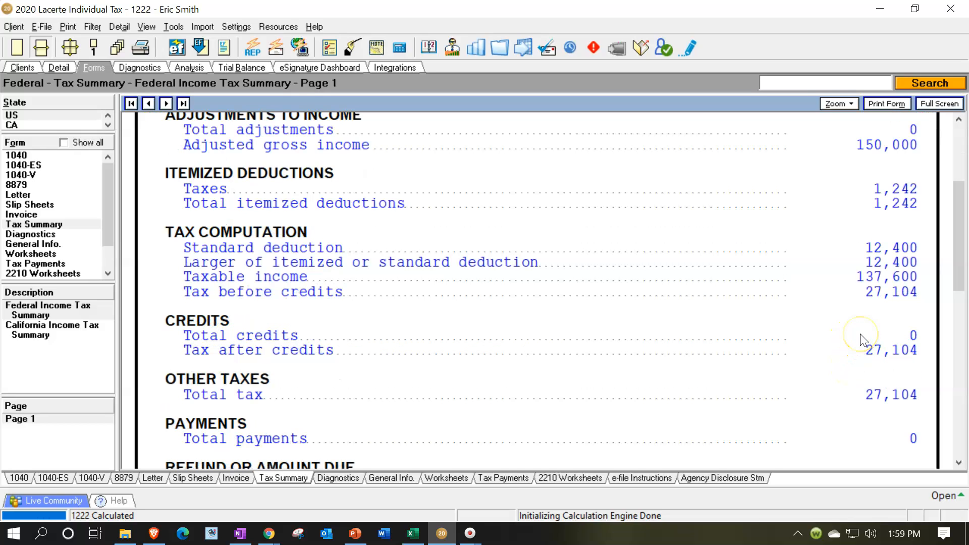
pyautogui.scroll(-3, 808, 348)
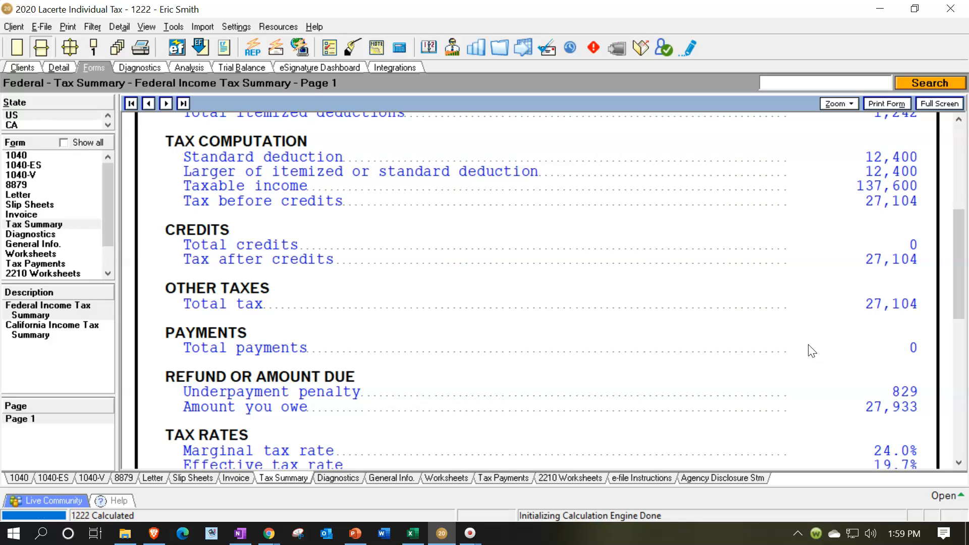
# Step: Open the Windows calculator as a small overlay on the tax summary and divide 27,104 by 137,600
pyautogui.click(782, 350)
pyautogui.press('XF86Calculator')
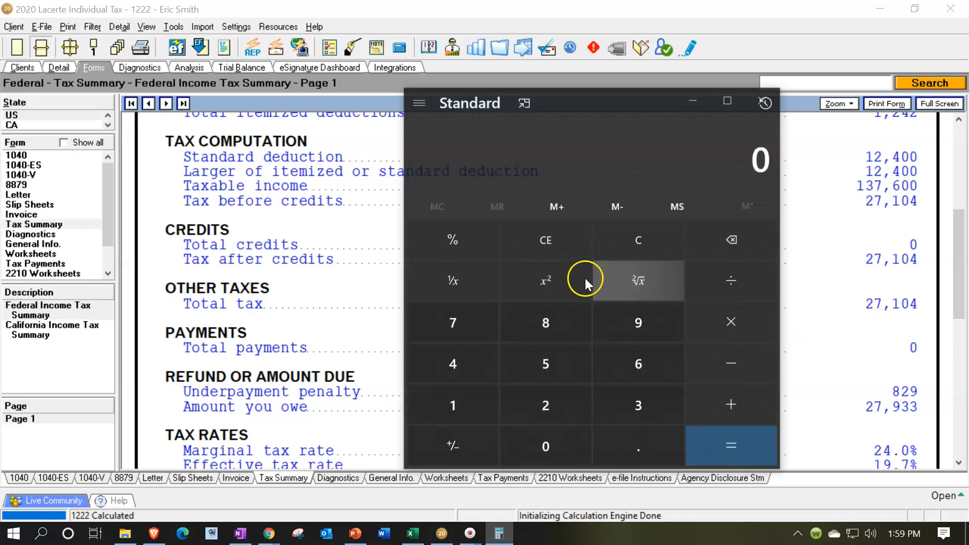
pyautogui.click(523, 136)
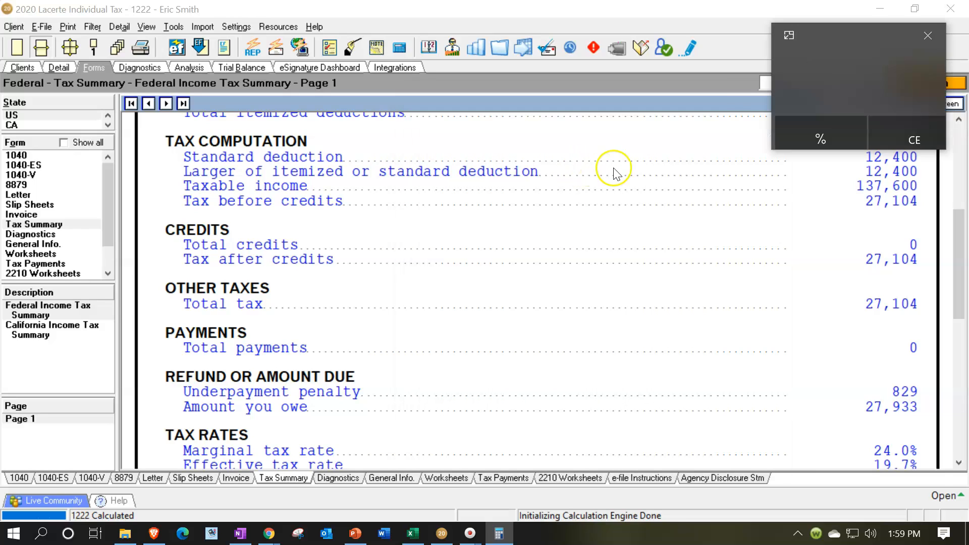
pyautogui.moveTo(847, 31); pyautogui.dragTo(544, 177)
pyautogui.click(819, 283)
pyautogui.write('27104')
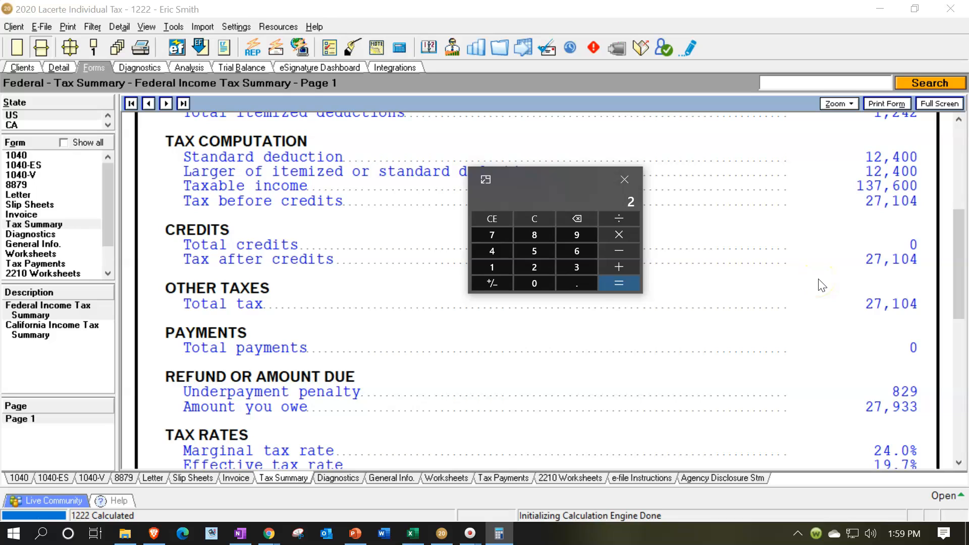
pyautogui.press('/')
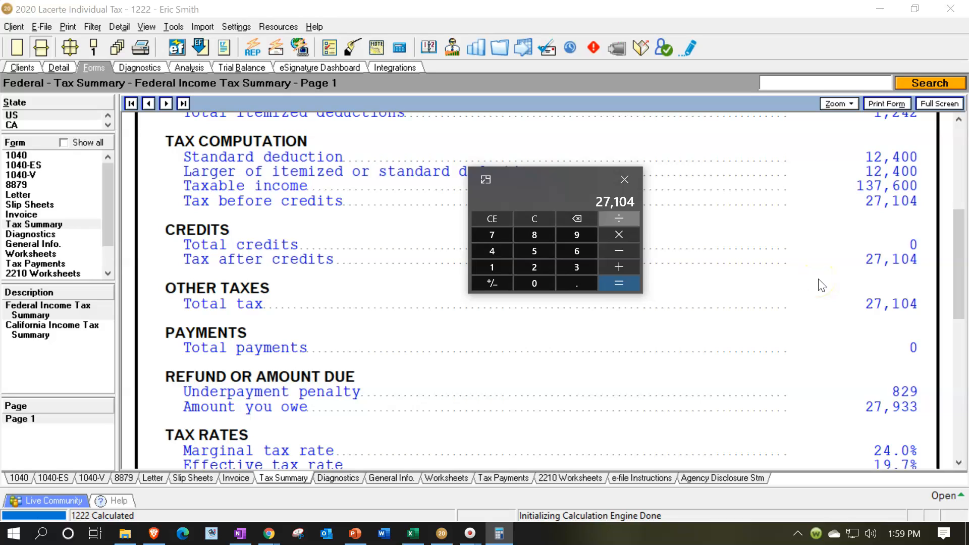
pyautogui.write('137600')
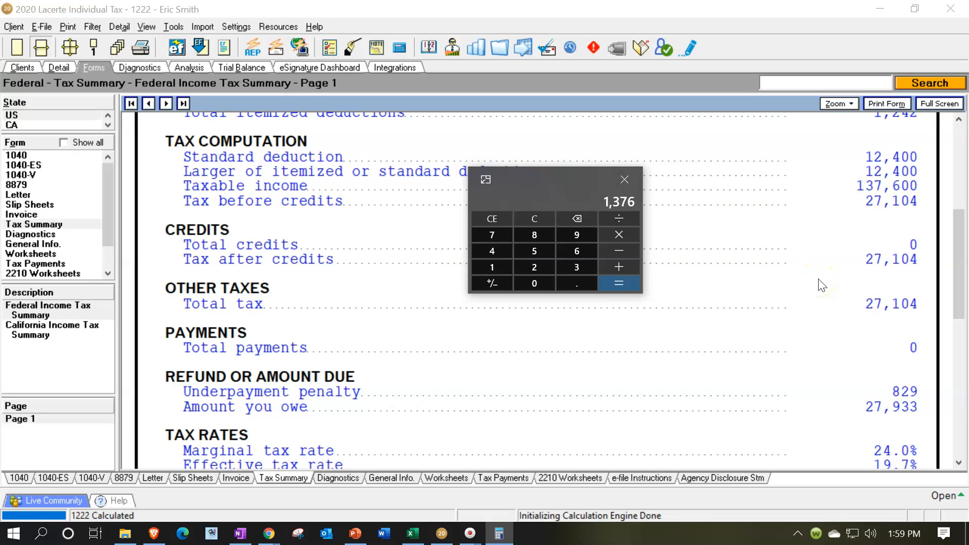
pyautogui.press('Return')
pyautogui.click(620, 267)
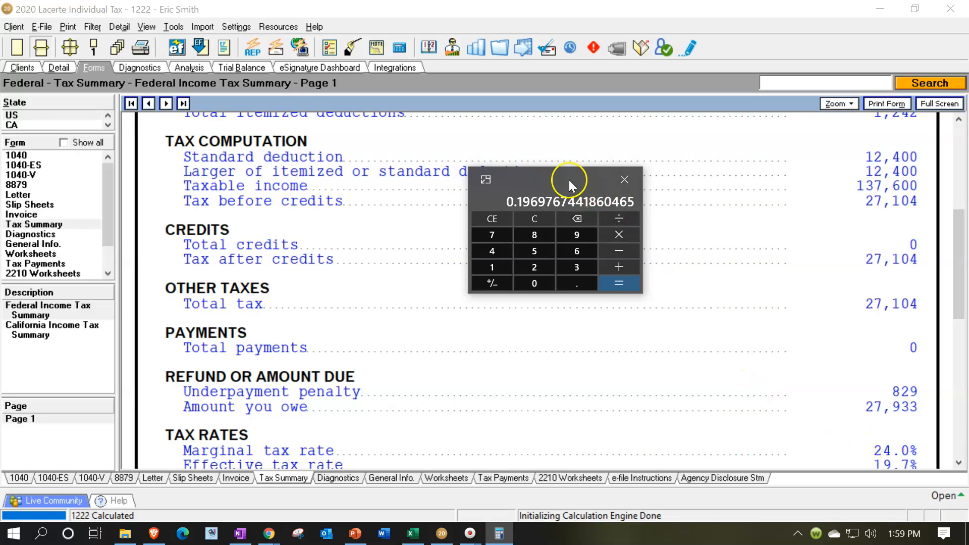
# Step: Move the calculator out of the way and compare its result with the effective tax rate and income figures in the tax summary
pyautogui.moveTo(564, 180); pyautogui.dragTo(566, 168)
pyautogui.moveTo(592, 11); pyautogui.dragTo(594, 0)
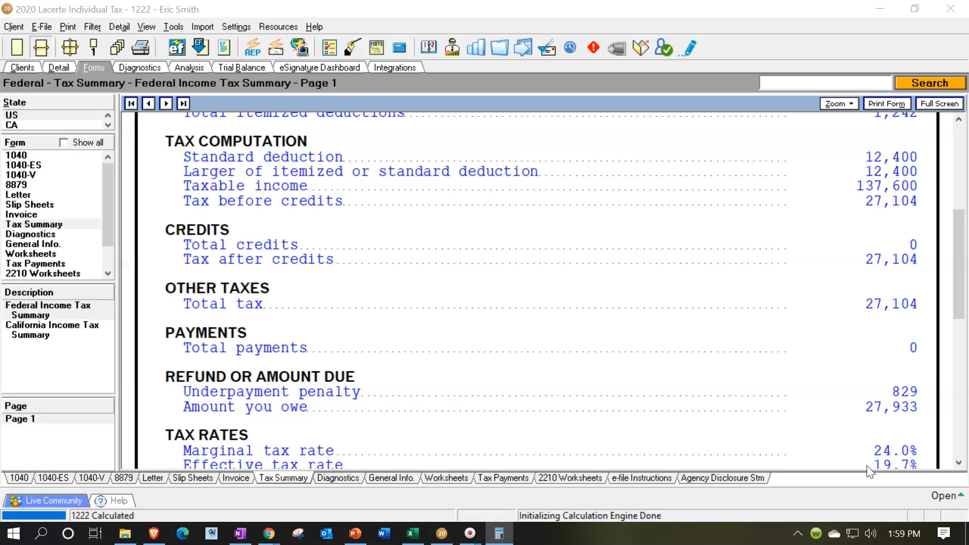
pyautogui.scroll(4, 790, 400)
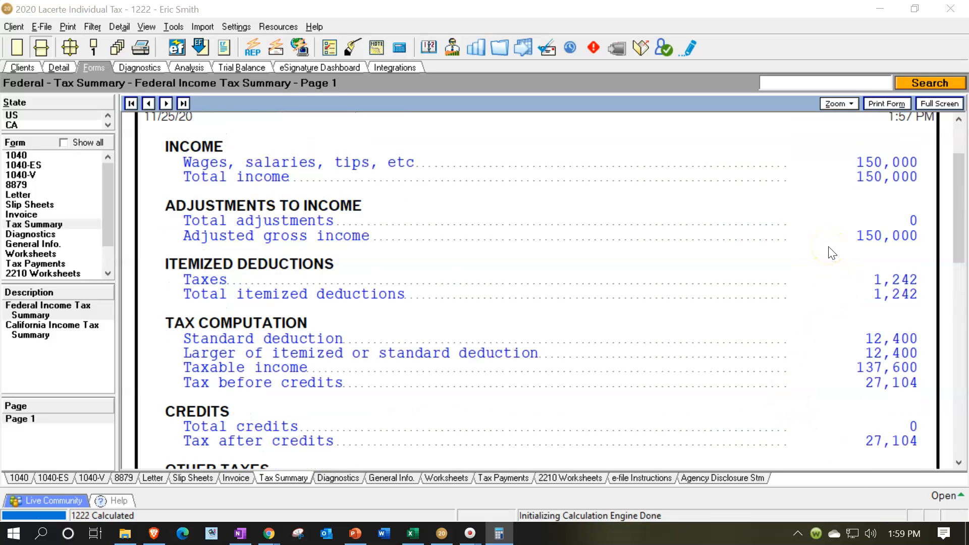
pyautogui.scroll(-4, 832, 253)
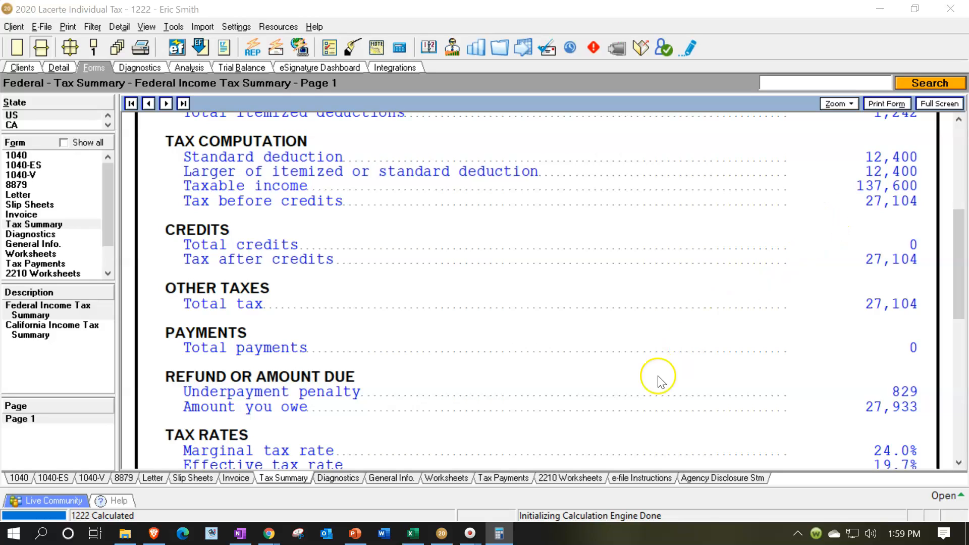
# Step: Switch to the Tax Formula sheet in Excel and examine the taxable income in D8 and the average tax rate formula in D9
pyautogui.click(413, 531)
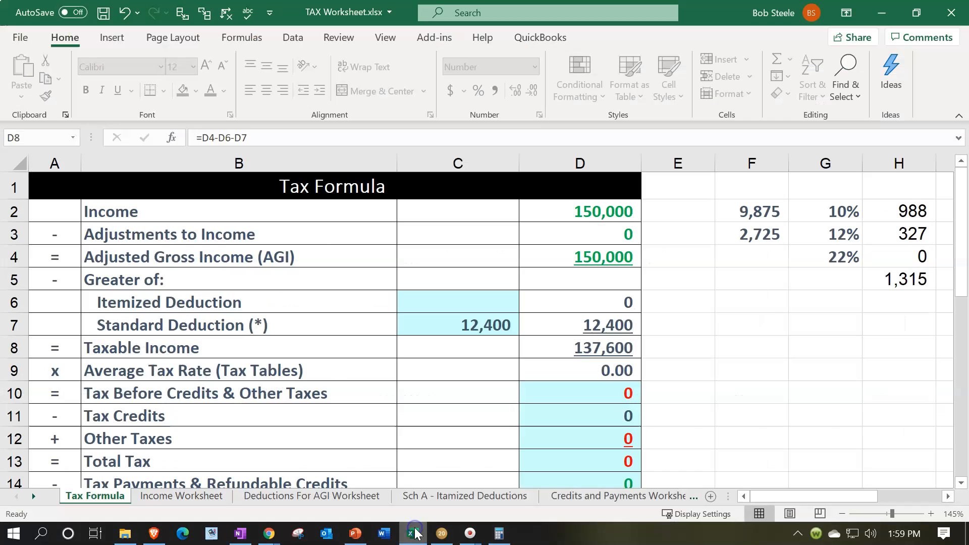
pyautogui.click(564, 286)
pyautogui.click(589, 354)
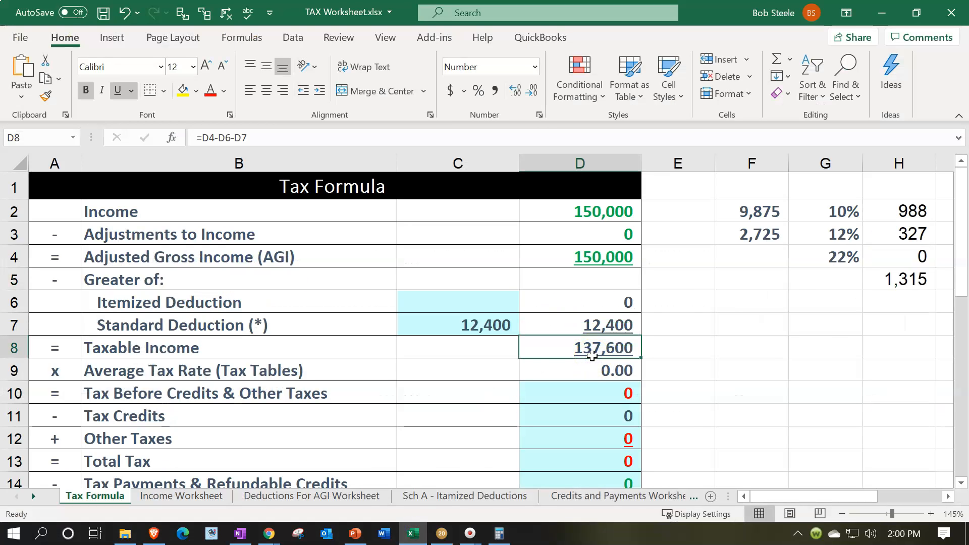
pyautogui.click(581, 374)
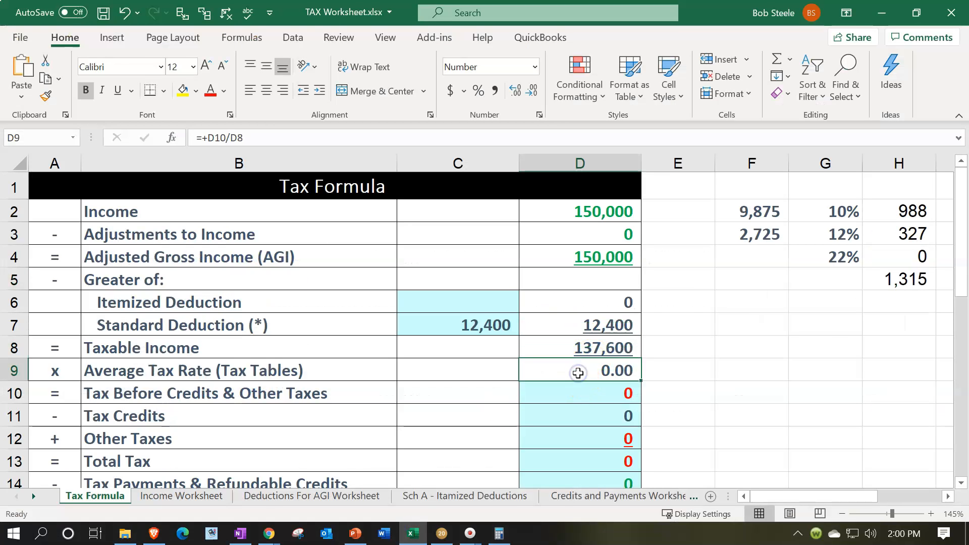
pyautogui.click(593, 395)
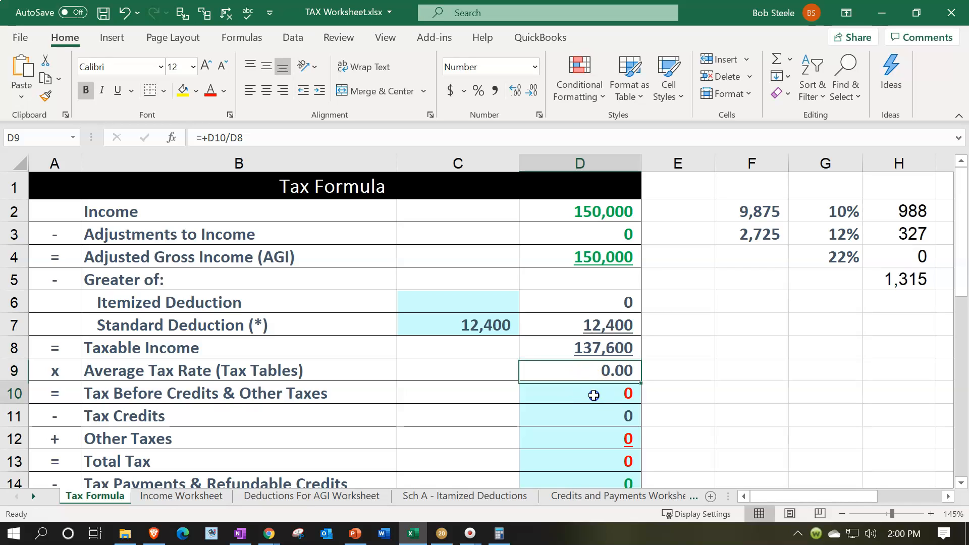
pyautogui.click(411, 540)
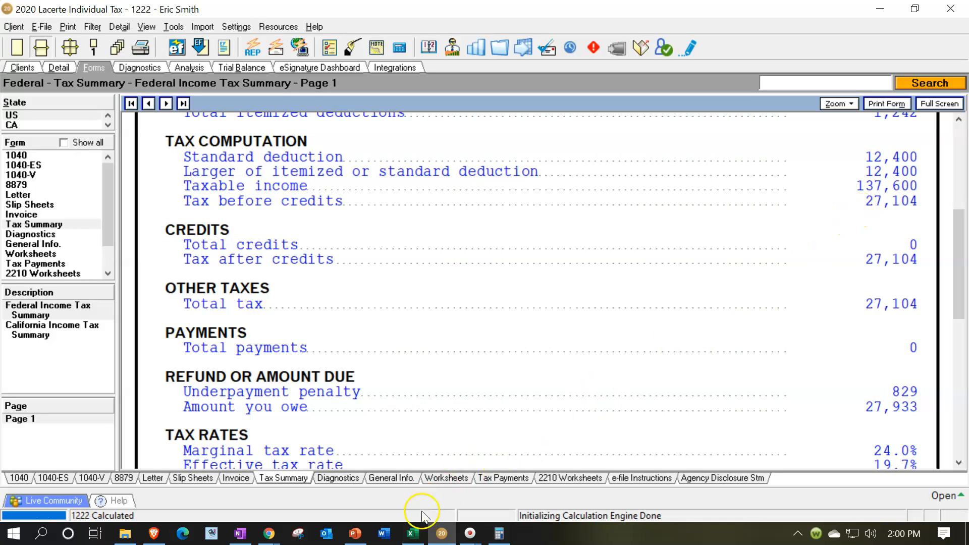
pyautogui.click(414, 534)
pyautogui.click(596, 375)
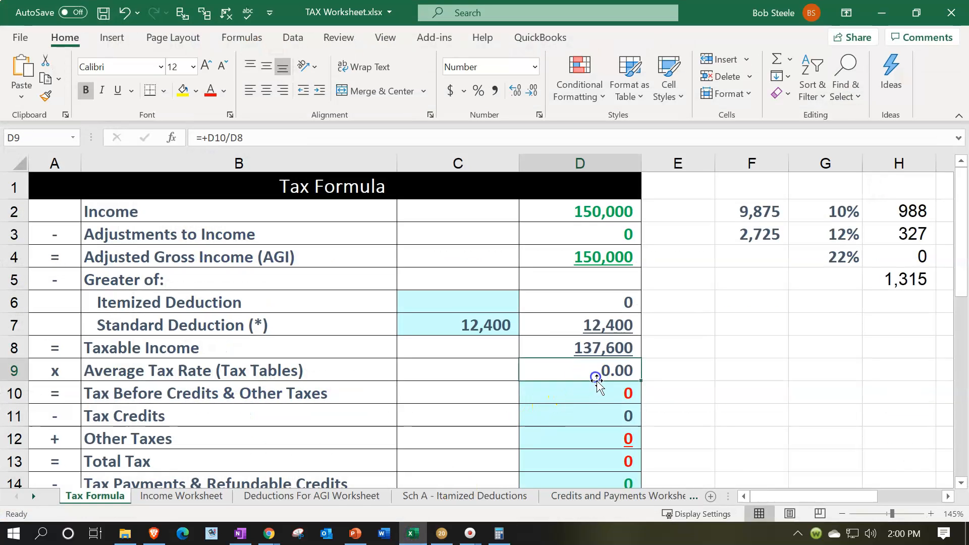
# Step: Enter 27104 as the tax before credits and other taxes in D10
pyautogui.click(582, 396)
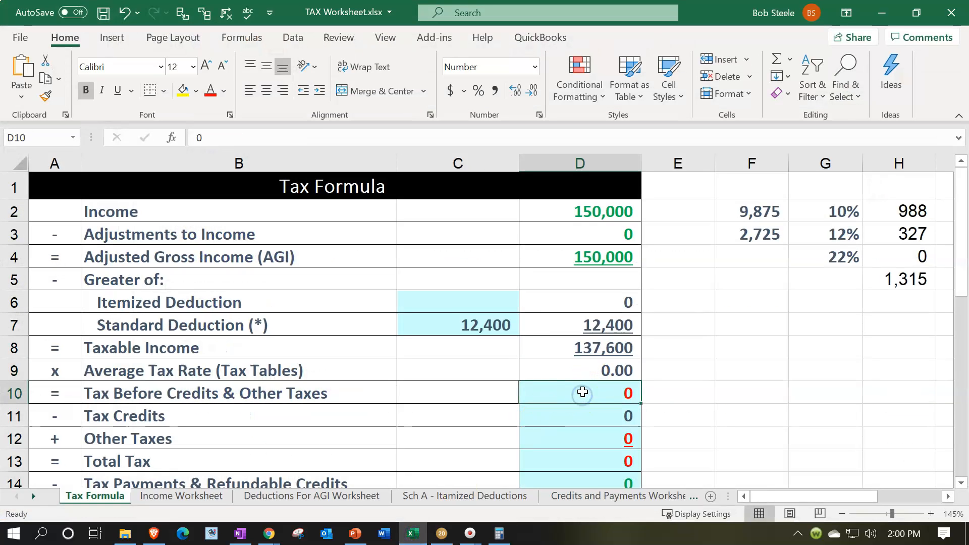
pyautogui.doubleClick(584, 392)
pyautogui.press('BackSpace')
pyautogui.write('27104')
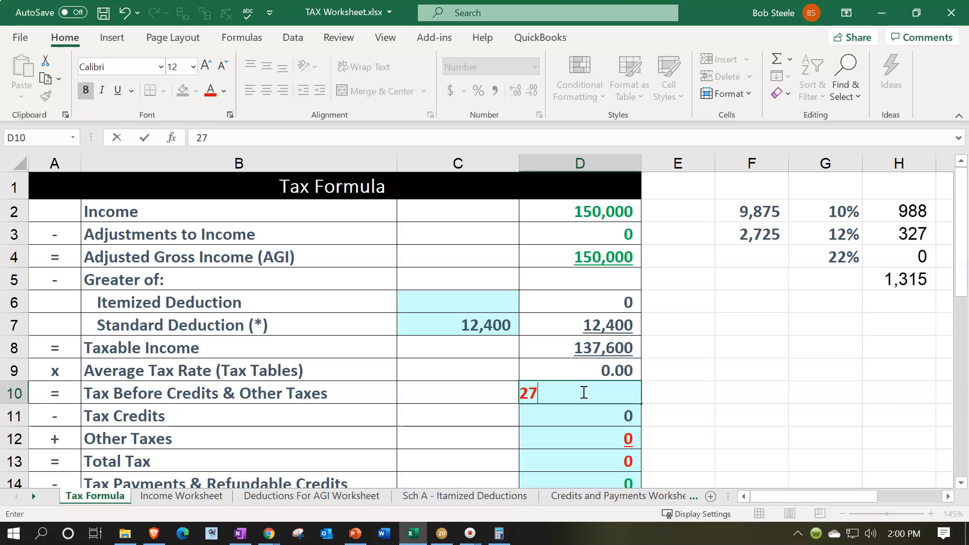
pyautogui.hotkey('ctrl', 'Return')
pyautogui.press('Return')
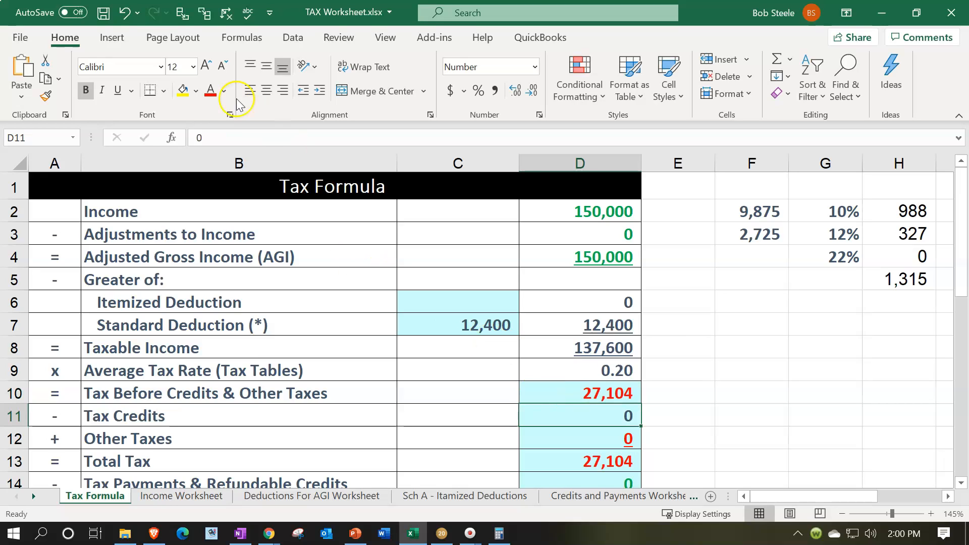
# Step: Undo and redo the tax entry in D10, and inspect the average tax rate formula in D9
pyautogui.click(122, 12)
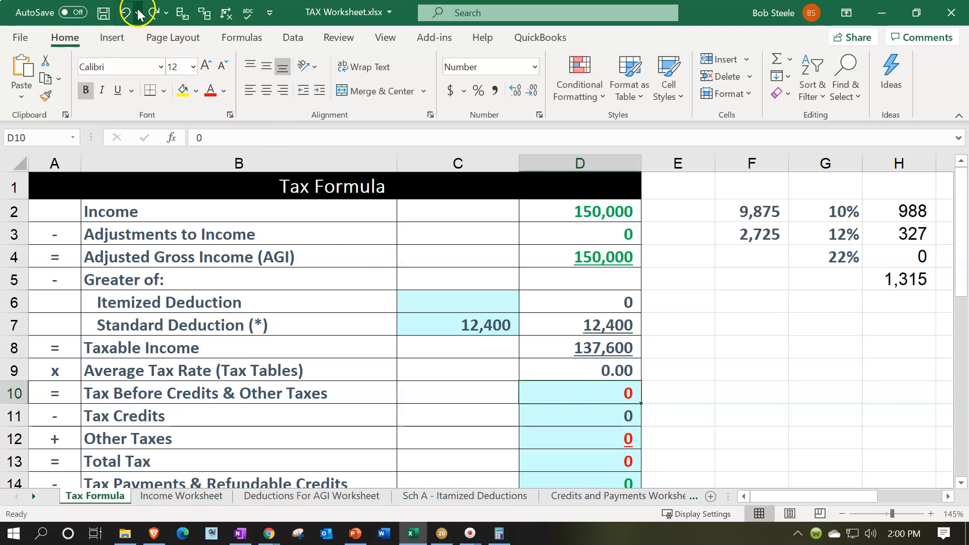
pyautogui.click(160, 17)
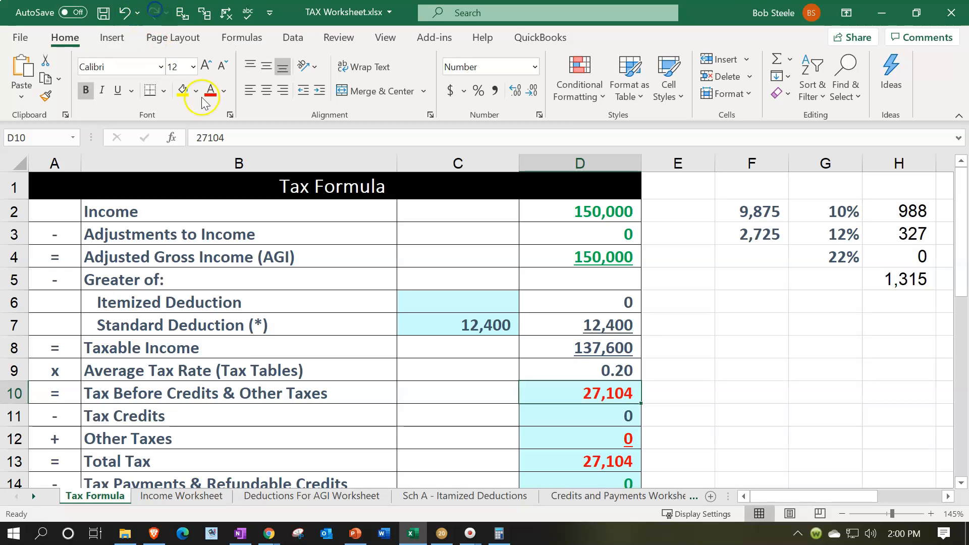
pyautogui.doubleClick(631, 366)
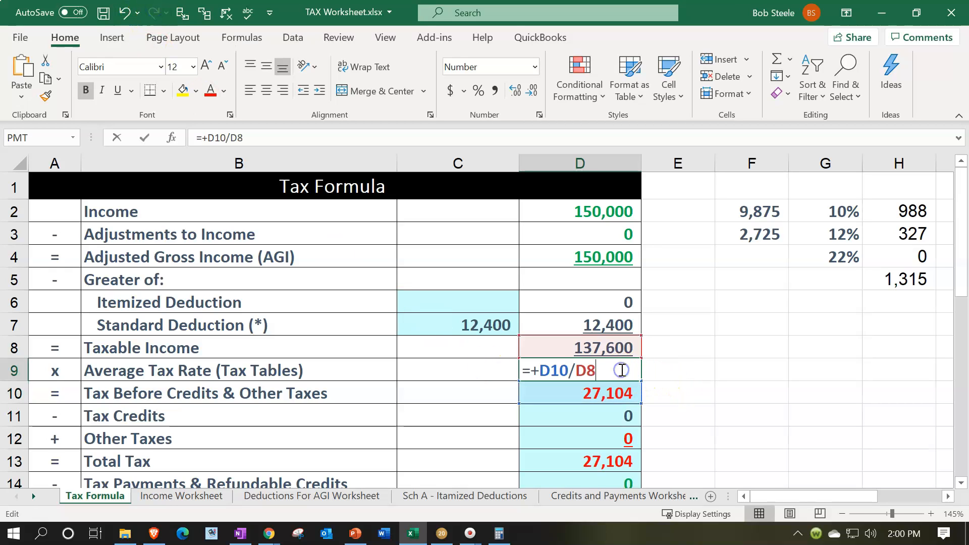
pyautogui.press('Return')
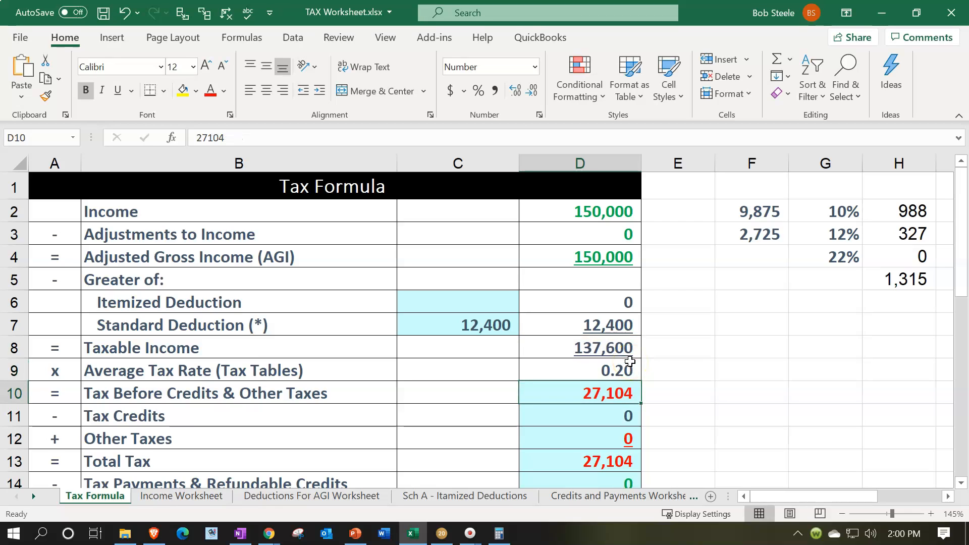
# Step: Format the average tax rate in D9 as a percentage with two decimal places
pyautogui.click(630, 362)
pyautogui.click(511, 91)
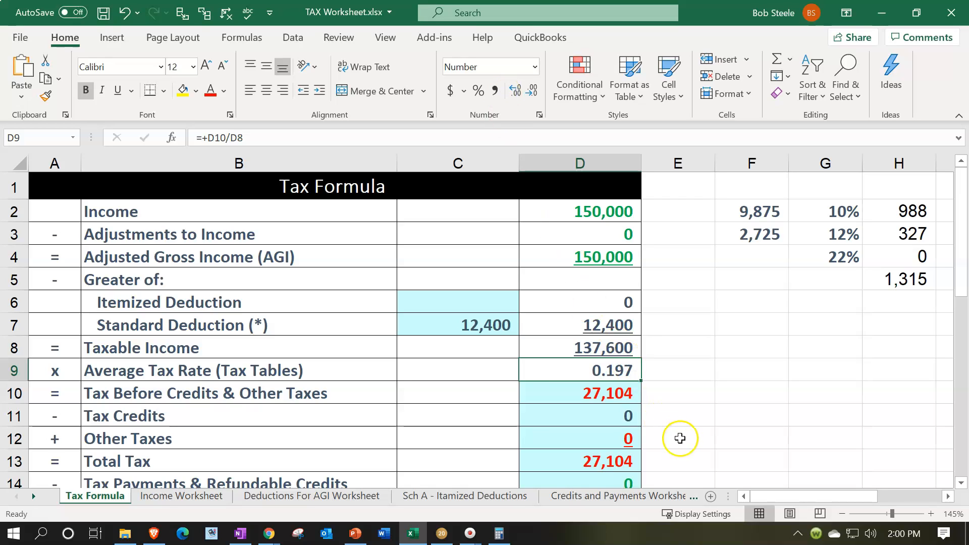
pyautogui.click(477, 90)
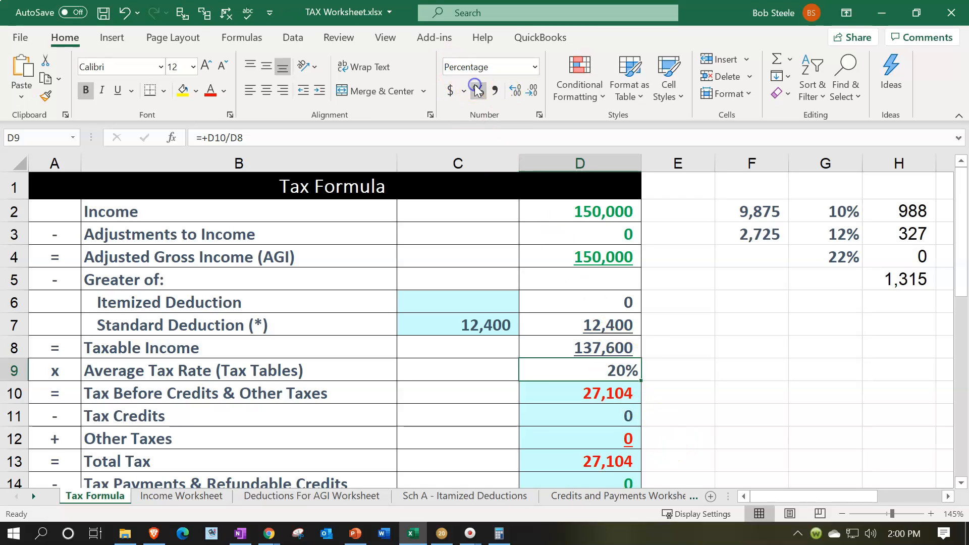
pyautogui.click(514, 91)
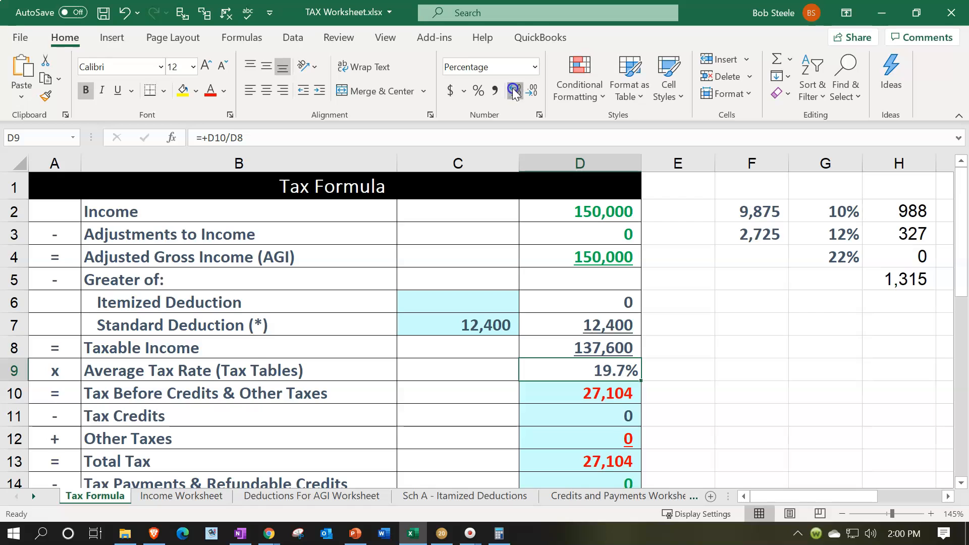
pyautogui.click(514, 91)
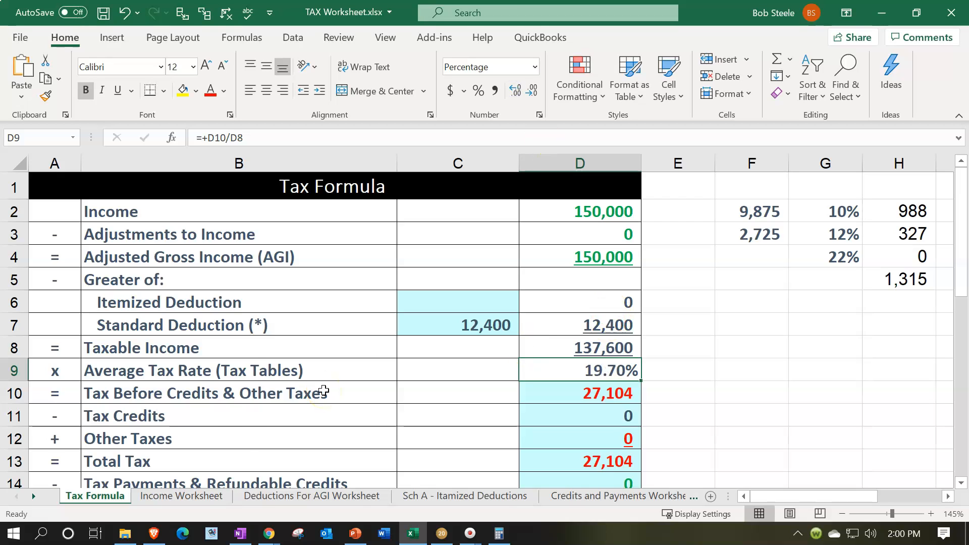
# Step: Switch to the Lacerte tax summary and compare its taxable income and tax rates with the single-filer brackets on the PowerPoint slide
pyautogui.click(441, 536)
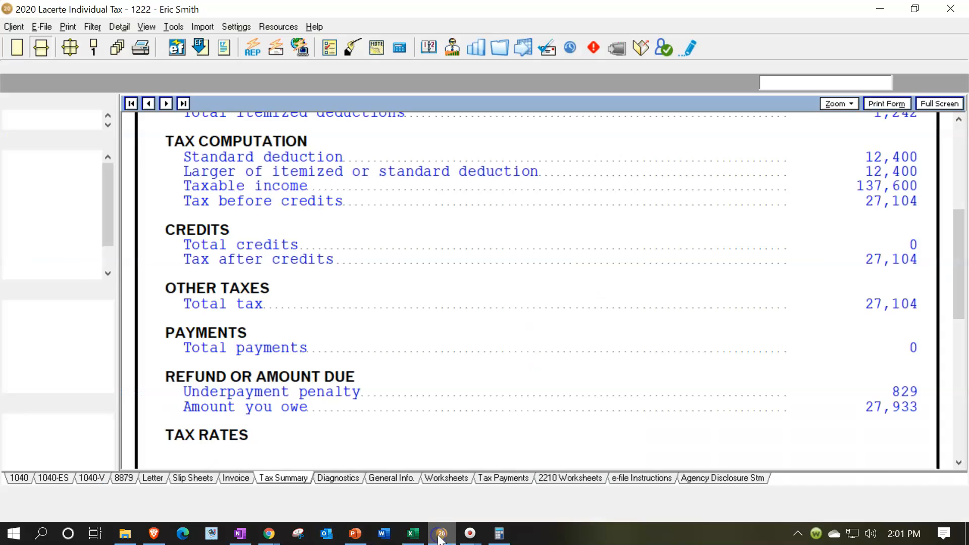
pyautogui.scroll(-3, 615, 372)
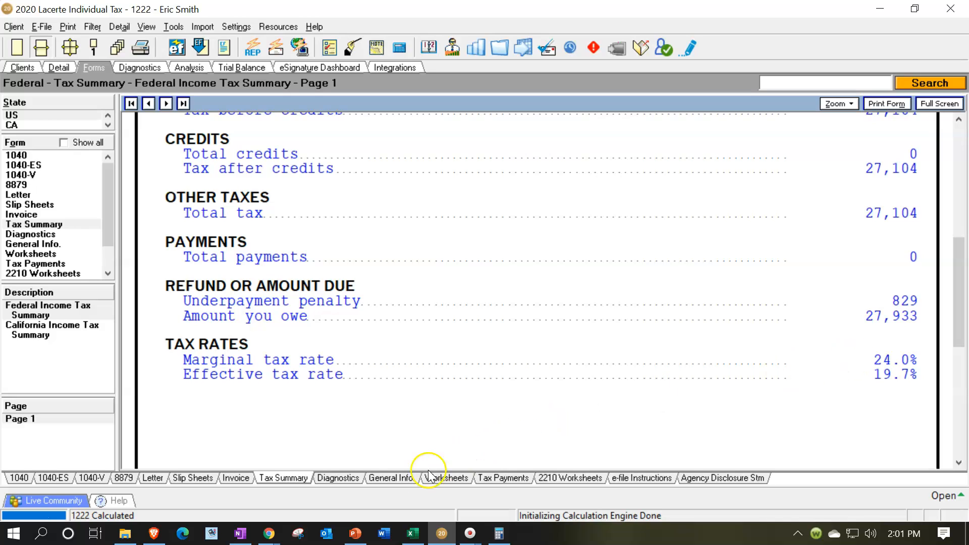
pyautogui.click(355, 533)
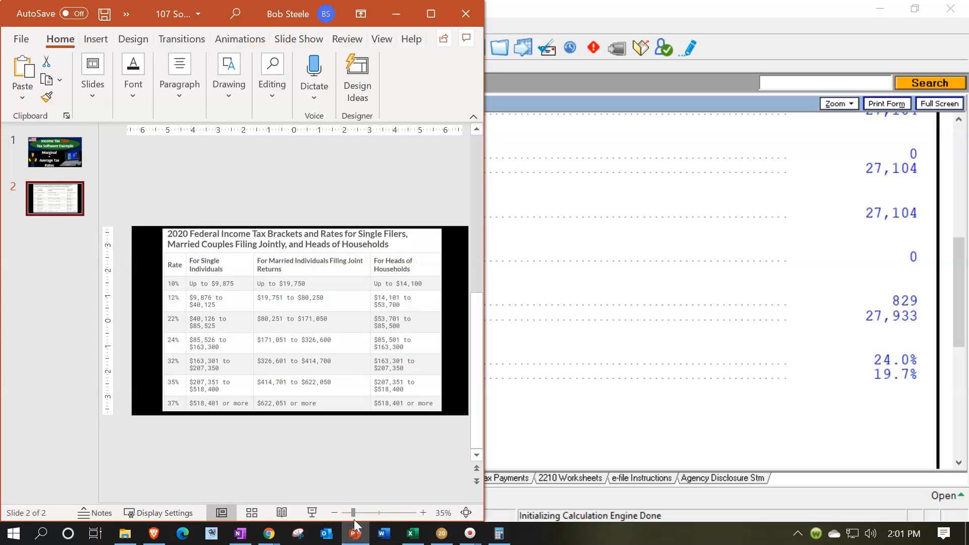
pyautogui.click(569, 274)
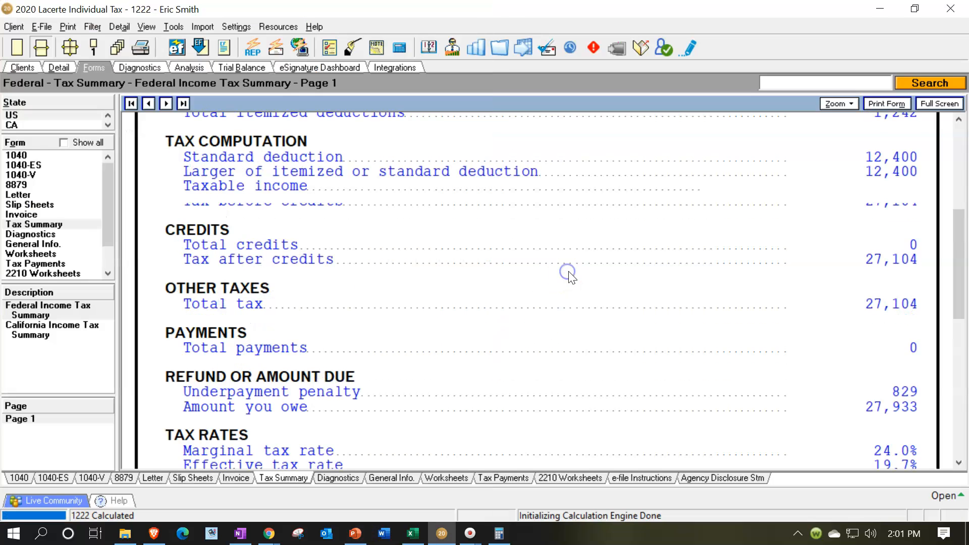
pyautogui.scroll(3, 569, 274)
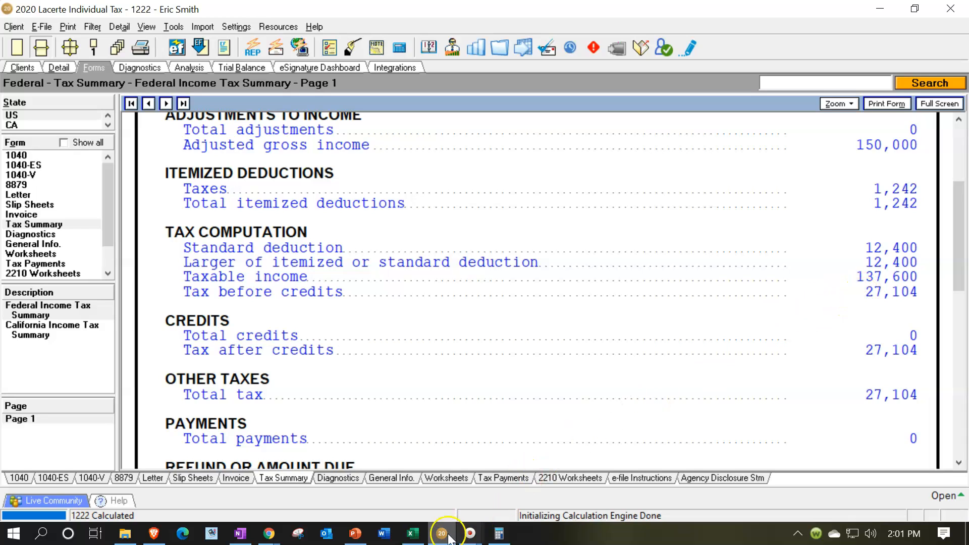
pyautogui.click(355, 533)
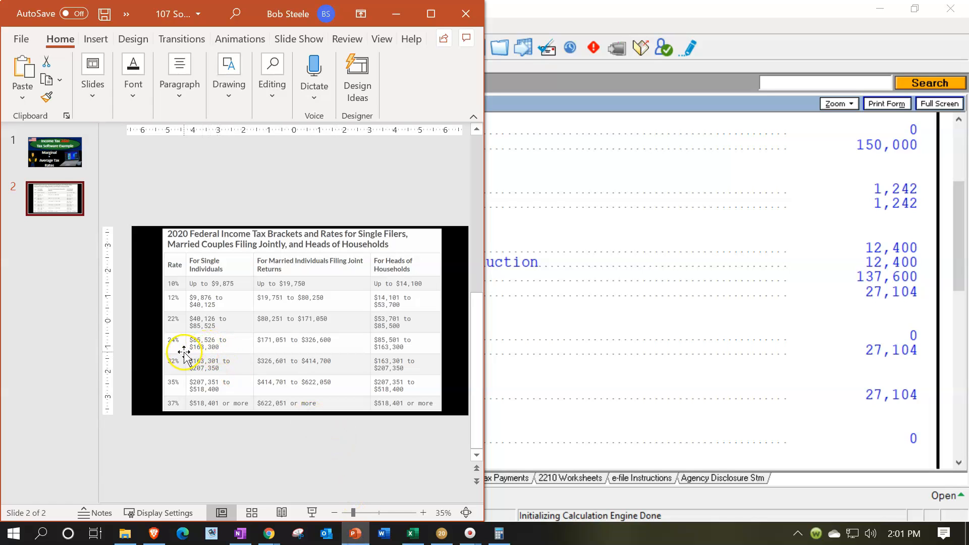
pyautogui.scroll(-4, 747, 313)
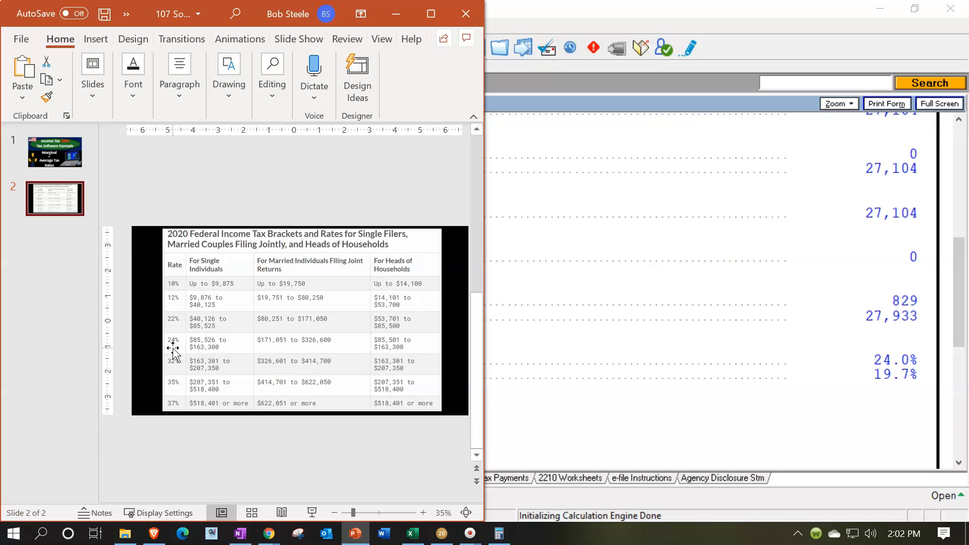
pyautogui.click(404, 16)
pyautogui.scroll(10, 354, 222)
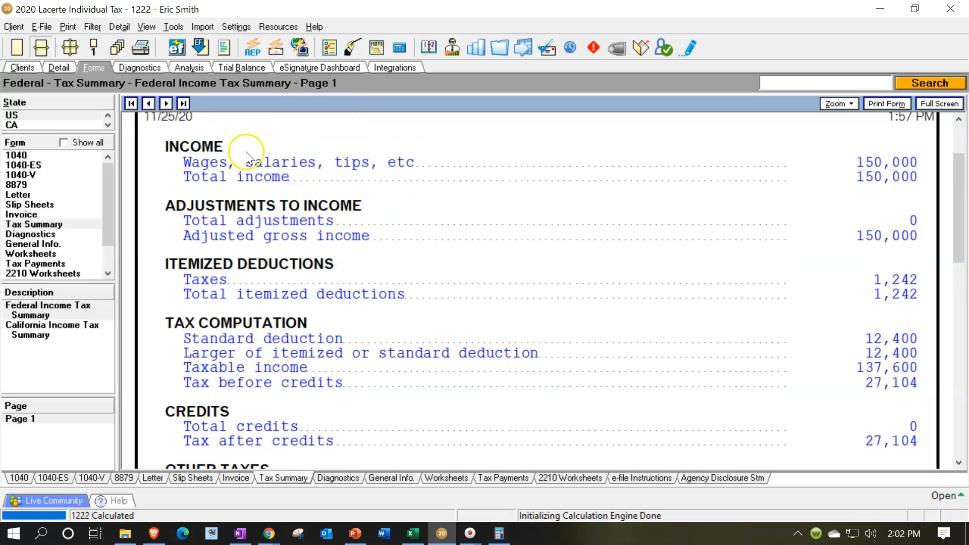
# Step: Set the wages of the W-2 in Lacerte's detail input to 60,000
pyautogui.click(60, 67)
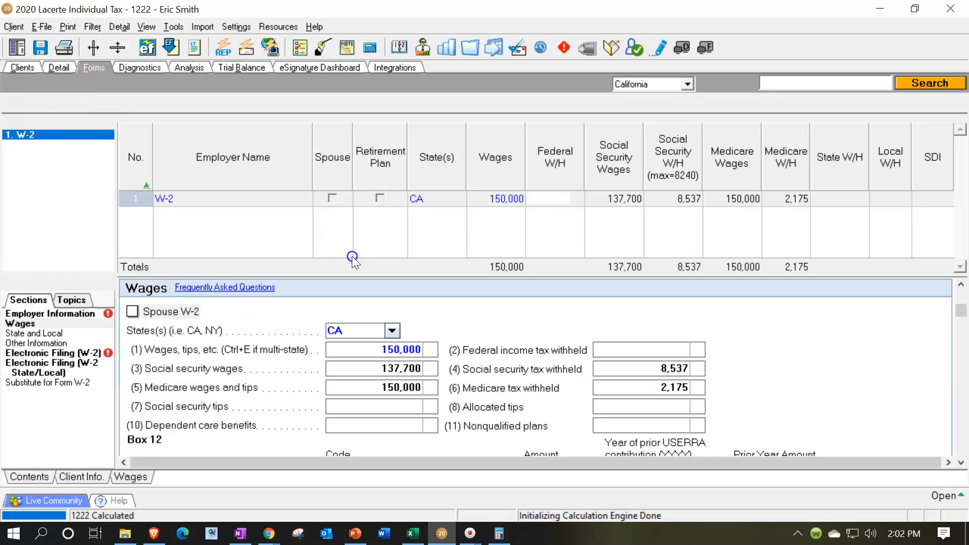
pyautogui.click(485, 200)
pyautogui.write('60000')
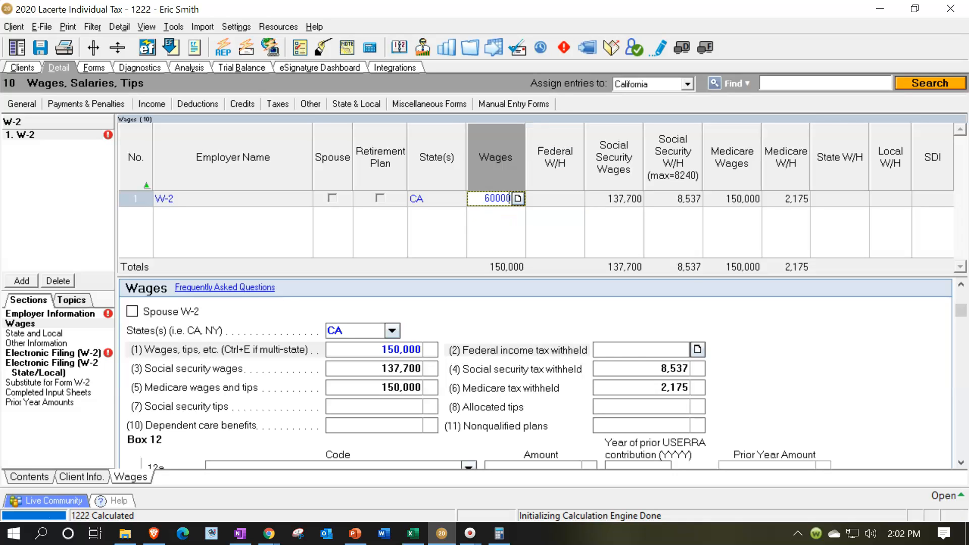
pyautogui.press('Tab')
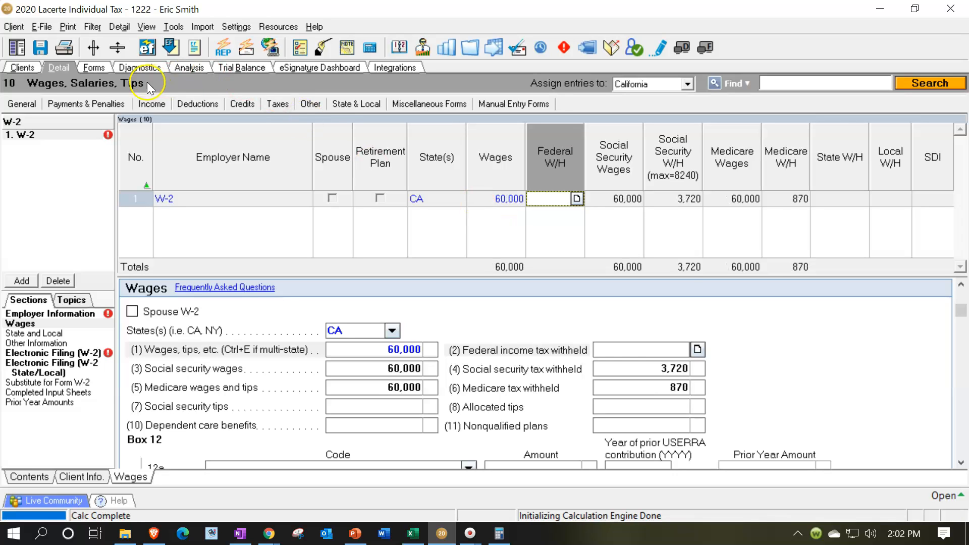
# Step: Review the tax summary for the 60,000 wages and compare its taxable income and marginal and effective rates with the PowerPoint bracket table
pyautogui.click(96, 68)
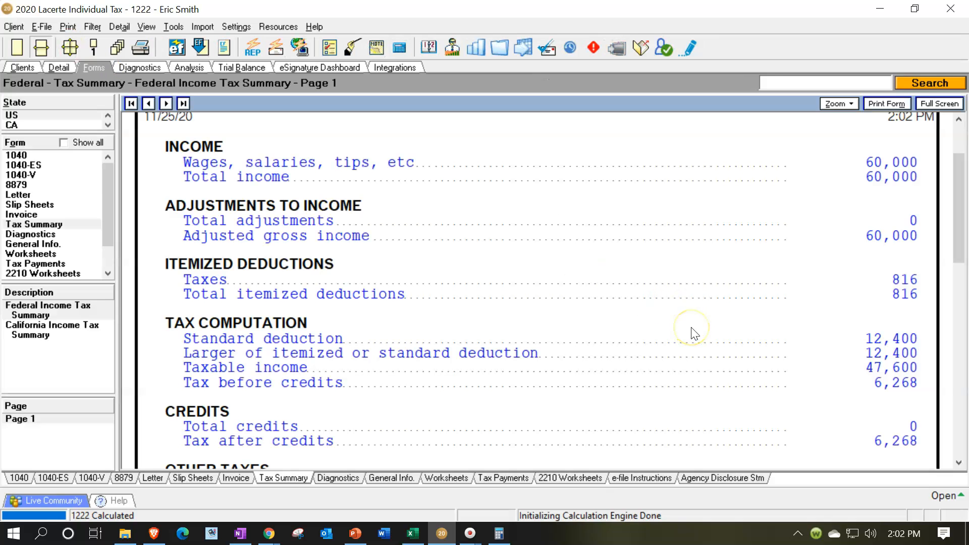
pyautogui.scroll(-2, 694, 333)
pyautogui.scroll(-4, 695, 333)
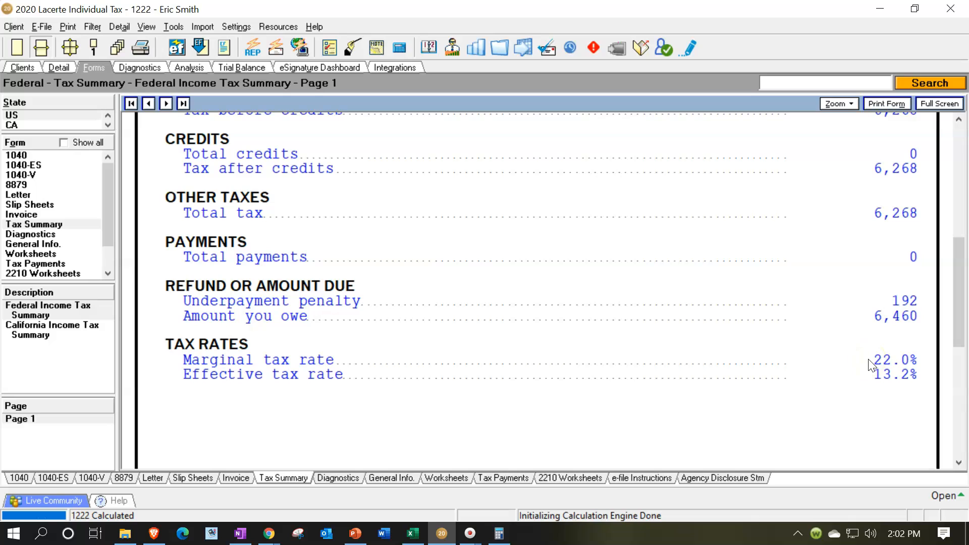
pyautogui.scroll(2, 871, 364)
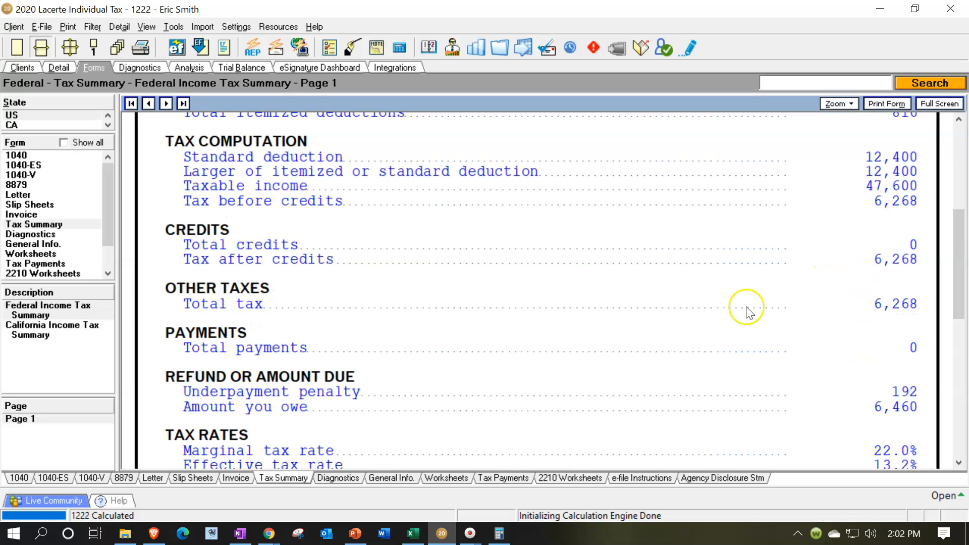
pyautogui.click(355, 540)
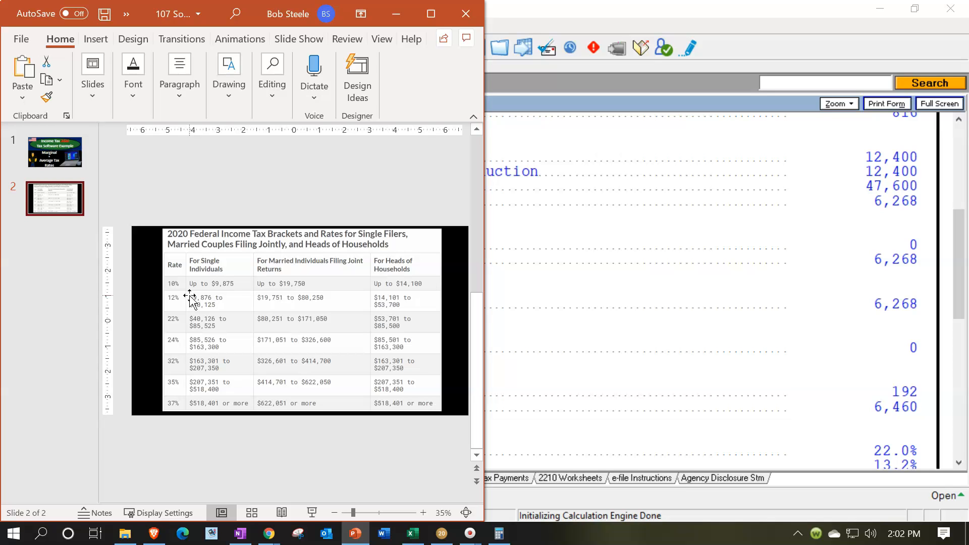
pyautogui.click(636, 298)
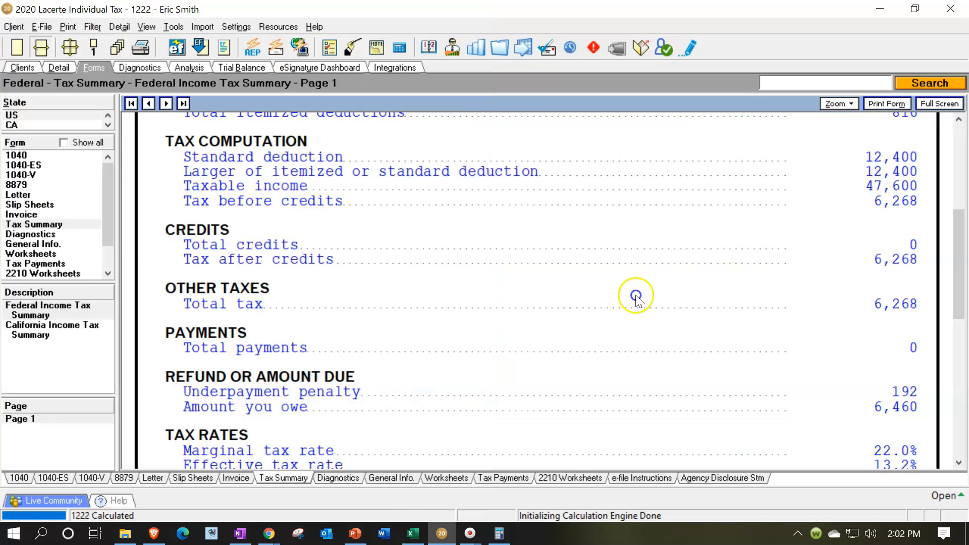
pyautogui.scroll(-3, 637, 299)
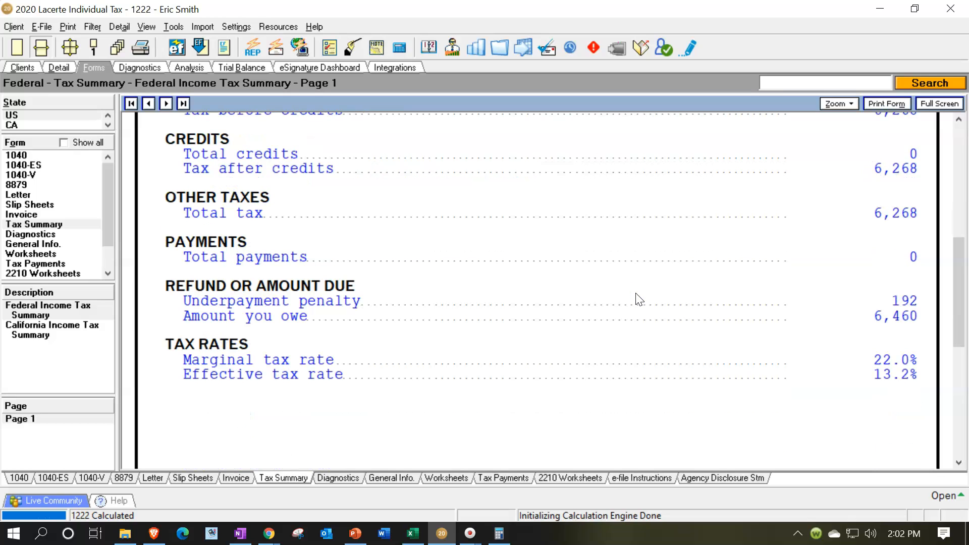
# Step: Set the wages of the W-2 in Lacerte's detail input to 30,000
pyautogui.click(59, 68)
pyautogui.click(492, 200)
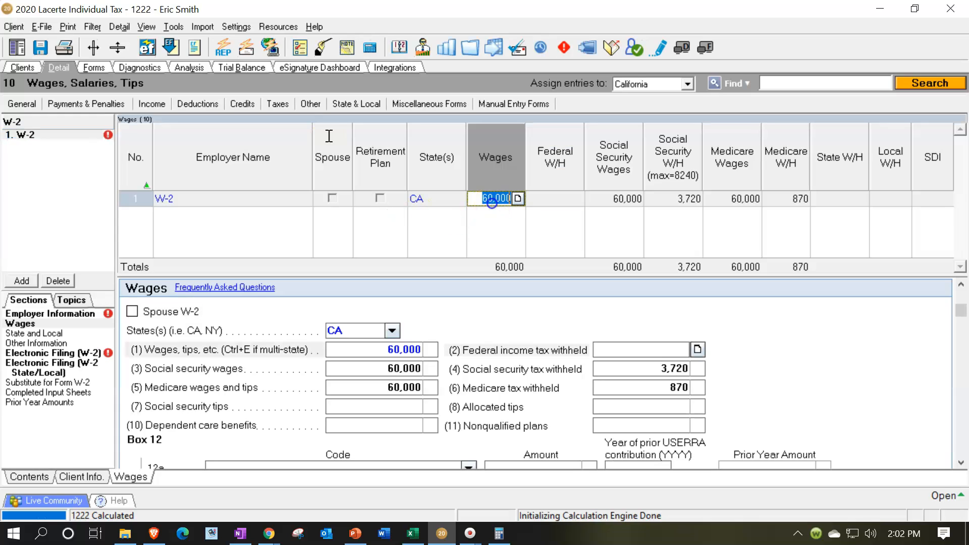
pyautogui.write('3')
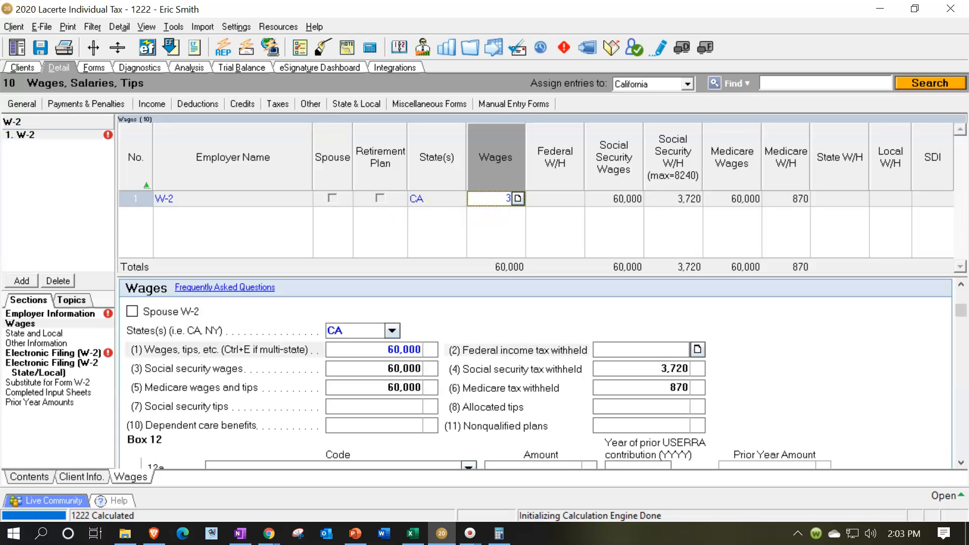
pyautogui.write('0,000')
pyautogui.press('Tab')
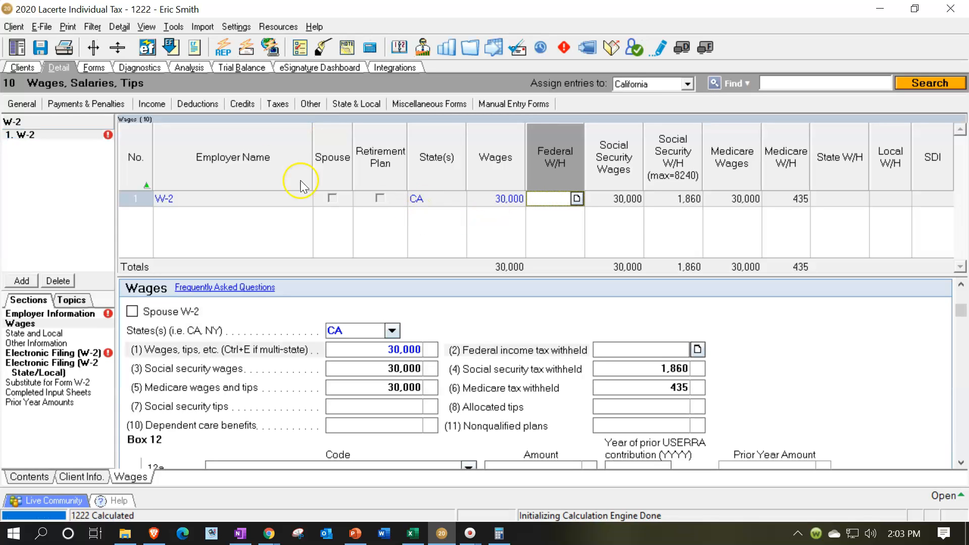
# Step: Review the tax summary for the 30,000 wages and compare its taxable income and tax rates with the single-filer brackets on the PowerPoint slide
pyautogui.click(94, 67)
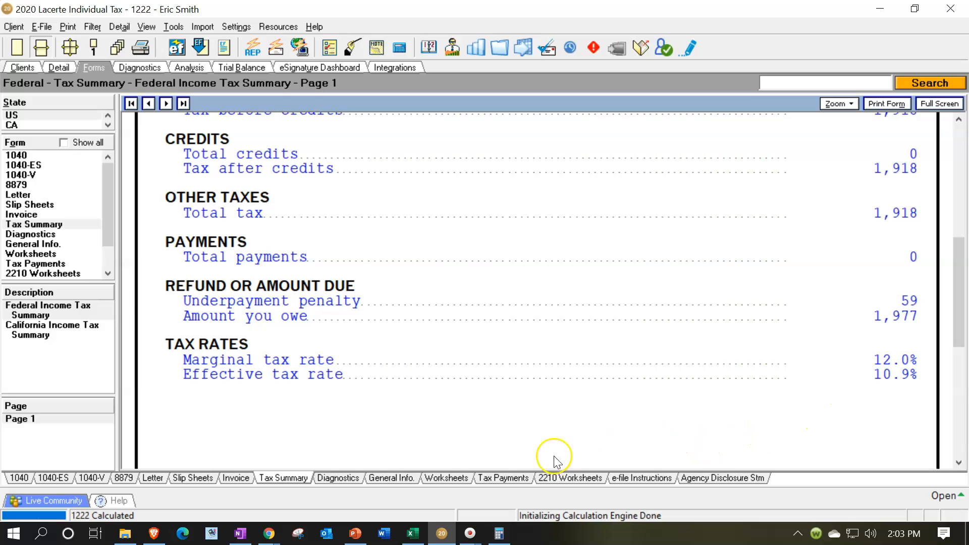
pyautogui.scroll(3, 536, 443)
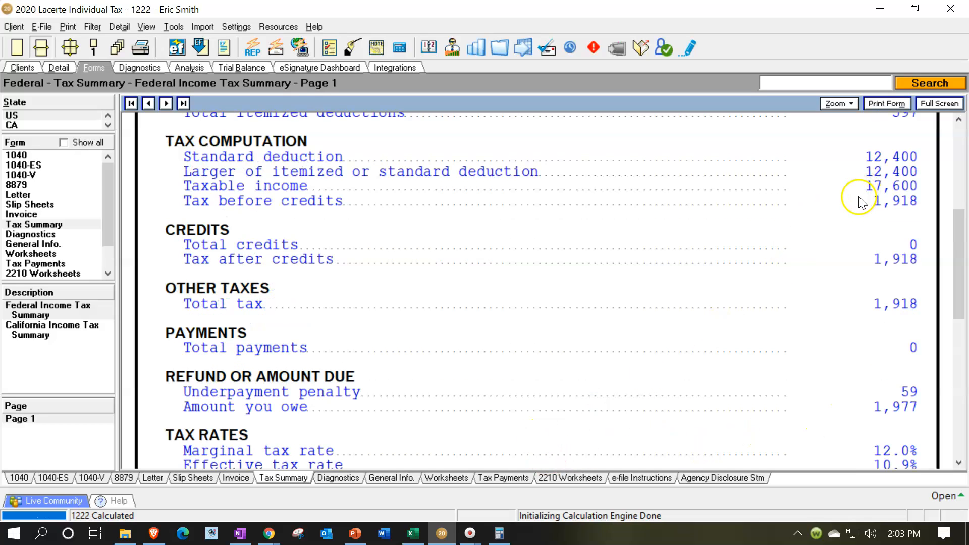
pyautogui.scroll(-3, 802, 248)
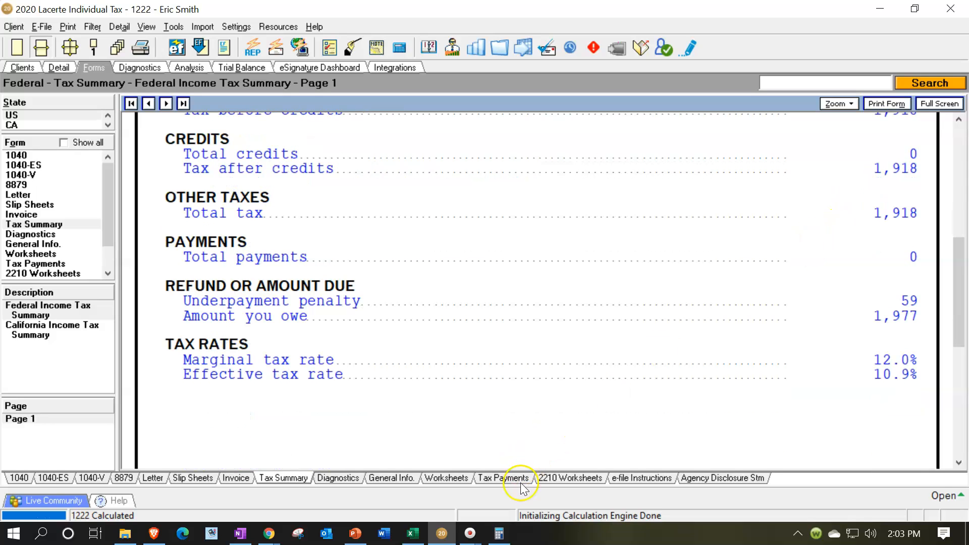
pyautogui.click(355, 533)
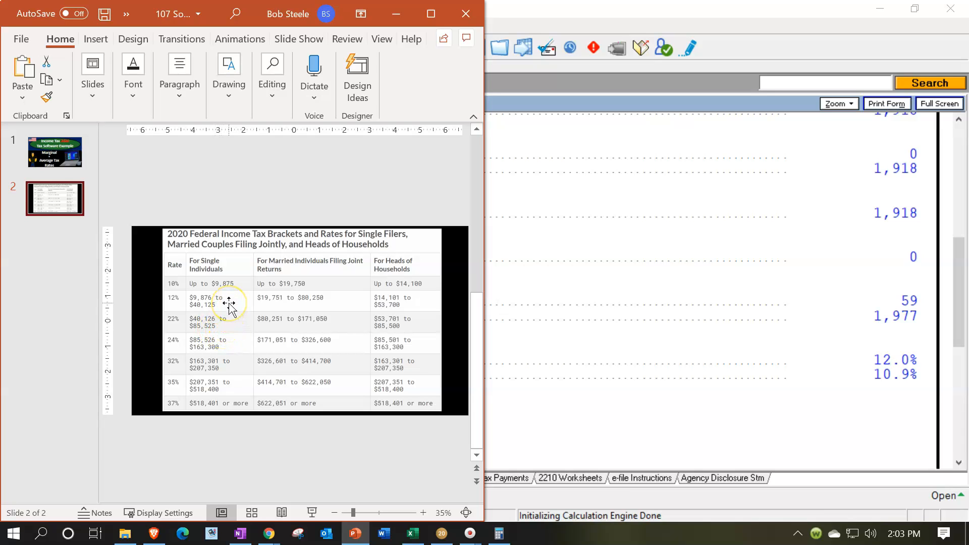
pyautogui.click(551, 210)
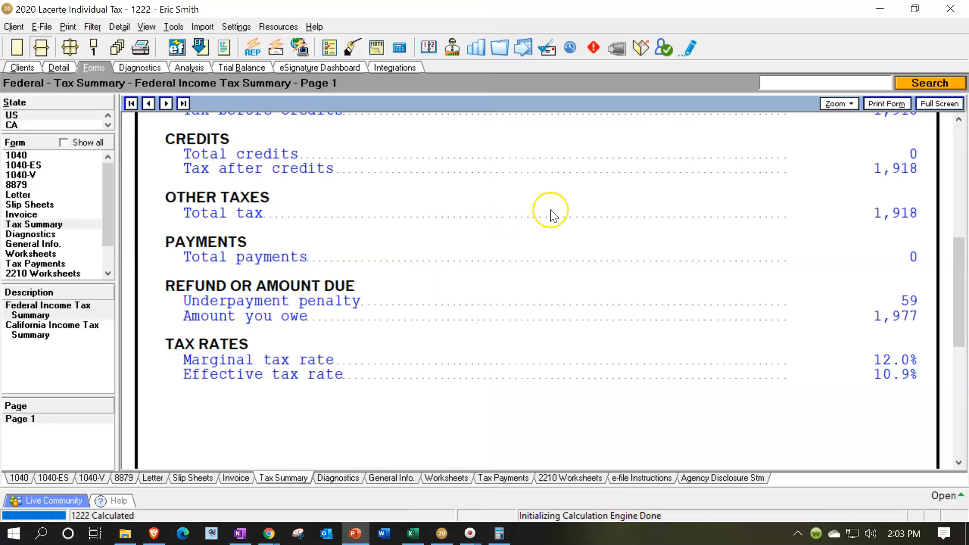
# Step: Compare the joint return's filing status on Form 1040 with the married filing jointly brackets on the PowerPoint slide
pyautogui.click(58, 67)
pyautogui.click(269, 180)
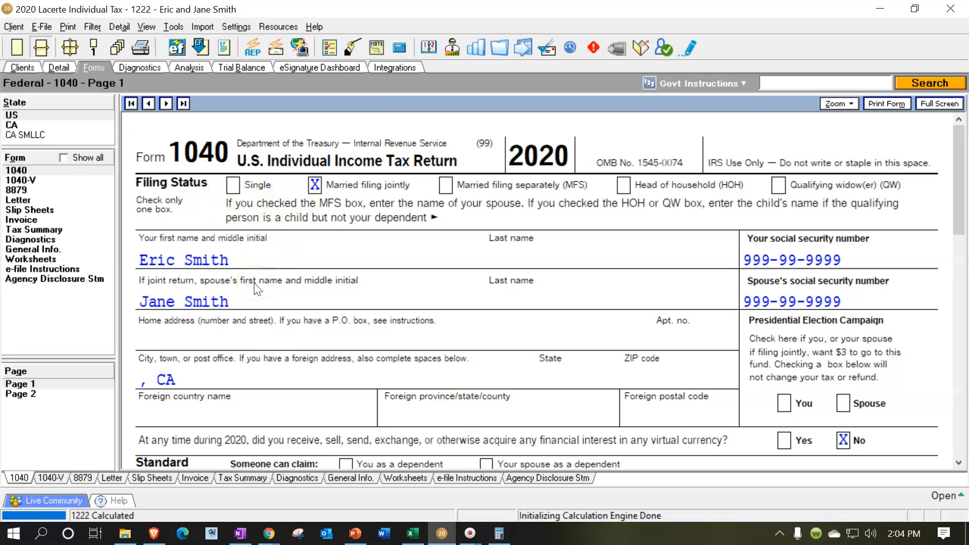
pyautogui.click(356, 534)
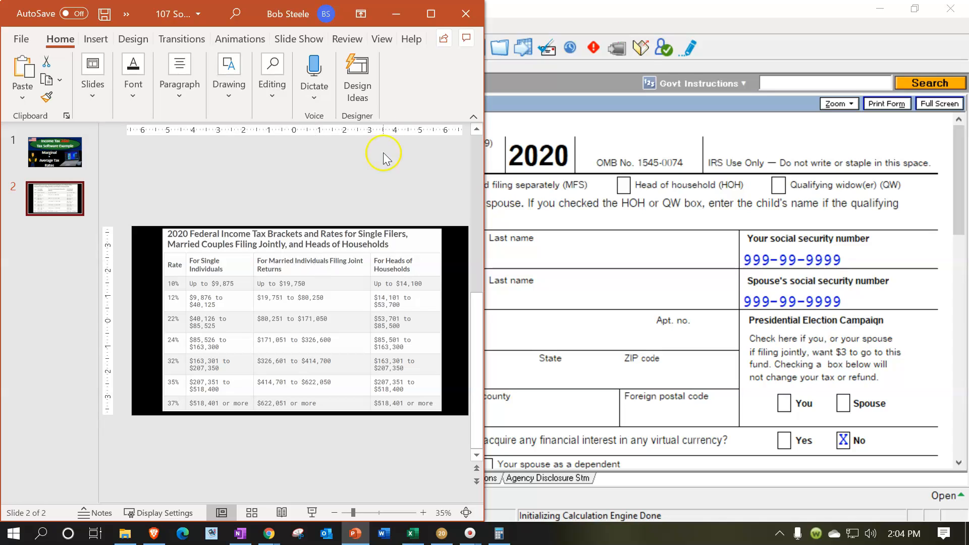
pyautogui.click(398, 15)
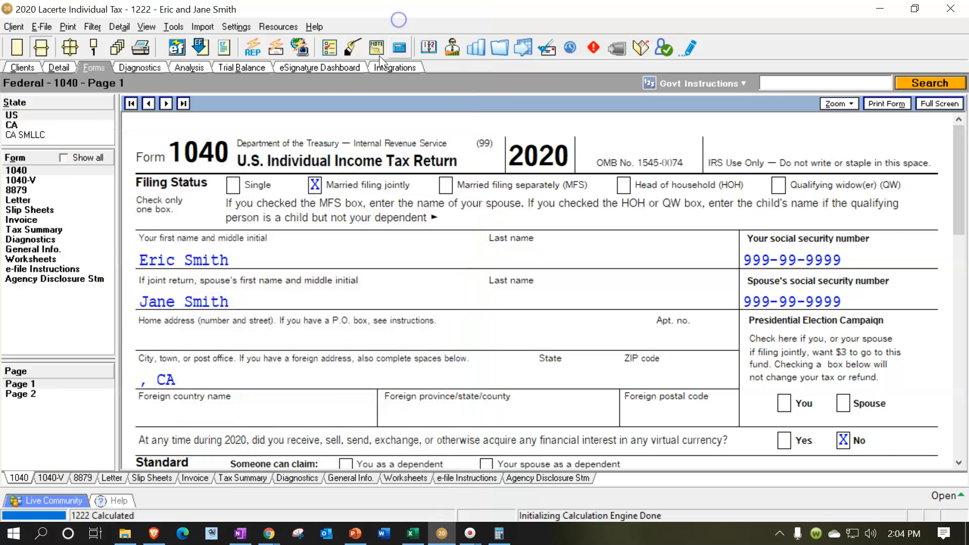
# Step: Examine the wages, standard deduction and taxable income of the joint return on page 1 of Form 1040
pyautogui.scroll(-10, 553, 299)
pyautogui.scroll(-3, 744, 294)
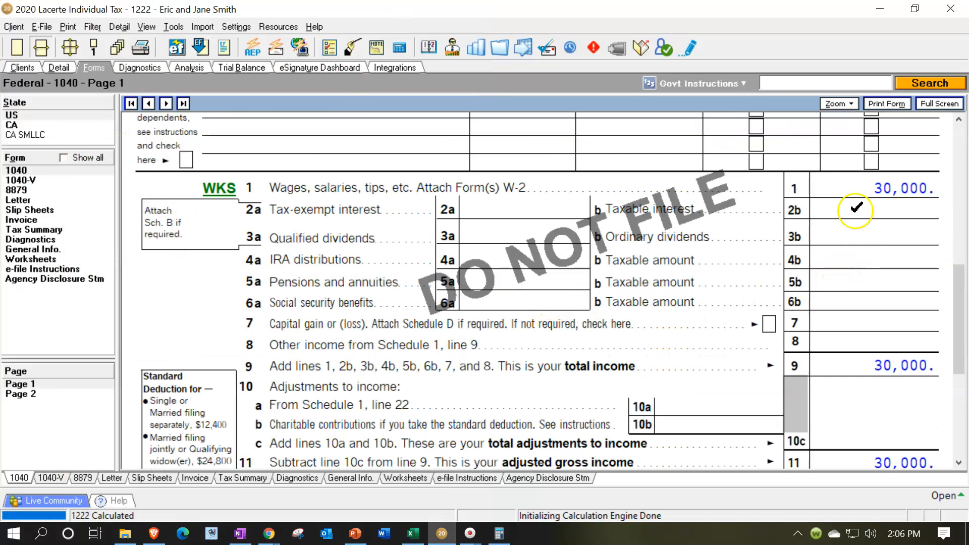
pyautogui.scroll(-3, 855, 205)
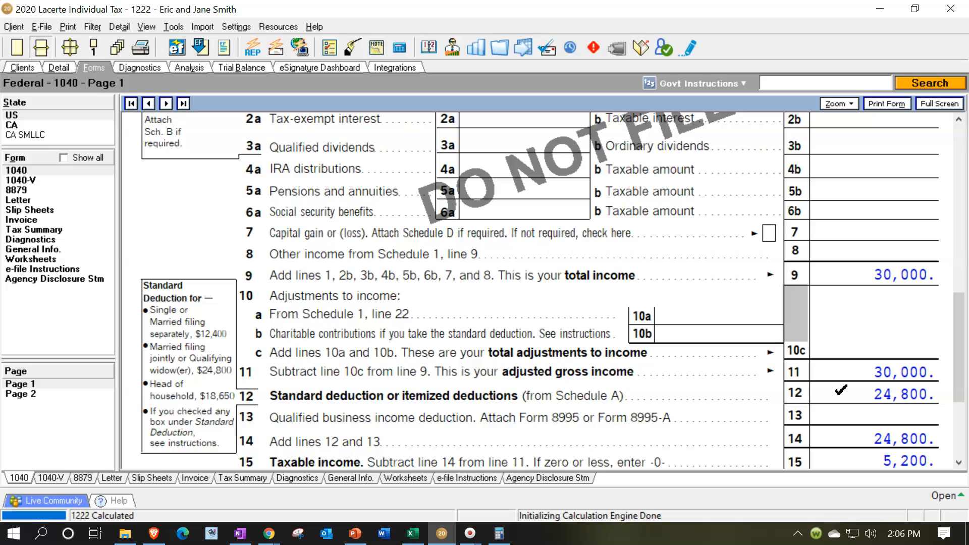
pyautogui.click(842, 450)
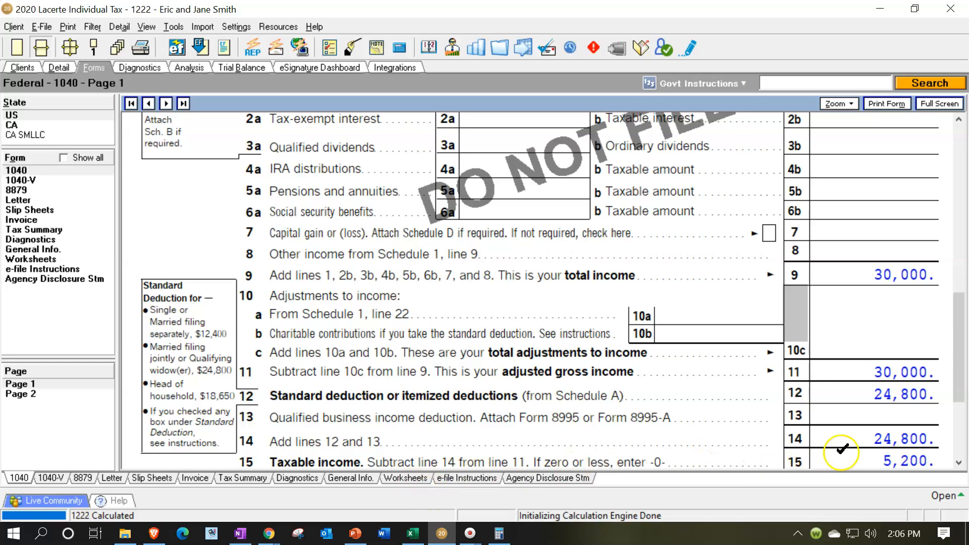
# Step: Switch to the Excel tax worksheet and set the W-2 income in C3 of the Income Worksheet to 30,000
pyautogui.click(412, 534)
pyautogui.click(448, 353)
pyautogui.click(461, 325)
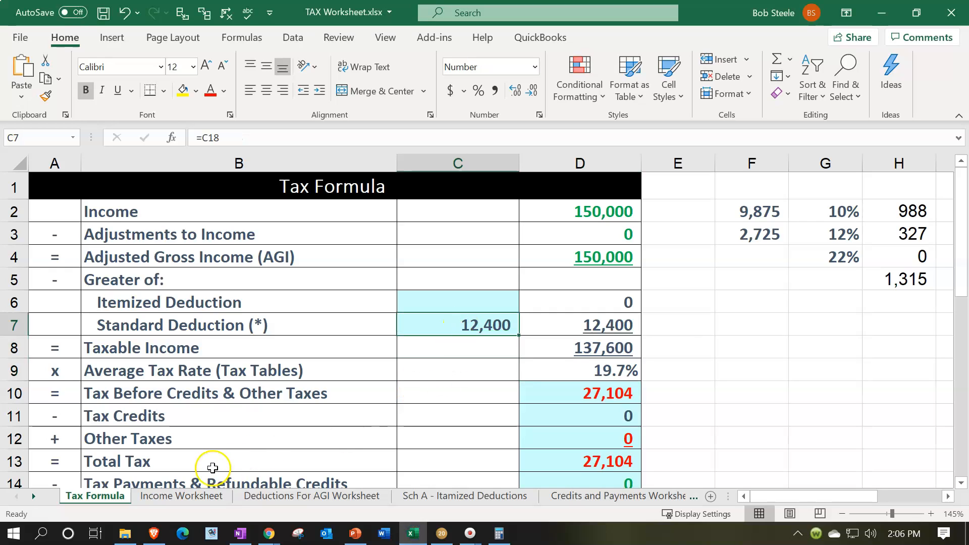
pyautogui.click(181, 495)
pyautogui.click(437, 247)
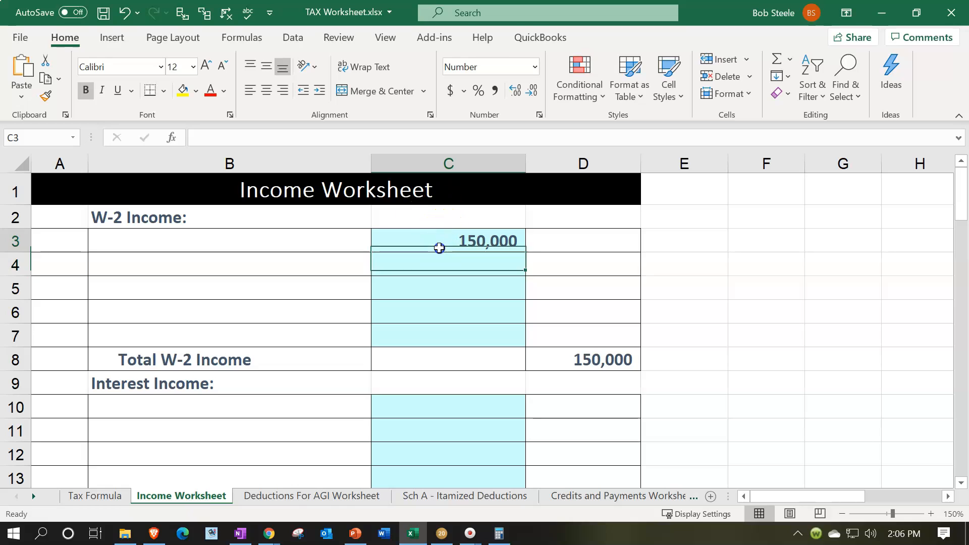
pyautogui.write('30,0')
pyautogui.write('00')
pyautogui.press('Return')
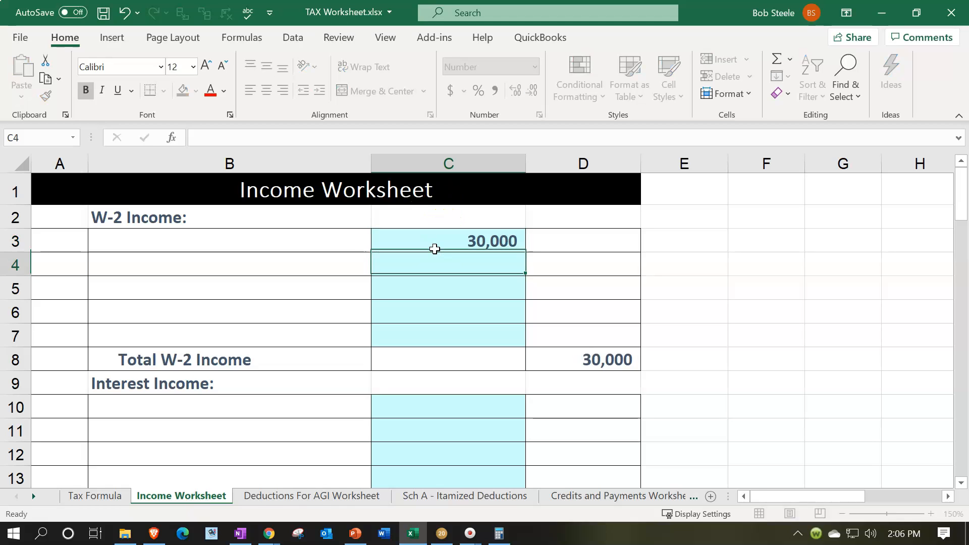
# Step: Link the standard deduction in C7 of the Tax Formula sheet to the MFJ or Qualifying widow amount with =C19
pyautogui.click(101, 496)
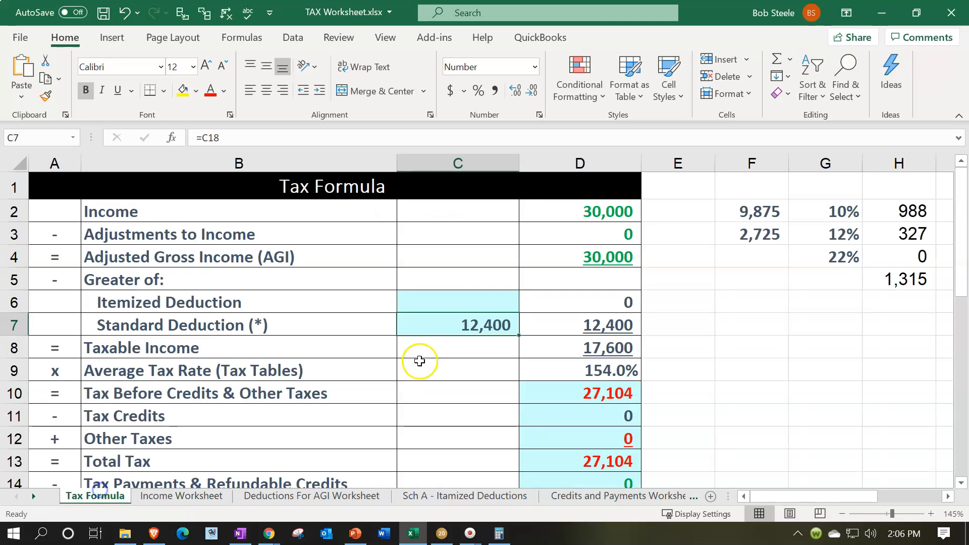
pyautogui.write('=')
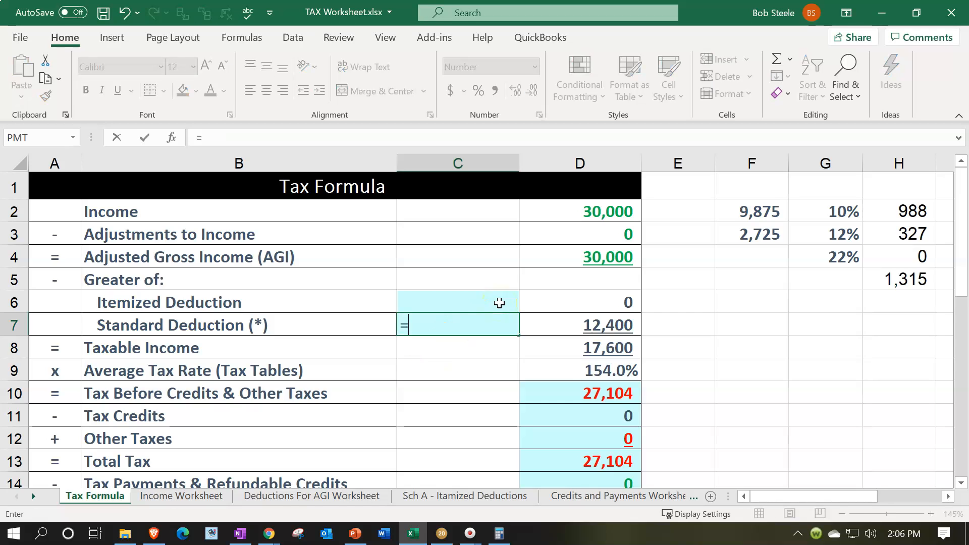
pyautogui.scroll(-4, 498, 318)
pyautogui.click(482, 324)
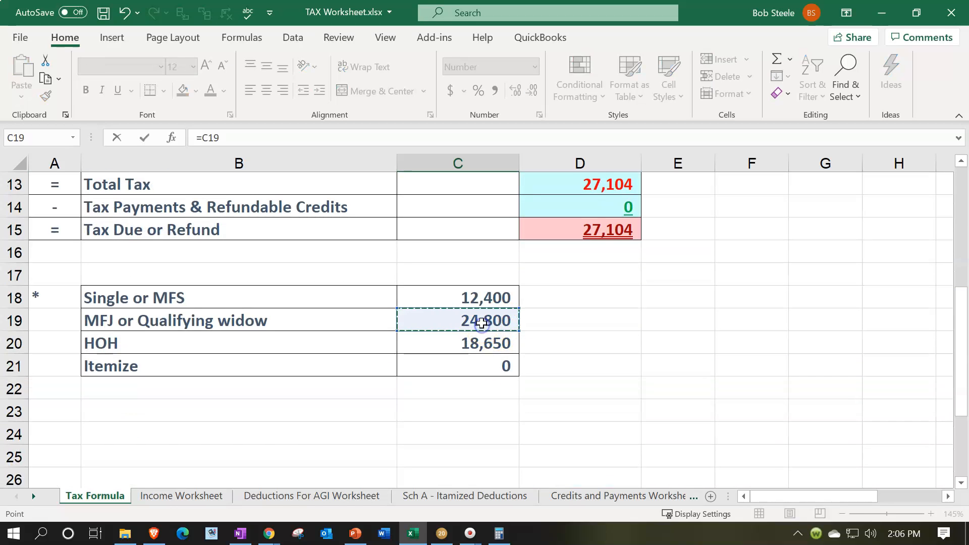
pyautogui.press('Return')
pyautogui.scroll(2, 482, 324)
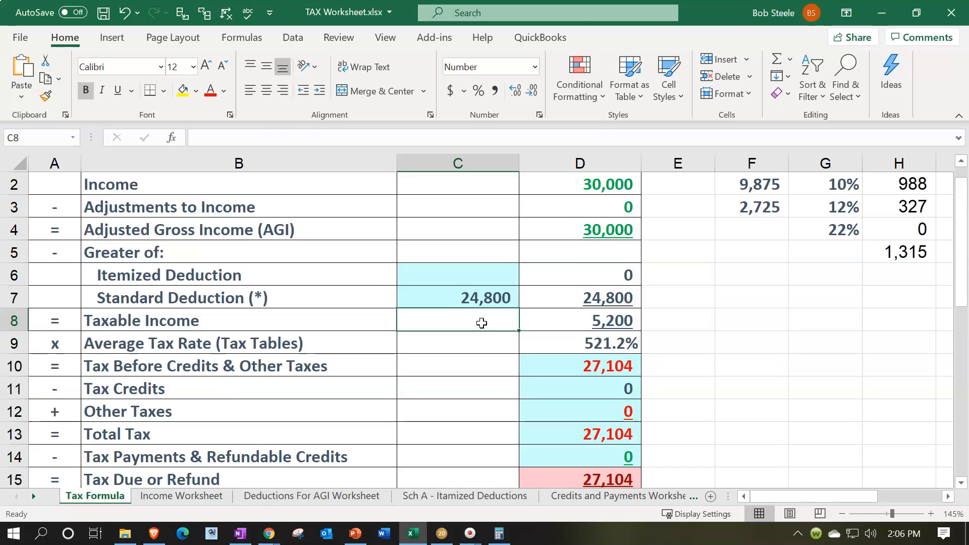
# Step: Clear the tax before credits and other taxes in D10 and check the taxable income formula in D8
pyautogui.click(591, 360)
pyautogui.press('Delete')
pyautogui.press('Down')
pyautogui.press('Up')
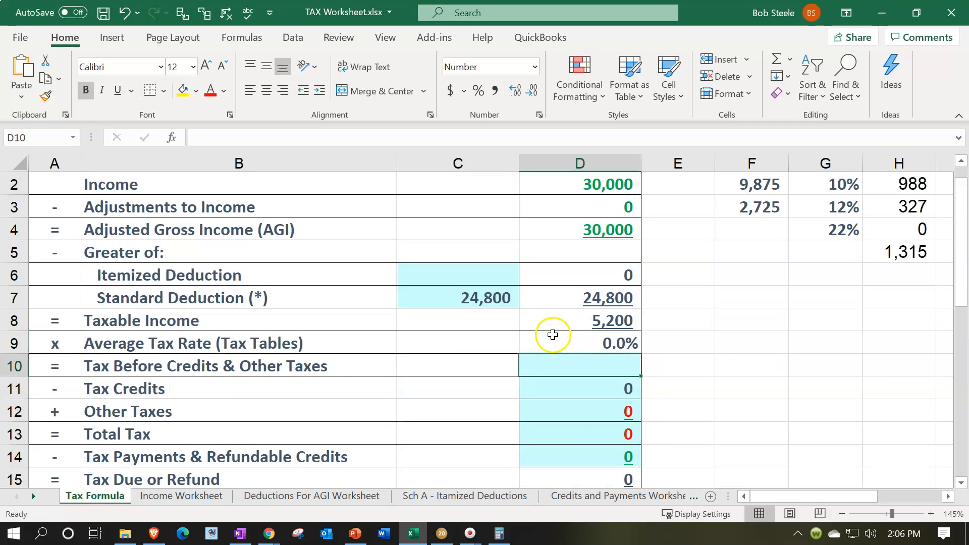
pyautogui.click(591, 326)
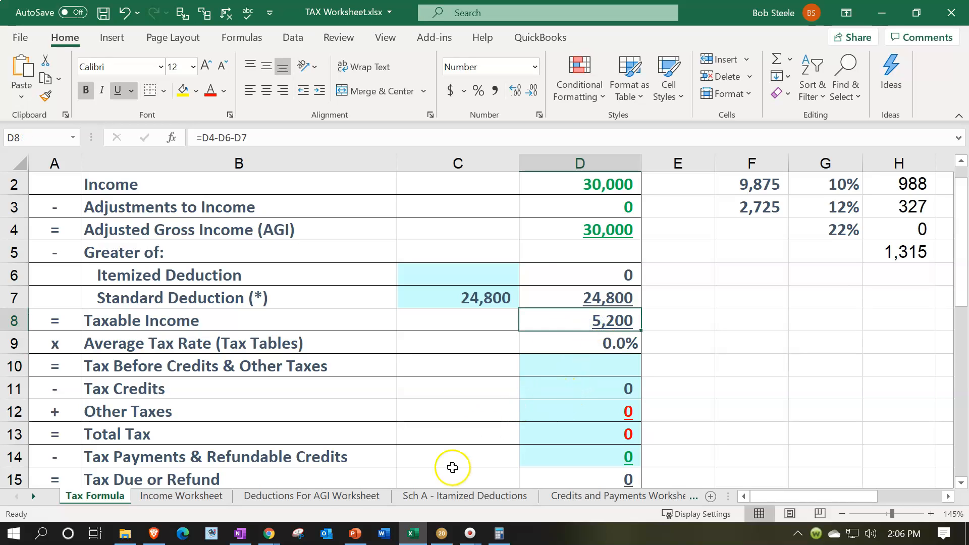
# Step: Switch to Lacerte and examine the tax on page 2 of Form 1040 and the tax rates in the federal tax summary
pyautogui.click(442, 534)
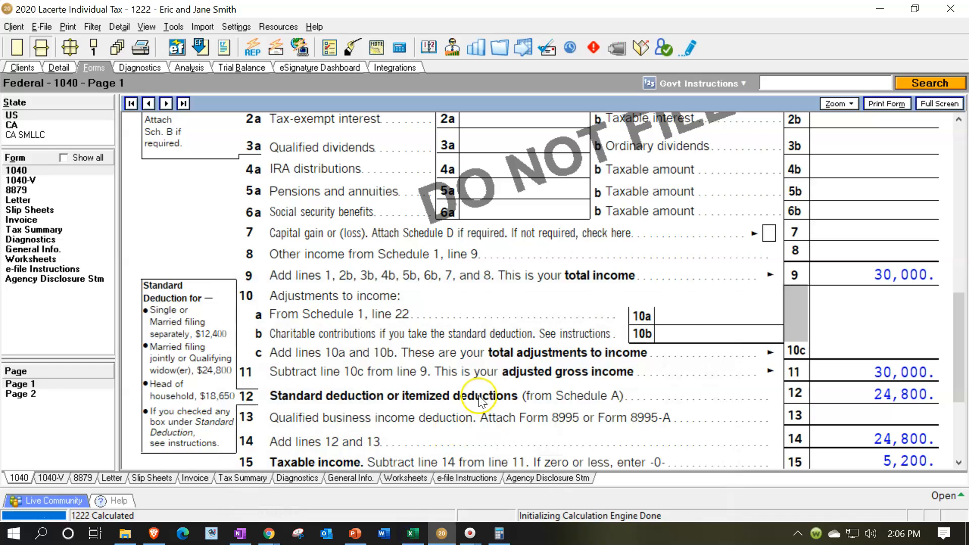
pyautogui.click(80, 395)
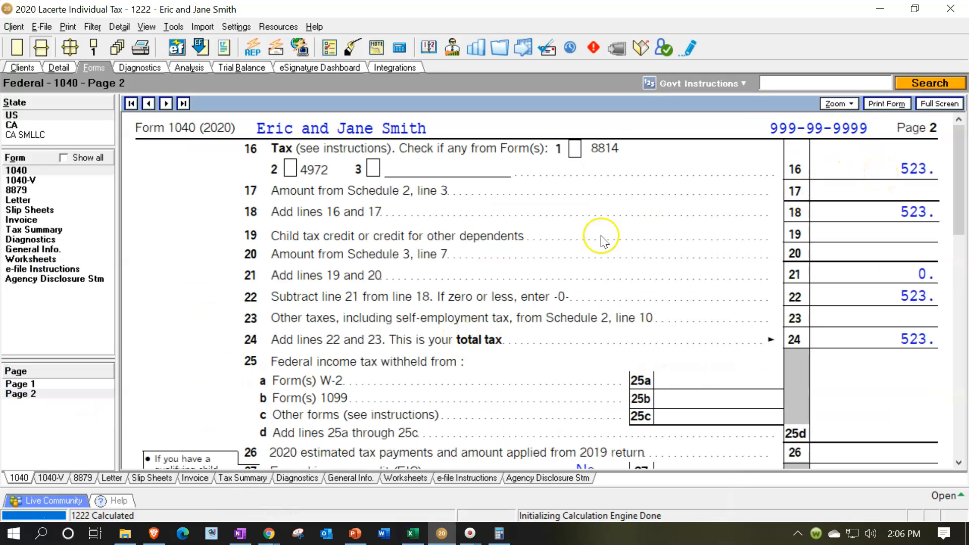
pyautogui.click(48, 231)
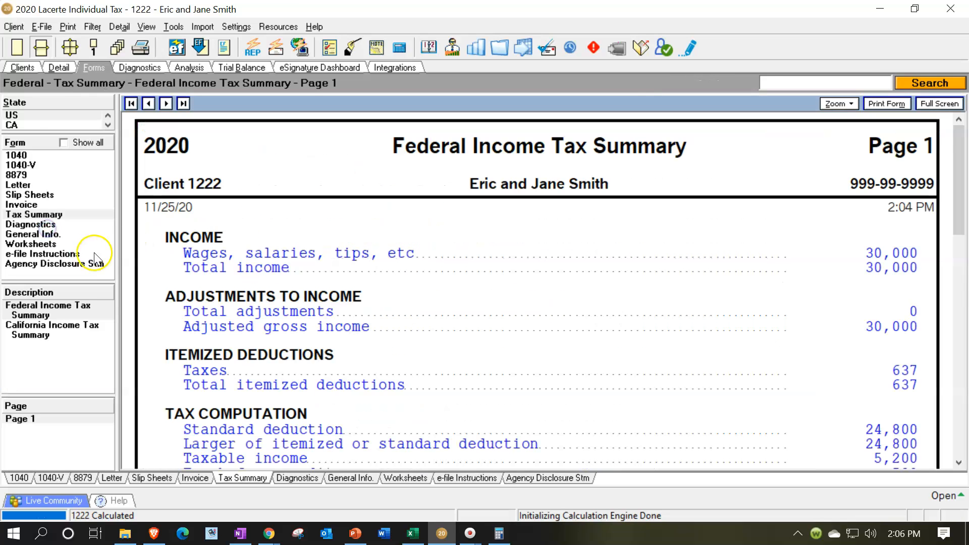
pyautogui.scroll(-5, 736, 394)
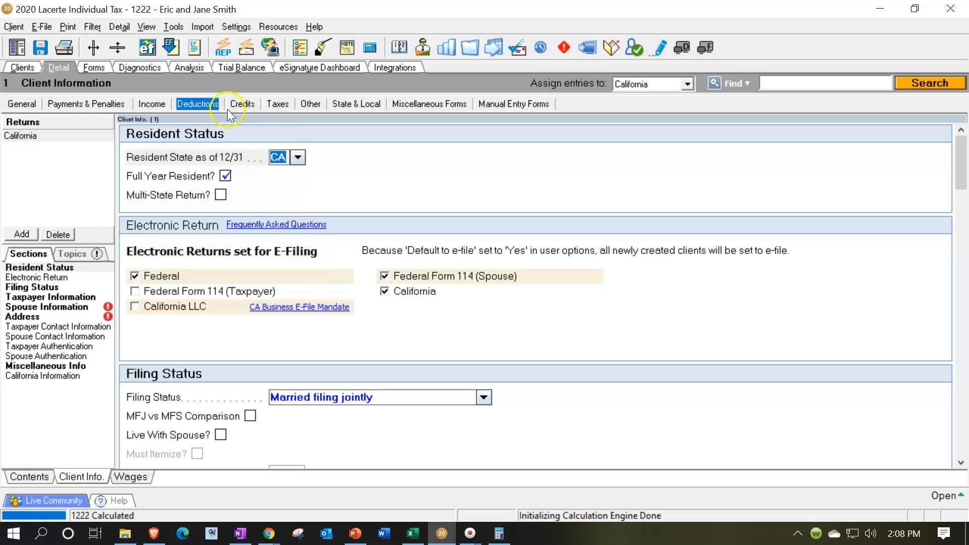
# Step: Set the wages of the joint return's W-2 in the Wages, Salaries, Tips input to 75,000
pyautogui.click(98, 69)
pyautogui.click(151, 104)
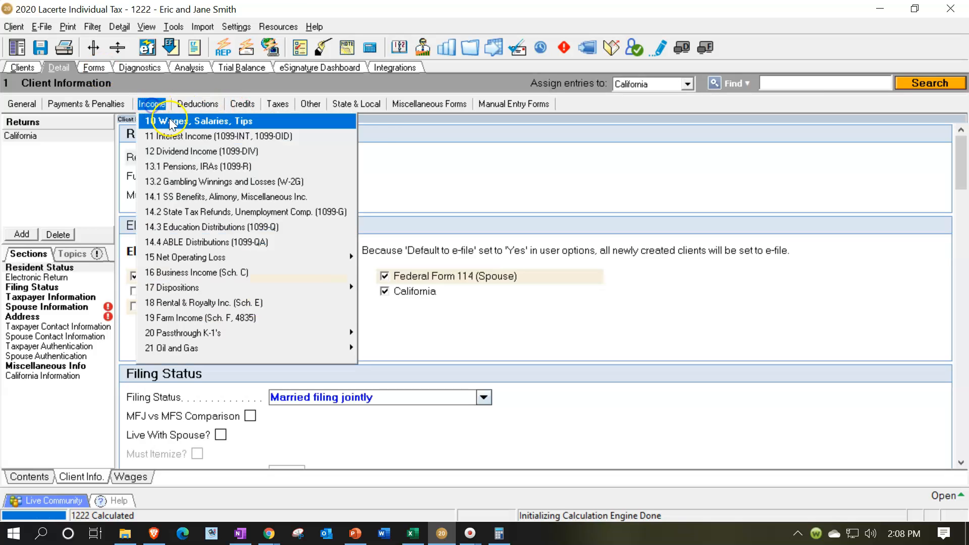
pyautogui.click(168, 119)
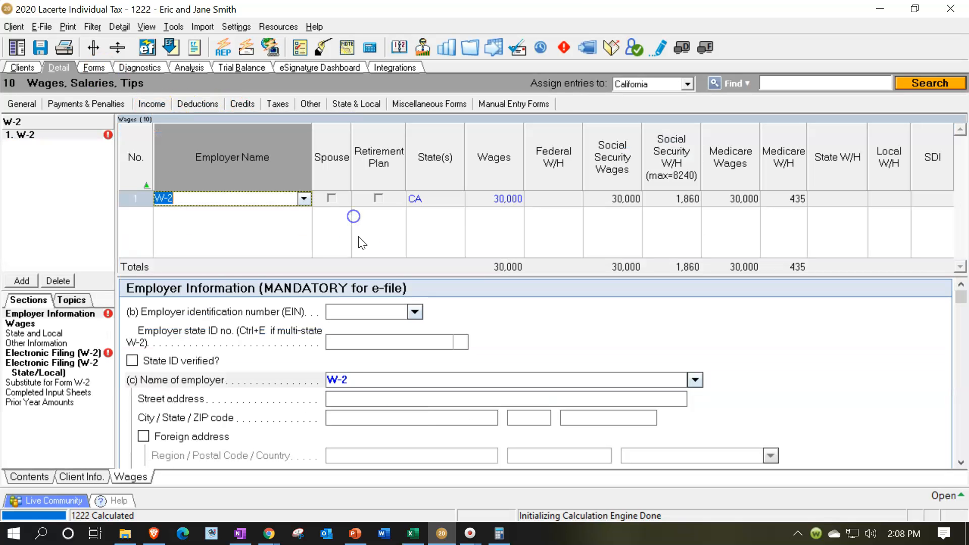
pyautogui.click(497, 198)
pyautogui.press('BackSpace')
pyautogui.write('75,000')
pyautogui.press('Tab')
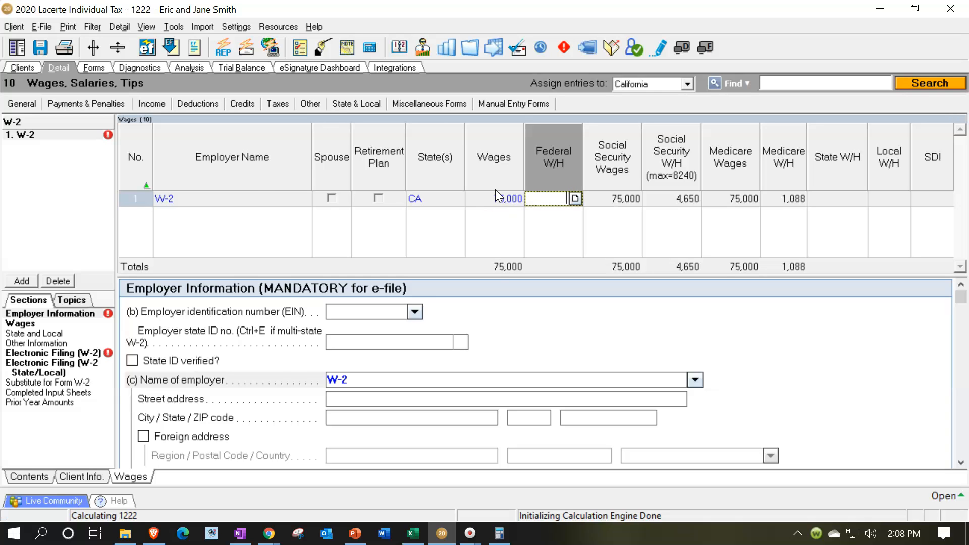
# Step: Review the tax summary for the 75,000 wages and compare its taxable income and tax rates with the married filing jointly brackets on the PowerPoint slide
pyautogui.click(93, 70)
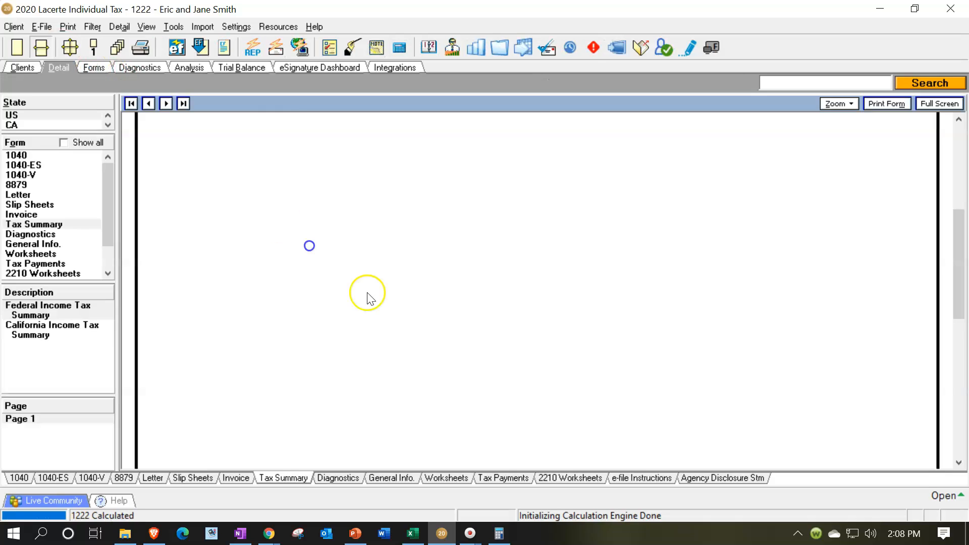
pyautogui.scroll(2, 555, 353)
pyautogui.scroll(2, 590, 352)
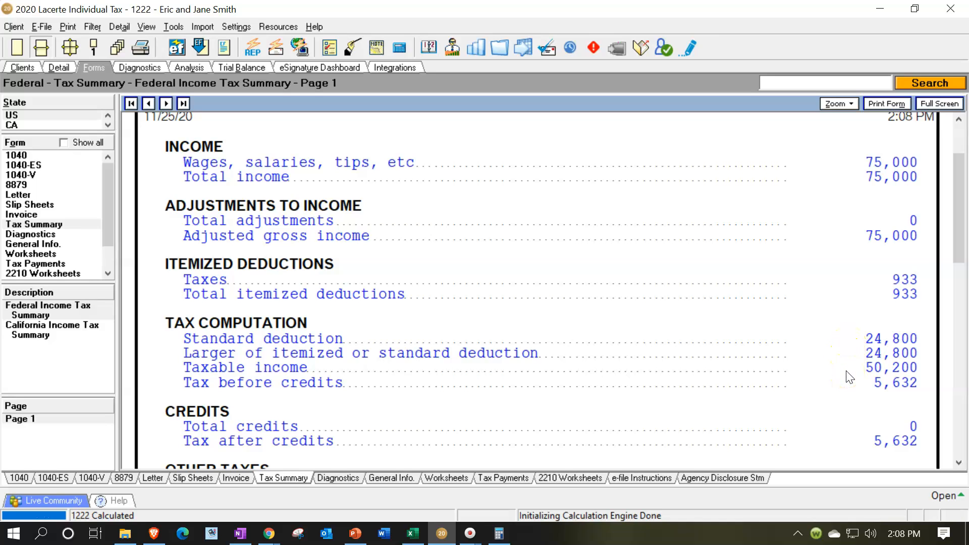
pyautogui.scroll(-3, 850, 377)
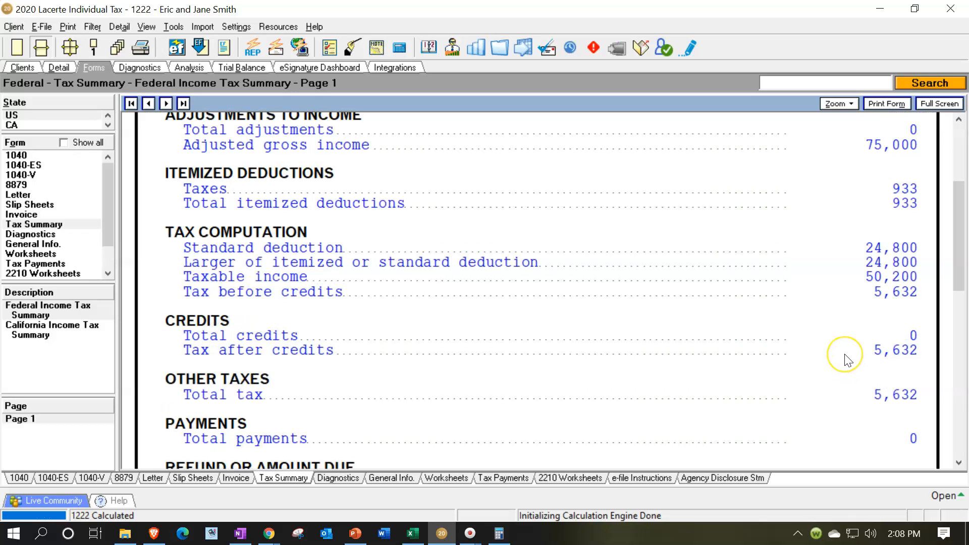
pyautogui.scroll(-6, 848, 360)
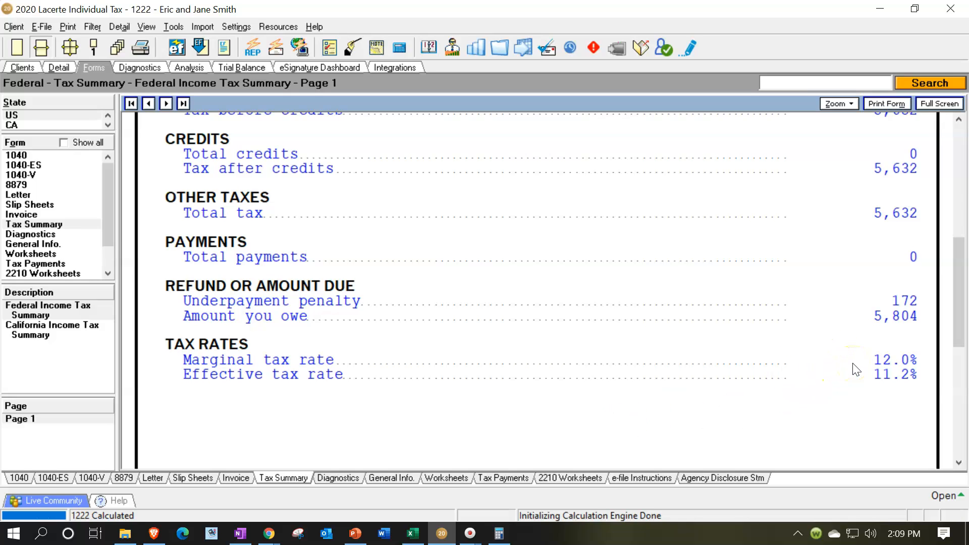
pyautogui.click(355, 533)
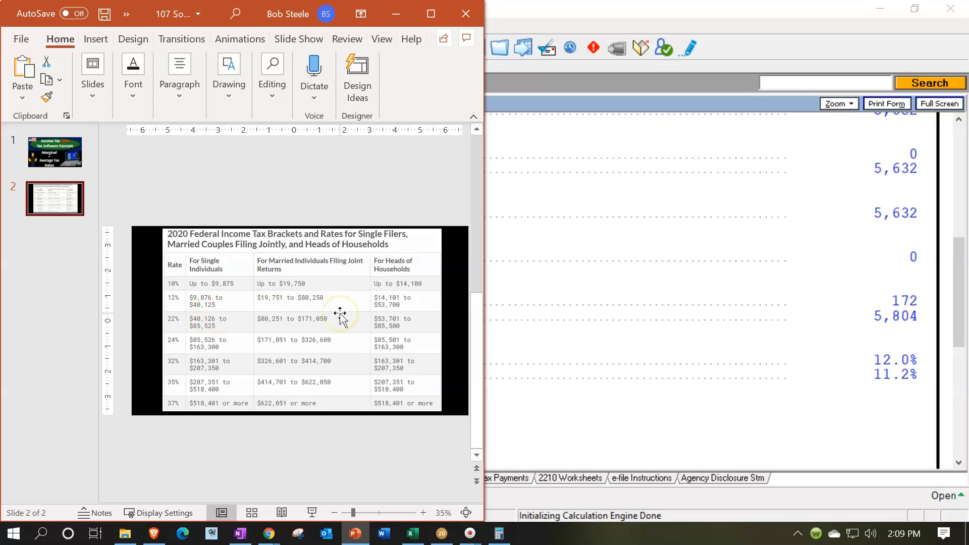
# Step: Return to Lacerte and set the wages of the joint return's W-2 in the Wages, Salaries, Tips input to 200,000
pyautogui.scroll(3, 706, 302)
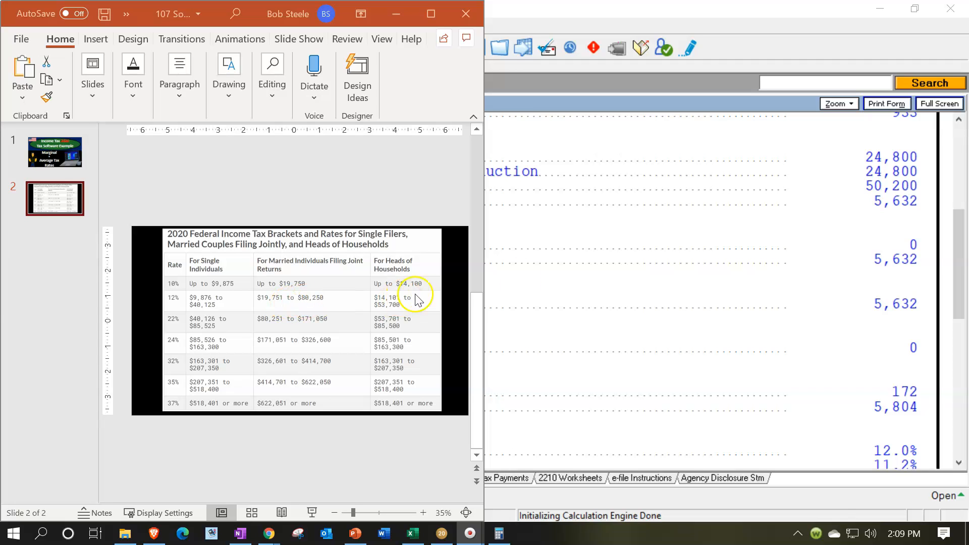
pyautogui.click(594, 258)
pyautogui.click(61, 71)
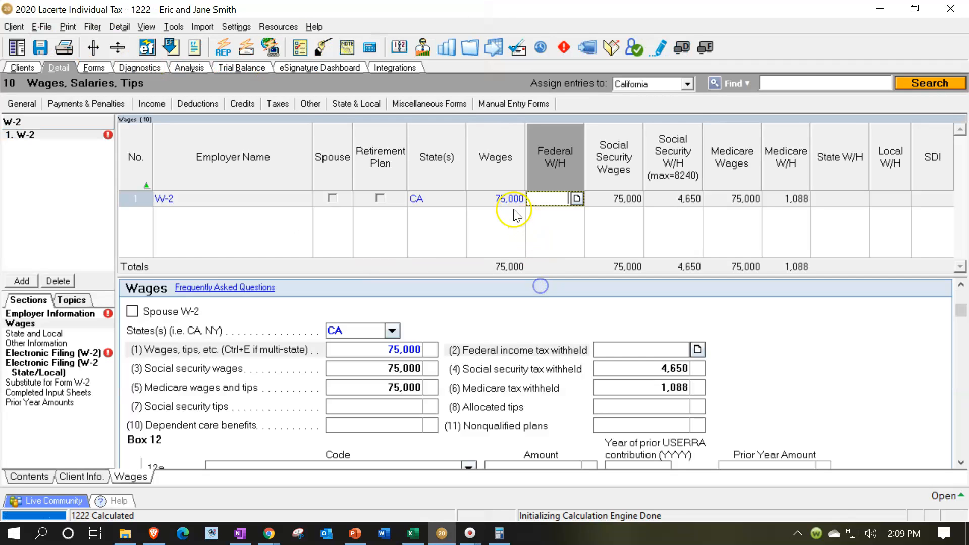
pyautogui.click(505, 198)
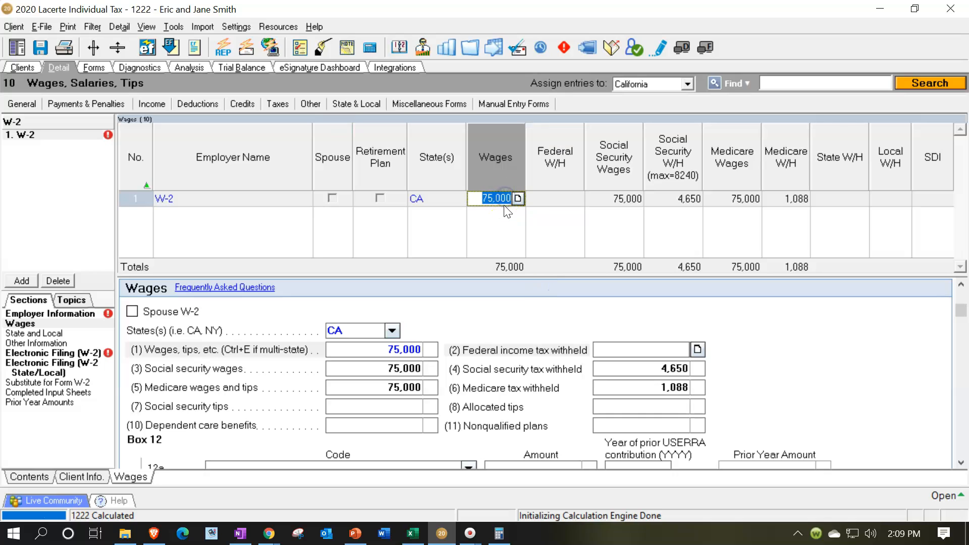
pyautogui.write('200,000')
pyautogui.press('Tab')
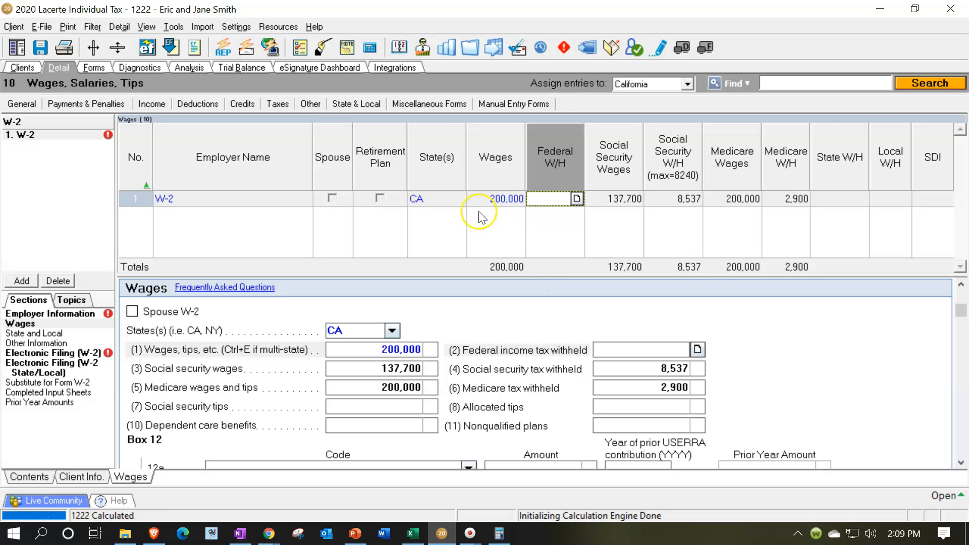
# Step: Review the federal tax summary for the 200,000 wages and compare its taxable income and tax rates with the joint-return brackets on the PowerPoint slide
pyautogui.click(94, 67)
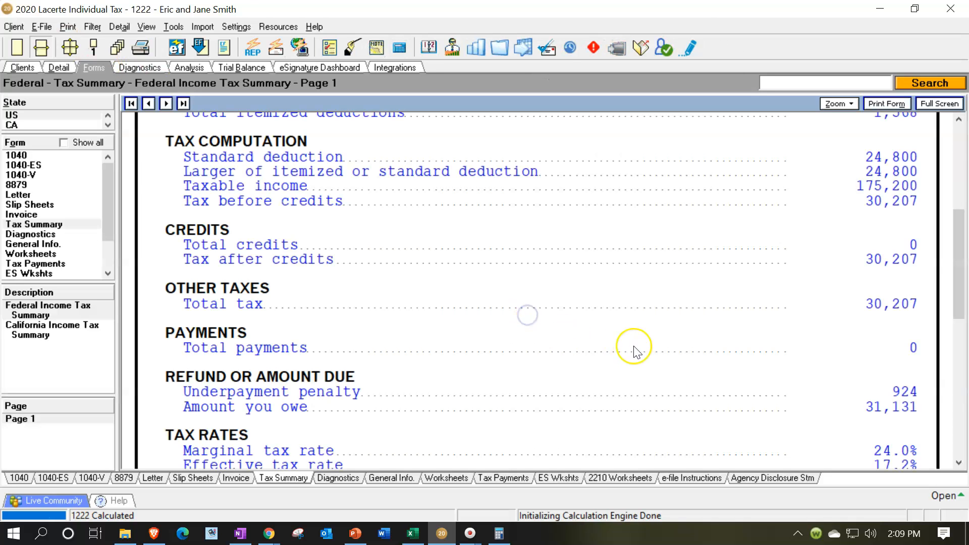
pyautogui.scroll(3, 634, 349)
pyautogui.scroll(-1, 832, 284)
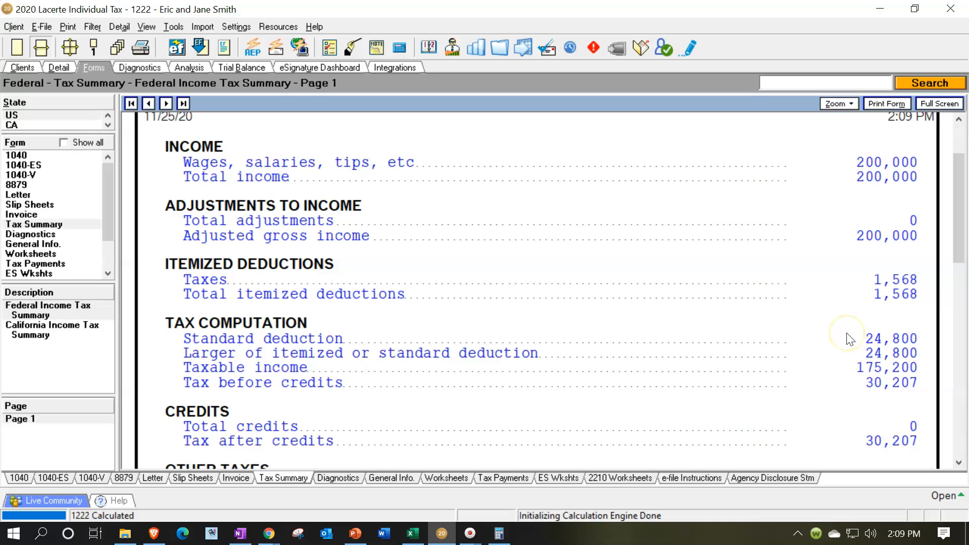
pyautogui.scroll(-2, 848, 339)
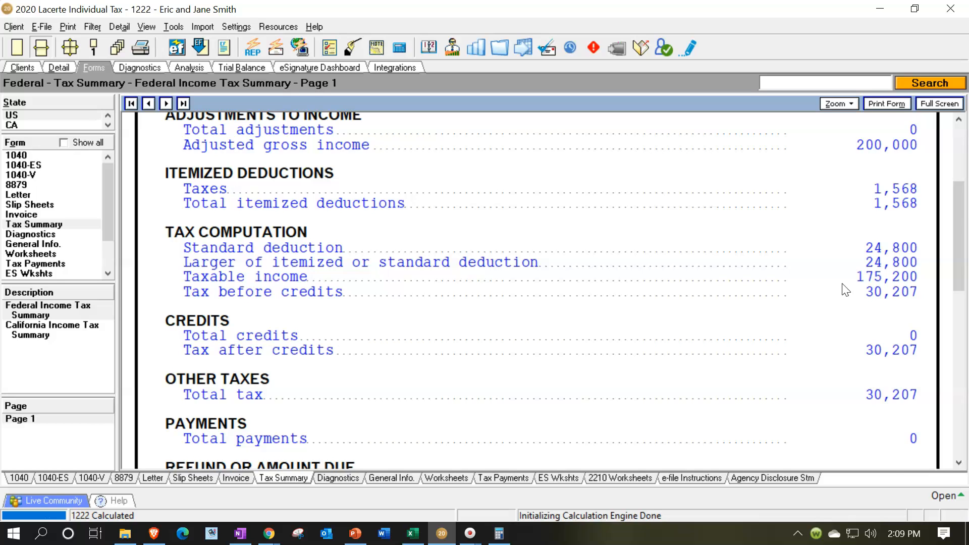
pyautogui.scroll(-2, 846, 290)
pyautogui.click(840, 287)
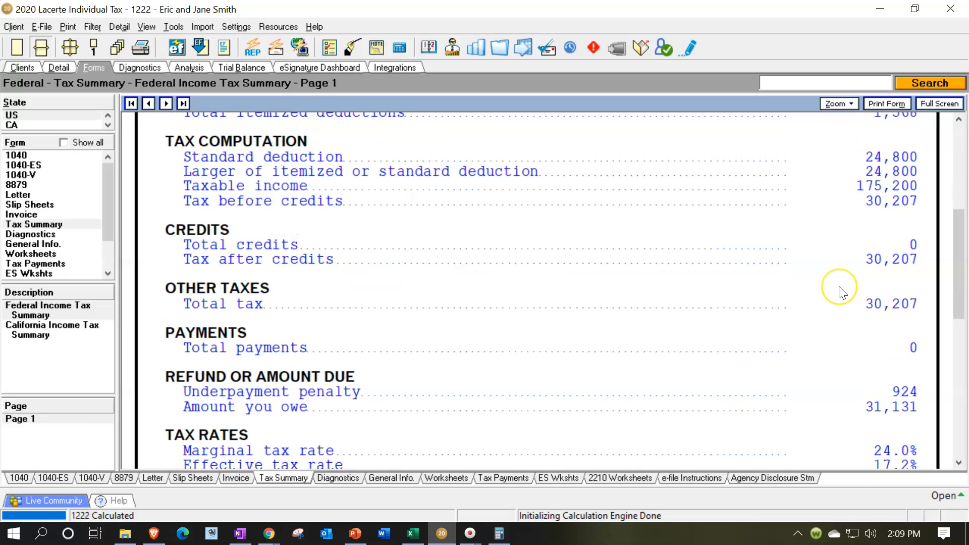
pyautogui.scroll(-2, 842, 293)
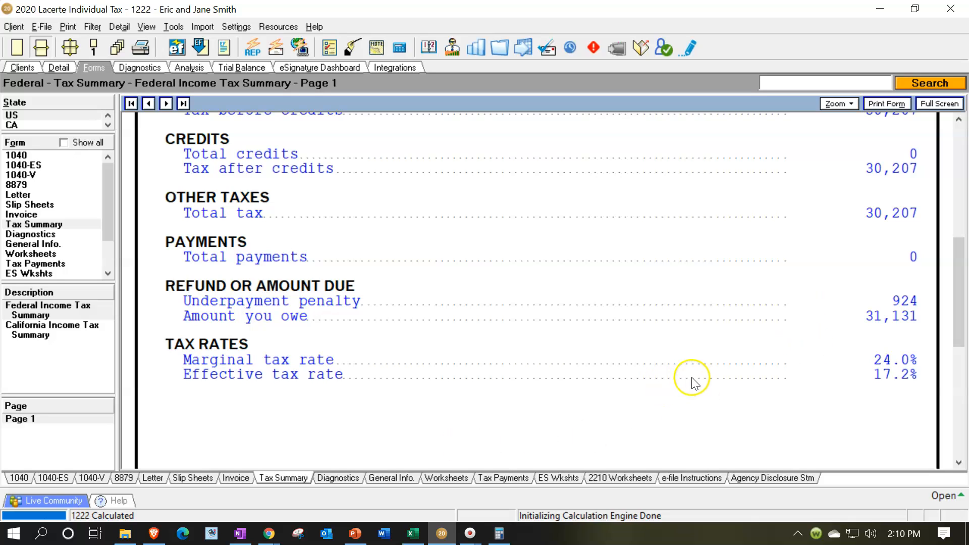
pyautogui.click(355, 534)
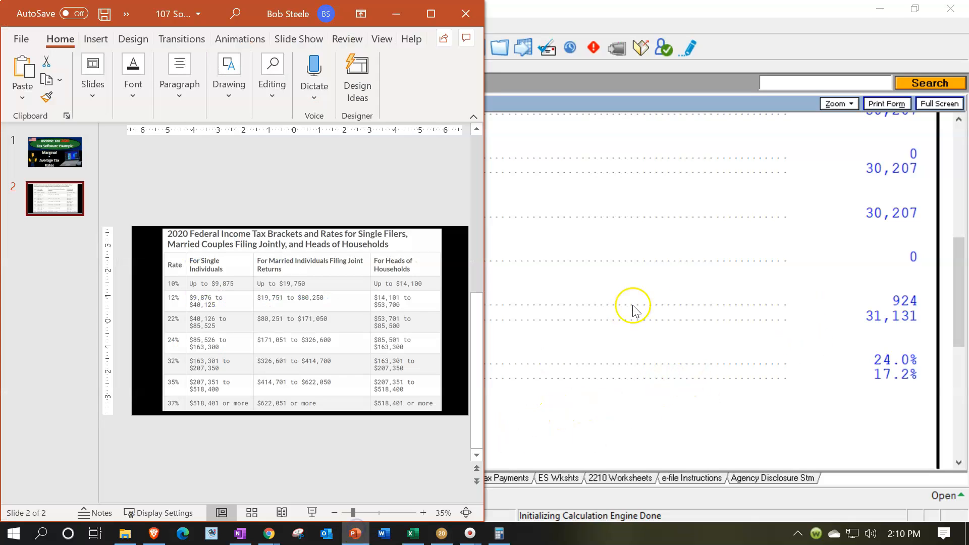
pyautogui.scroll(2, 654, 303)
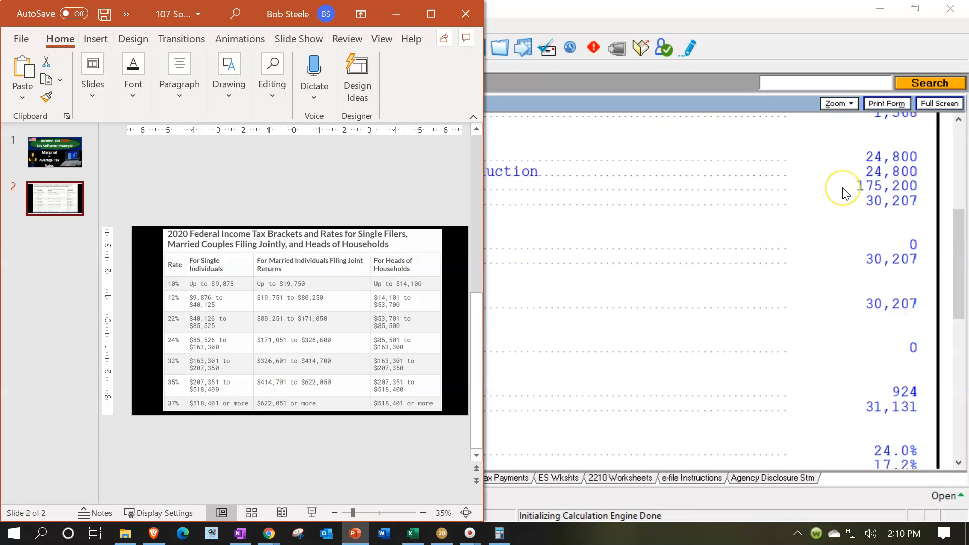